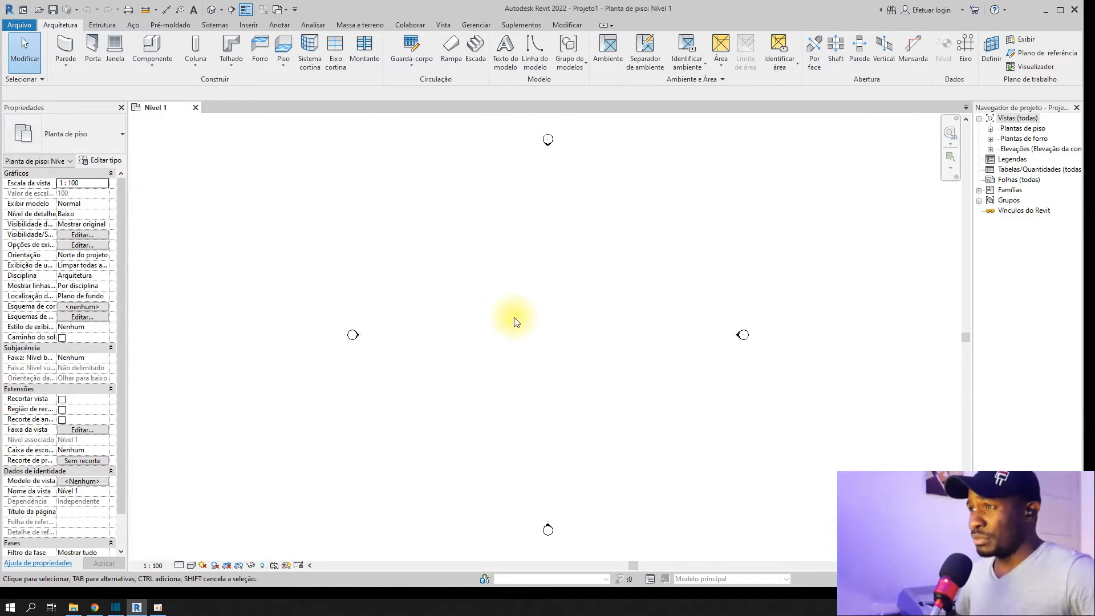
Step: Draw a horizontal model line about 12500 mm long between the elevation markers of the Nível 1 floor plan
{"action": "middle_click_drag", "start_coordinate": [550, 327], "coordinate": [538, 320]}
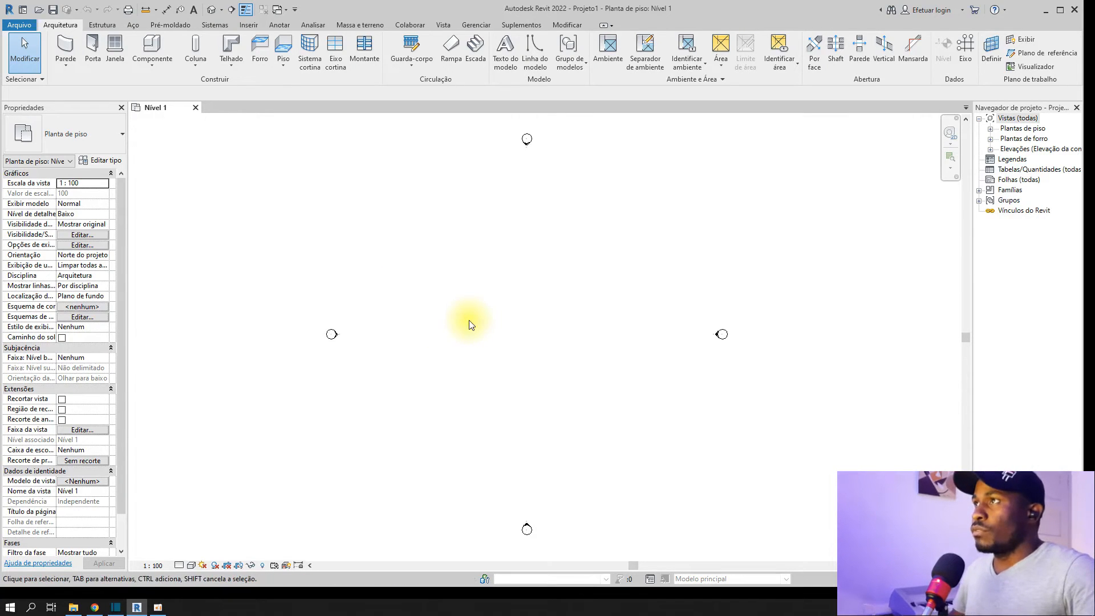
{"action": "left_click", "coordinate": [535, 50]}
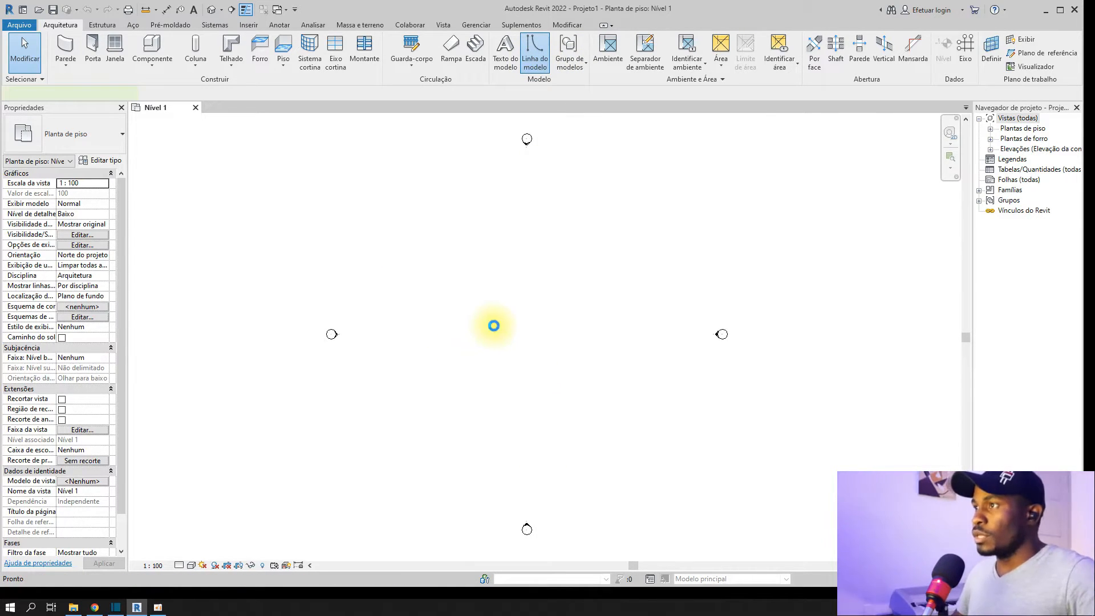
{"action": "left_click", "coordinate": [465, 313]}
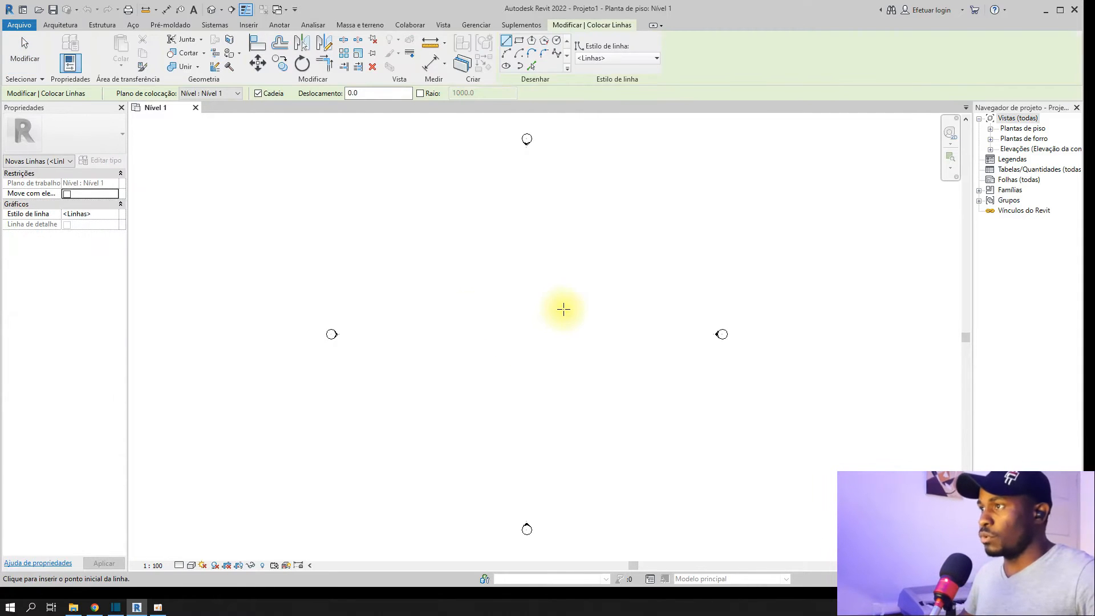
{"action": "left_click", "coordinate": [562, 313]}
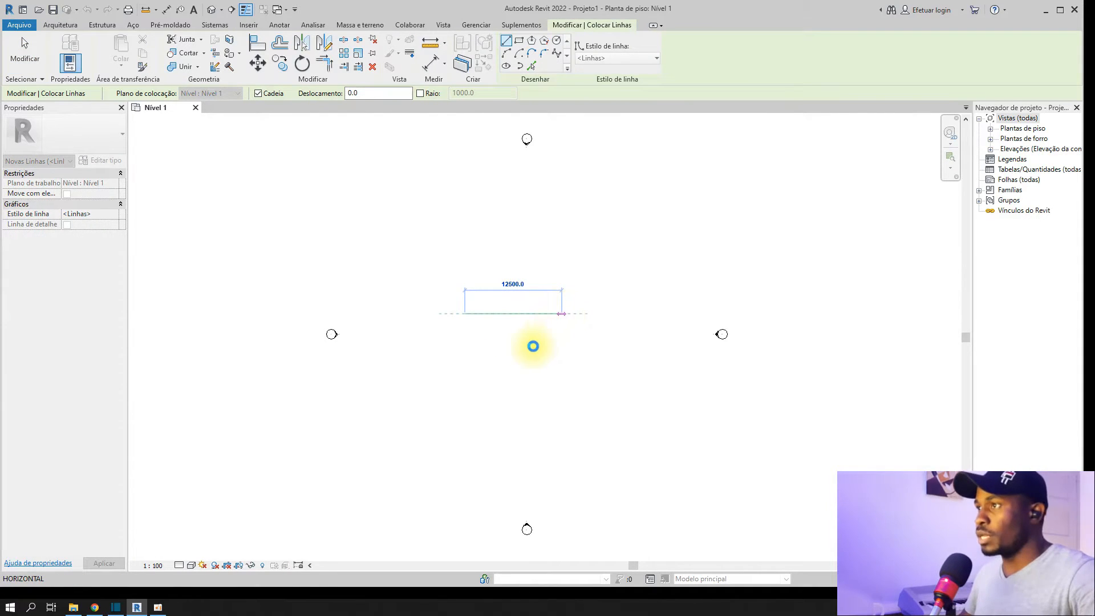
{"action": "key", "text": "Escape"}
Step: Draw a separate vertical model line about 8000 mm long just below the horizontal line and end the line command
{"action": "scroll", "coordinate": [506, 328], "scroll_direction": "up", "scroll_amount": 1}
{"action": "left_click", "coordinate": [506, 329]}
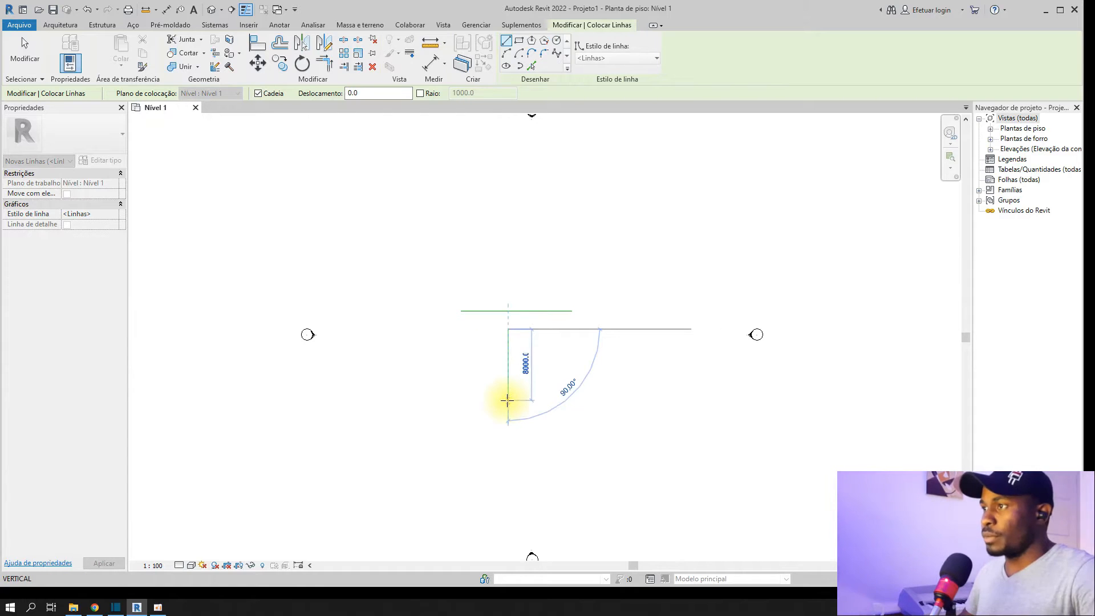
{"action": "left_click", "coordinate": [507, 399]}
{"action": "key", "text": "Escape"}
{"action": "scroll", "coordinate": [539, 353], "scroll_direction": "up", "scroll_amount": 1}
{"action": "middle_click_drag", "start_coordinate": [550, 332], "coordinate": [533, 364]}
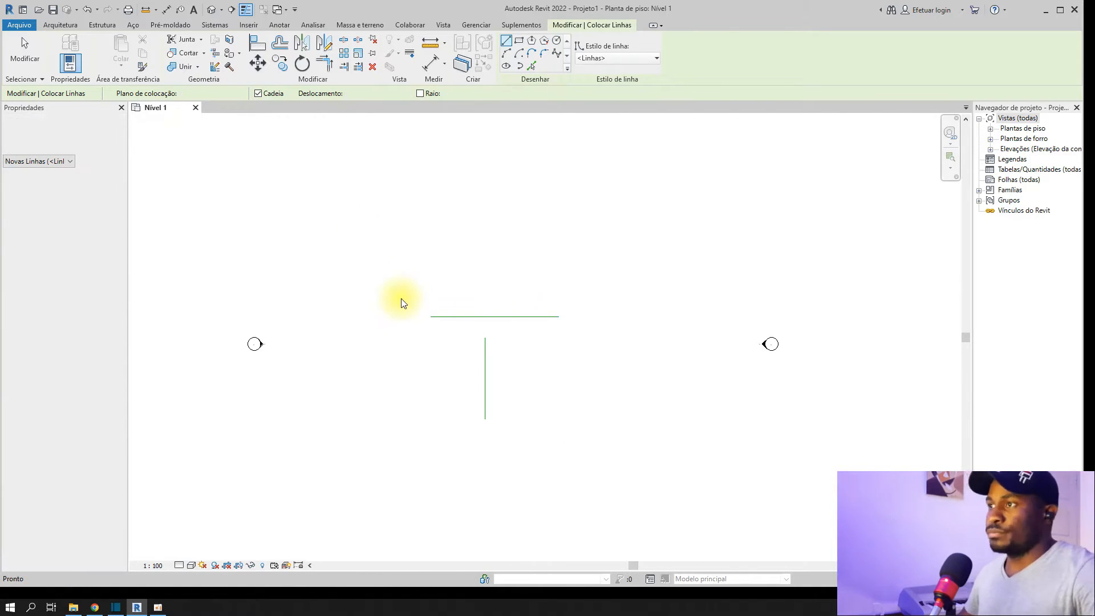
{"action": "key", "text": "Escape"}
{"action": "scroll", "coordinate": [408, 299], "scroll_direction": "up", "scroll_amount": 1}
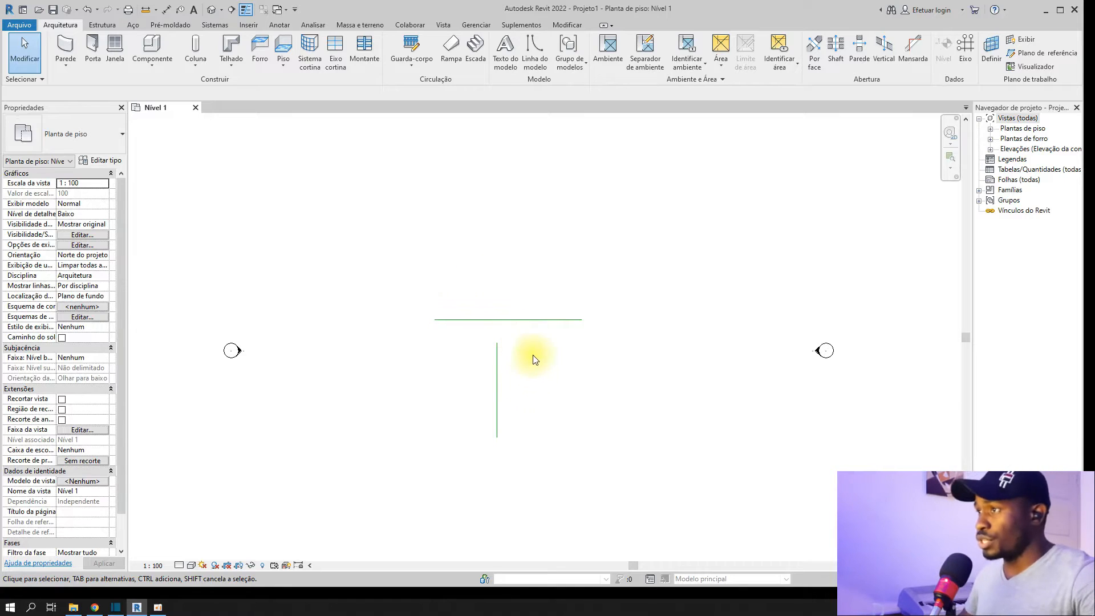
{"action": "left_click", "coordinate": [569, 25]}
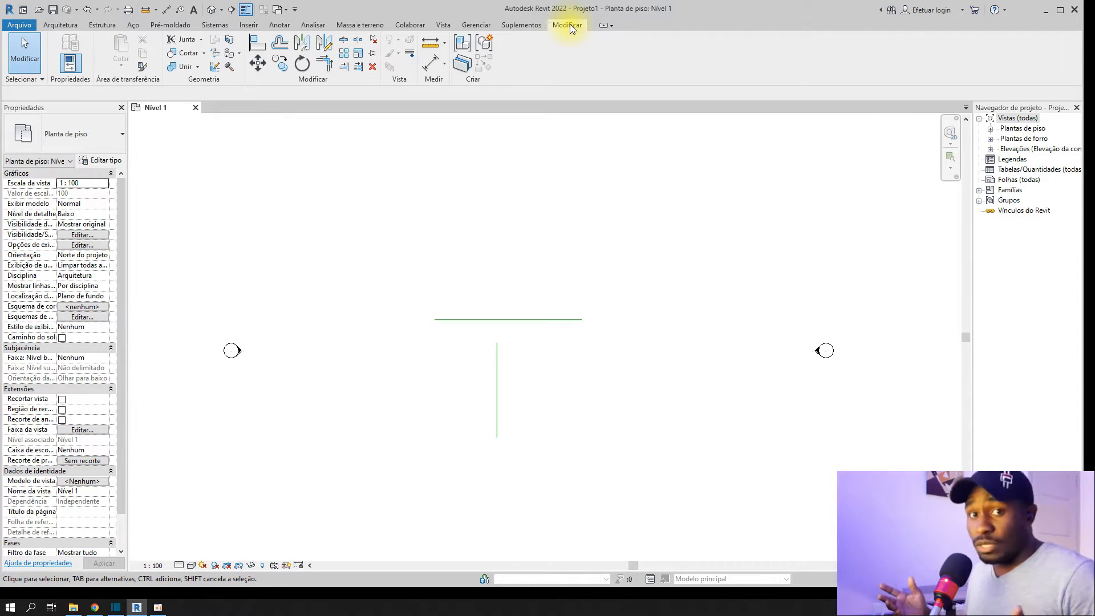
{"action": "middle_click_drag", "start_coordinate": [512, 374], "coordinate": [508, 371]}
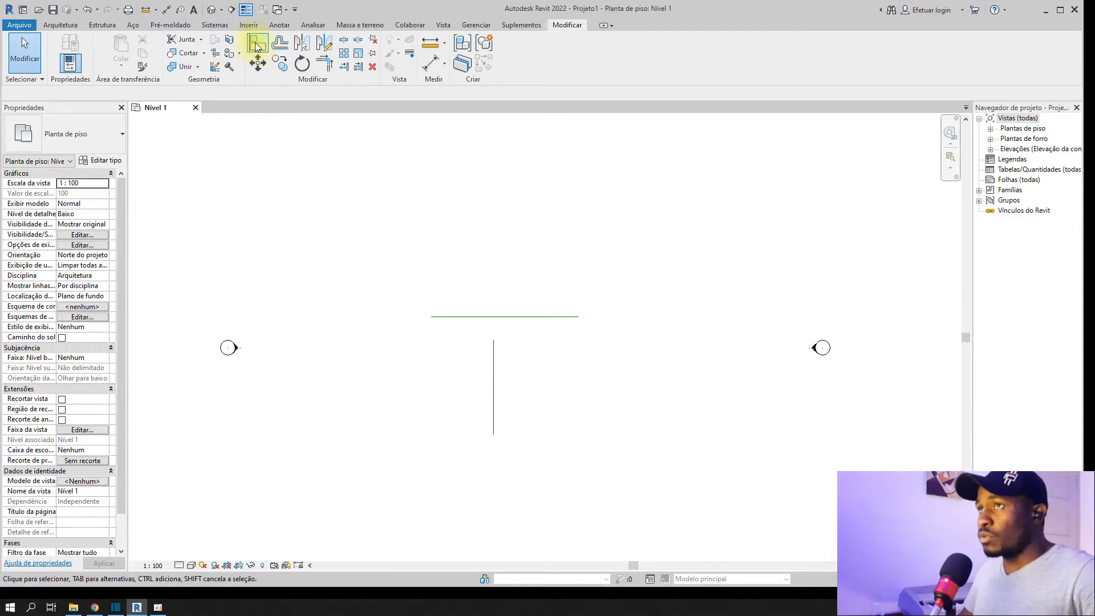
{"action": "left_click", "coordinate": [565, 317]}
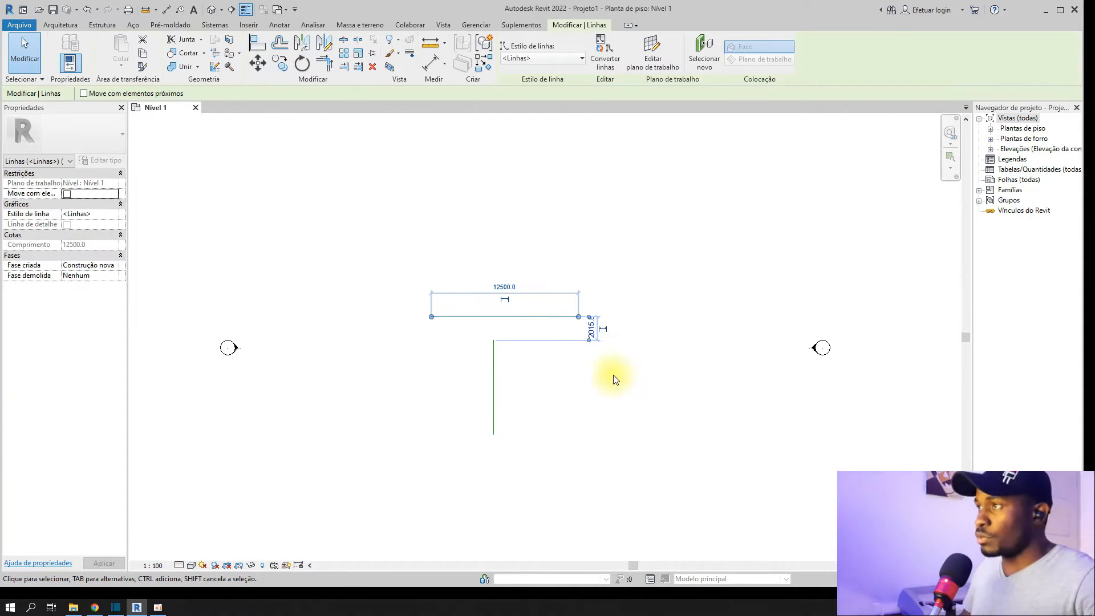
{"action": "key", "text": "Escape"}
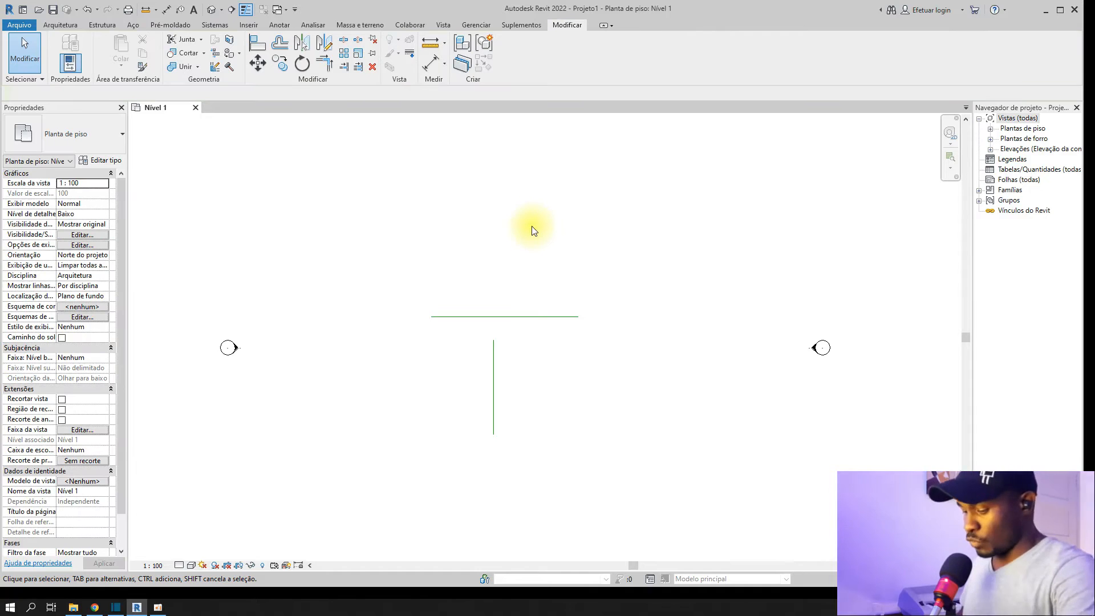
Step: Draw a second horizontal model line about 6100 mm long beyond the first one's right end, and shorten the first to about 8600 mm
{"action": "key", "text": "l"}
{"action": "key", "text": "i"}
{"action": "middle_click_drag", "start_coordinate": [420, 306], "coordinate": [361, 327]}
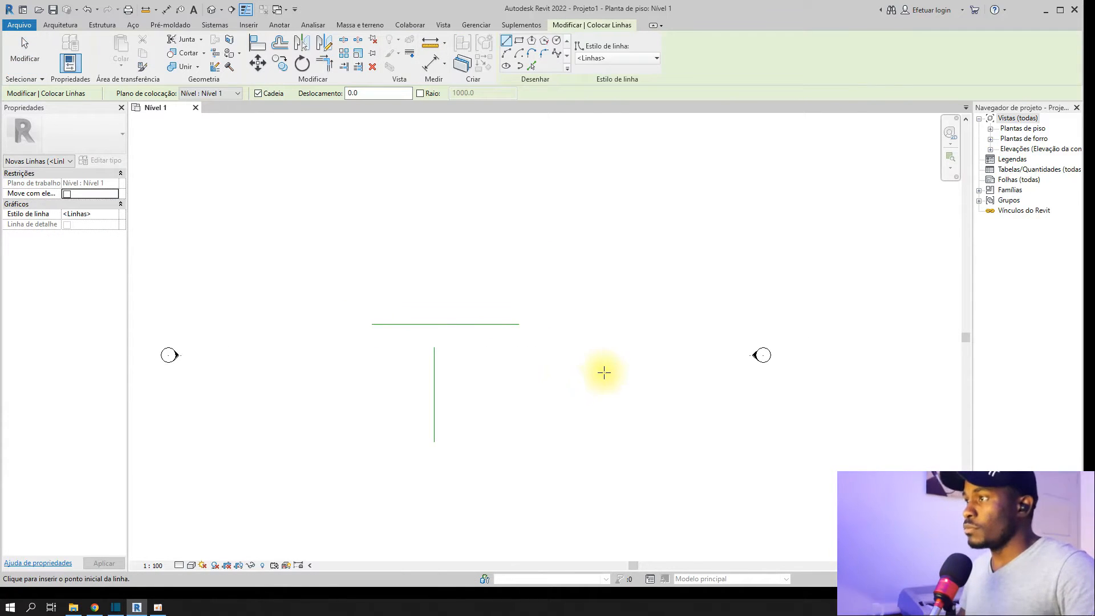
{"action": "left_click", "coordinate": [569, 372]}
{"action": "left_click", "coordinate": [640, 372]}
{"action": "key", "text": "Escape"}
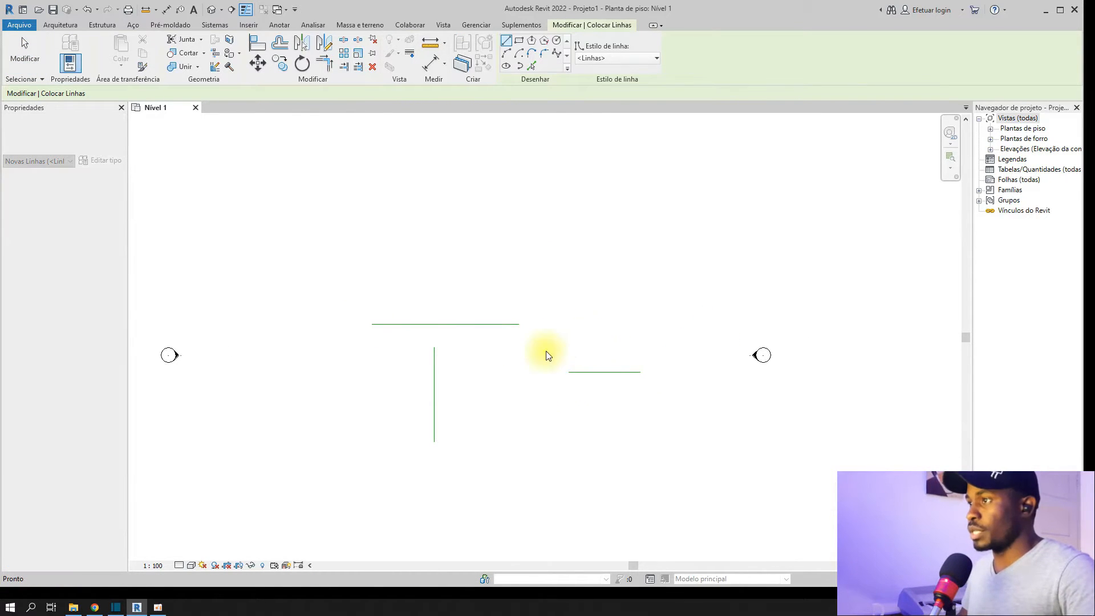
{"action": "left_click", "coordinate": [478, 325]}
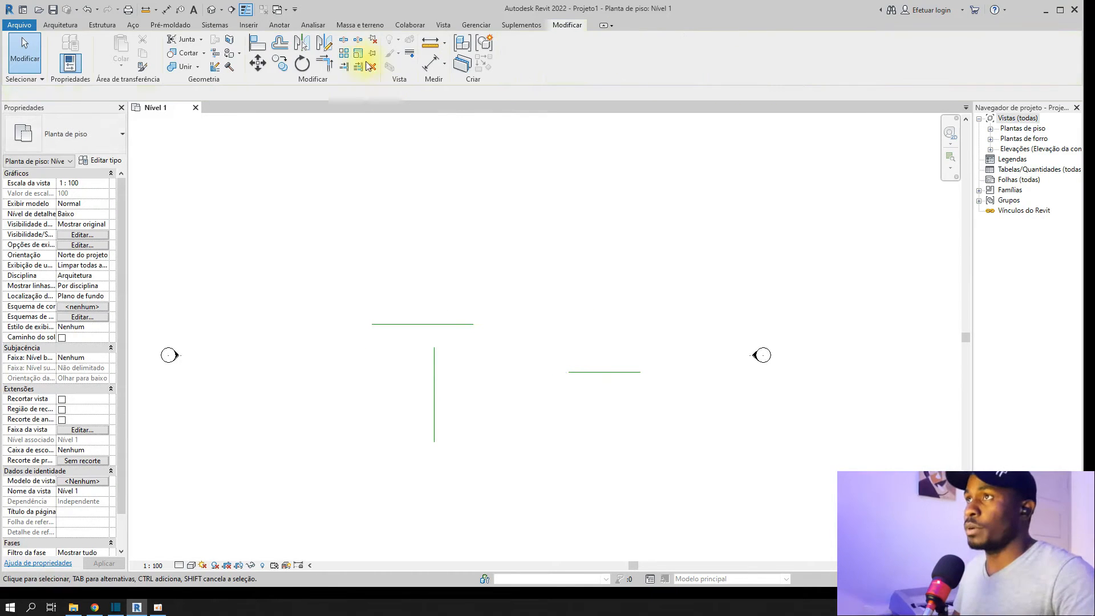
Step: Align the shorter horizontal line with the longer one, using the longer line as the Align reference
{"action": "left_click", "coordinate": [266, 49]}
{"action": "left_click", "coordinate": [443, 324]}
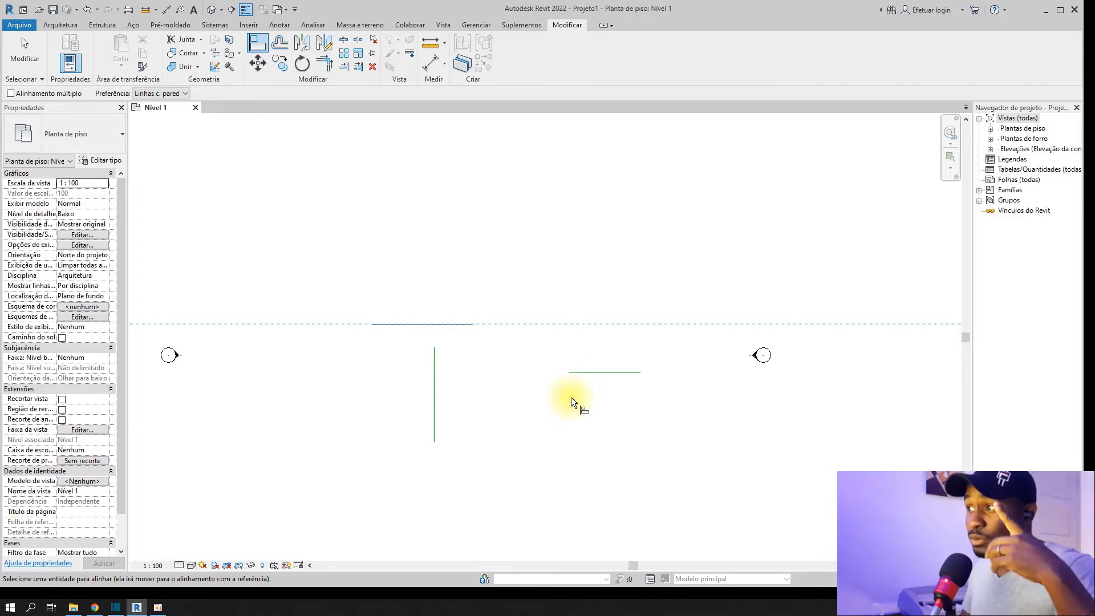
{"action": "left_click", "coordinate": [591, 375]}
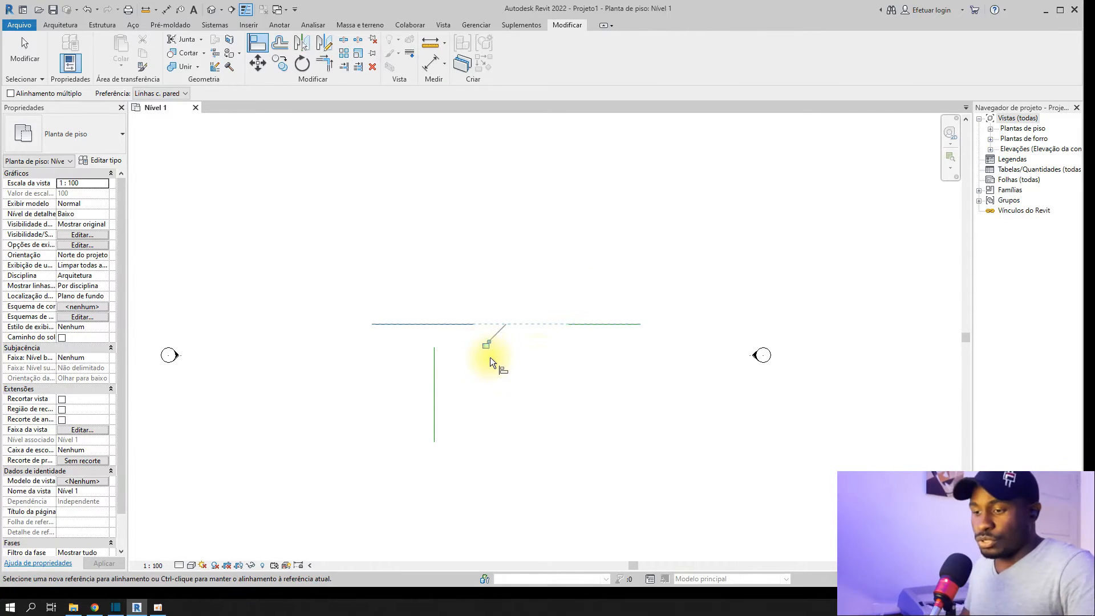
Step: Move the shorter horizontal line freely to a position slightly above the level of the longer one
{"action": "key", "text": "Escape"}
{"action": "left_click_drag", "start_coordinate": [604, 324], "coordinate": [610, 298]}
{"action": "left_click", "coordinate": [617, 362]}
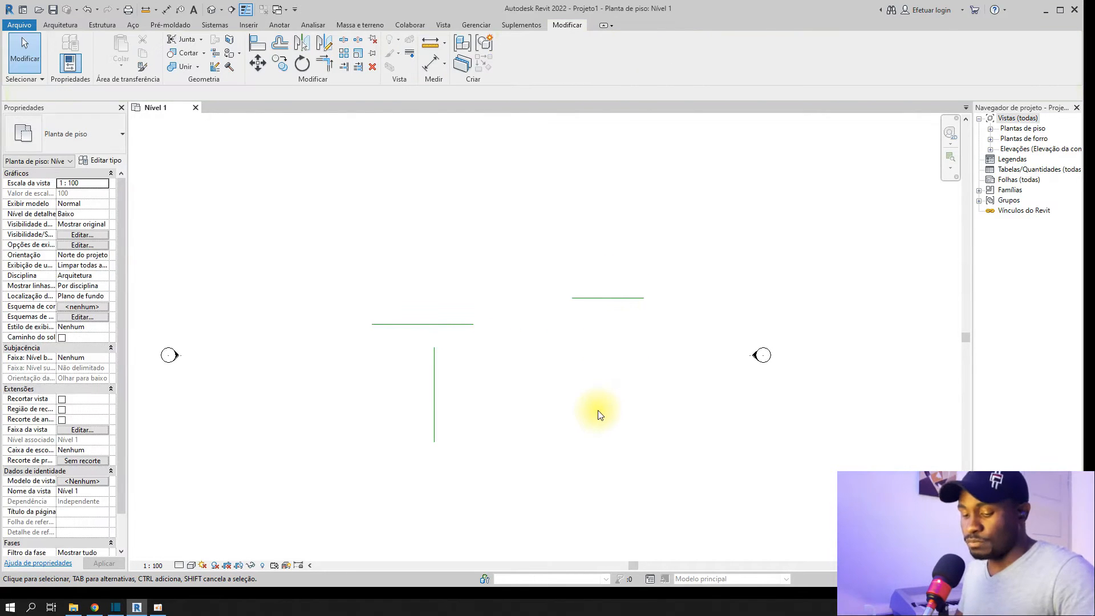
Step: Try aligning the longer horizontal line to the shorter one as reference, and undo that alignment
{"action": "left_click", "coordinate": [257, 43]}
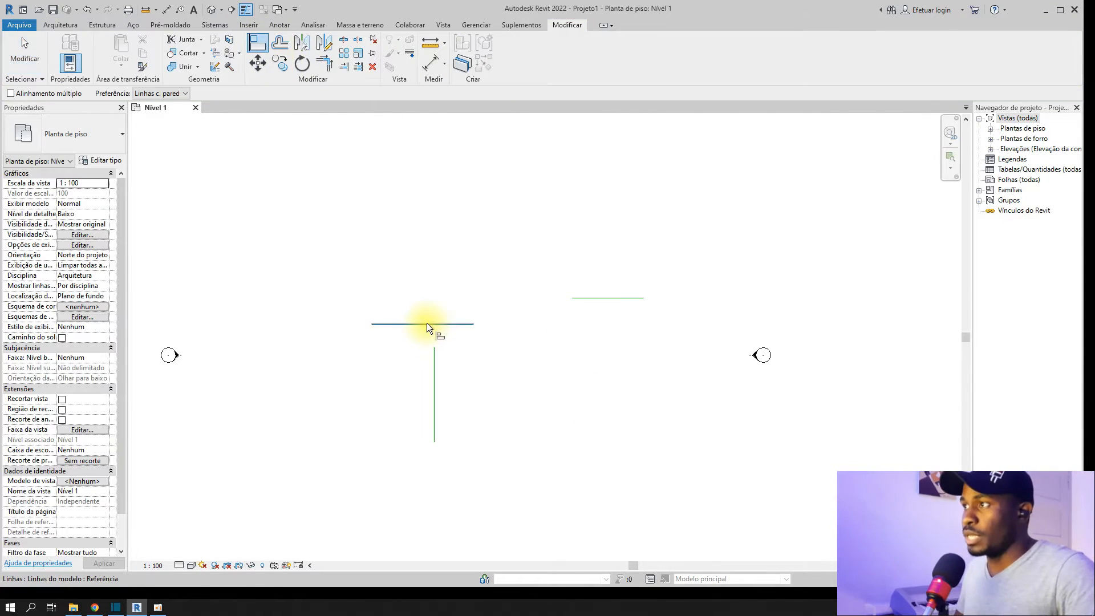
{"action": "left_click", "coordinate": [608, 298]}
{"action": "left_click", "coordinate": [434, 324]}
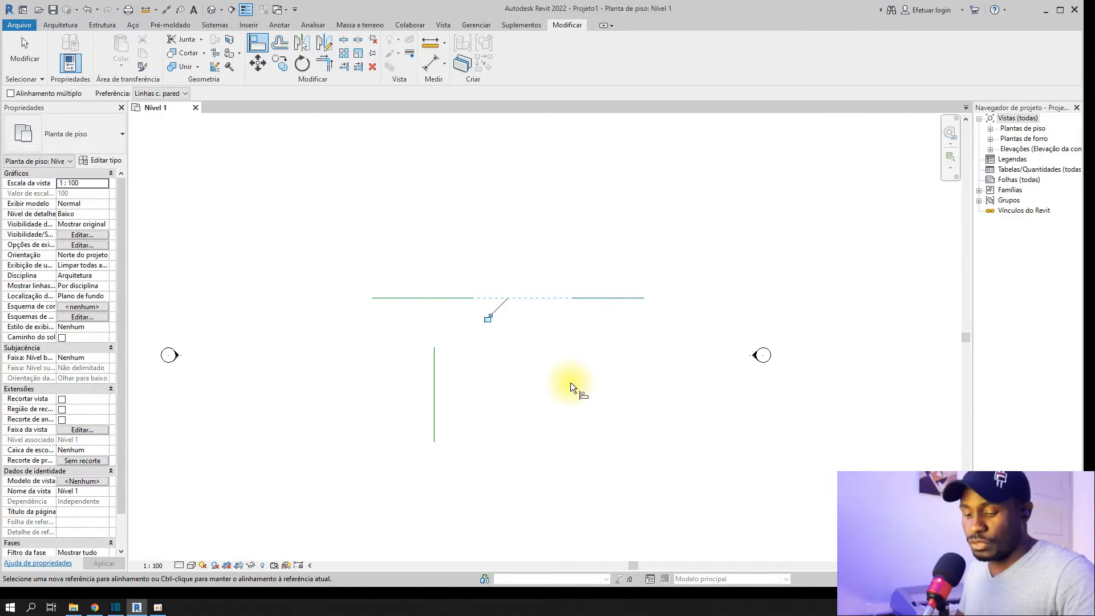
{"action": "key", "text": "ctrl+z"}
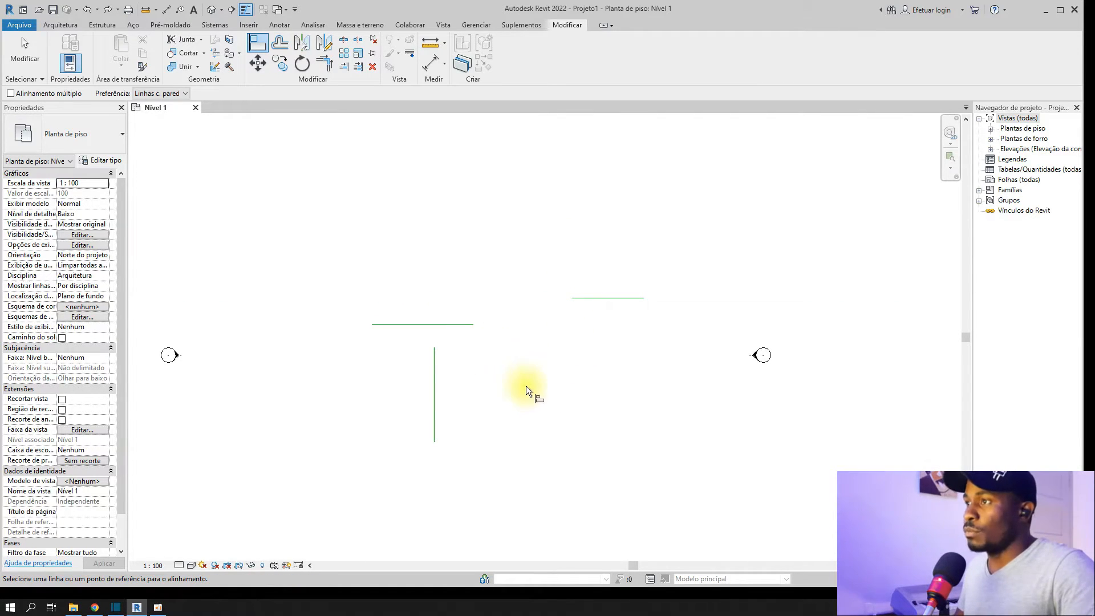
Step: Align the shorter horizontal line to the longer one as reference and lock the alignment between them
{"action": "left_click", "coordinate": [437, 325]}
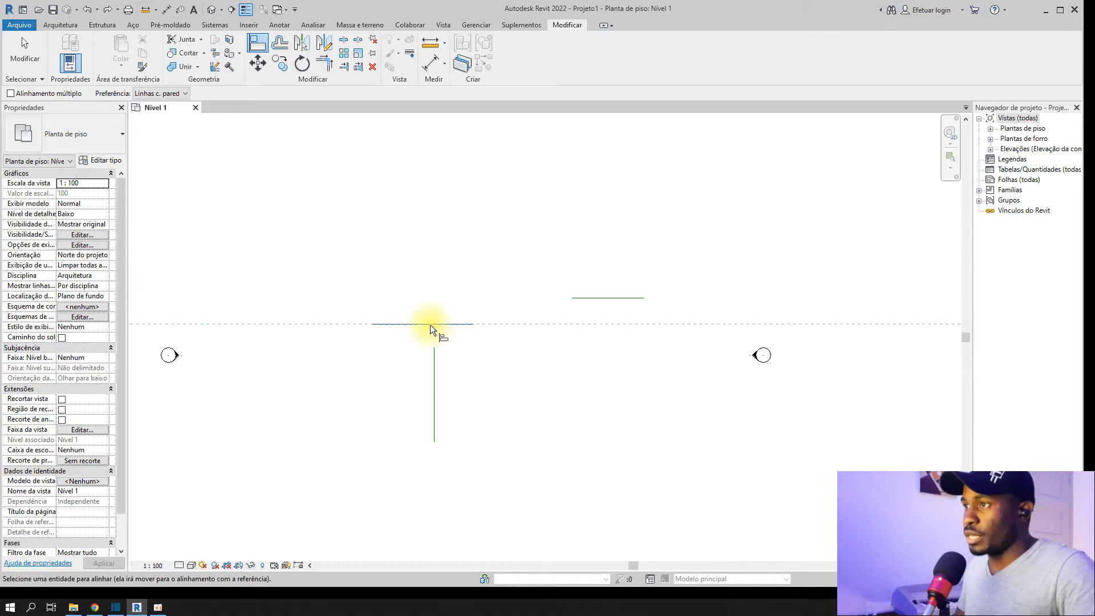
{"action": "left_click", "coordinate": [615, 297]}
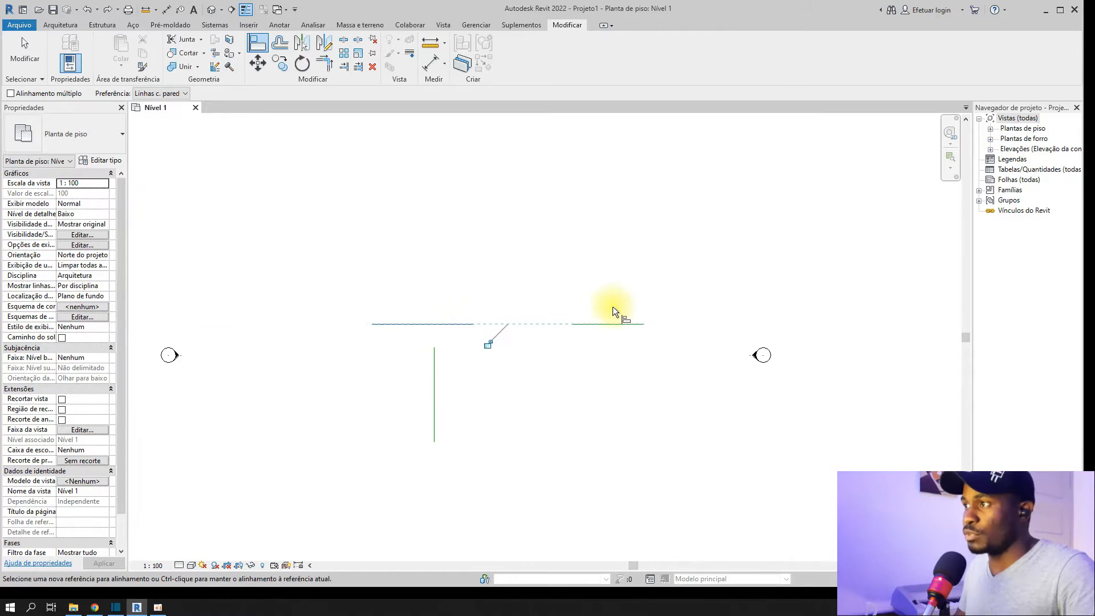
{"action": "left_click", "coordinate": [488, 344]}
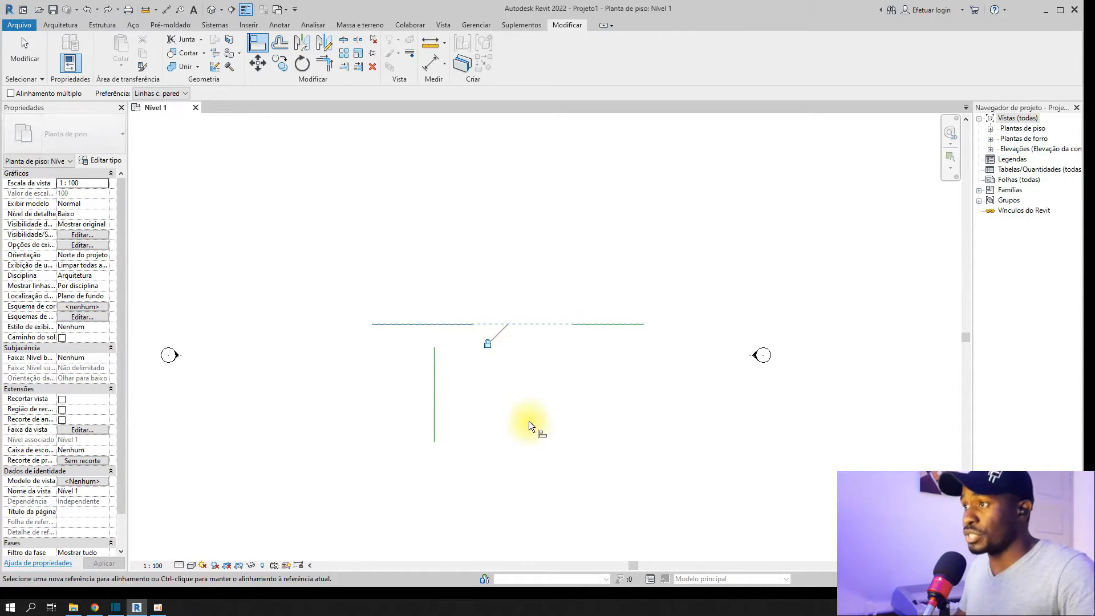
Step: Test the alignment lock by moving the shorter line upward, and undo the move
{"action": "key", "text": "Escape"}
{"action": "left_click_drag", "start_coordinate": [596, 324], "coordinate": [602, 295]}
{"action": "left_click", "coordinate": [605, 367]}
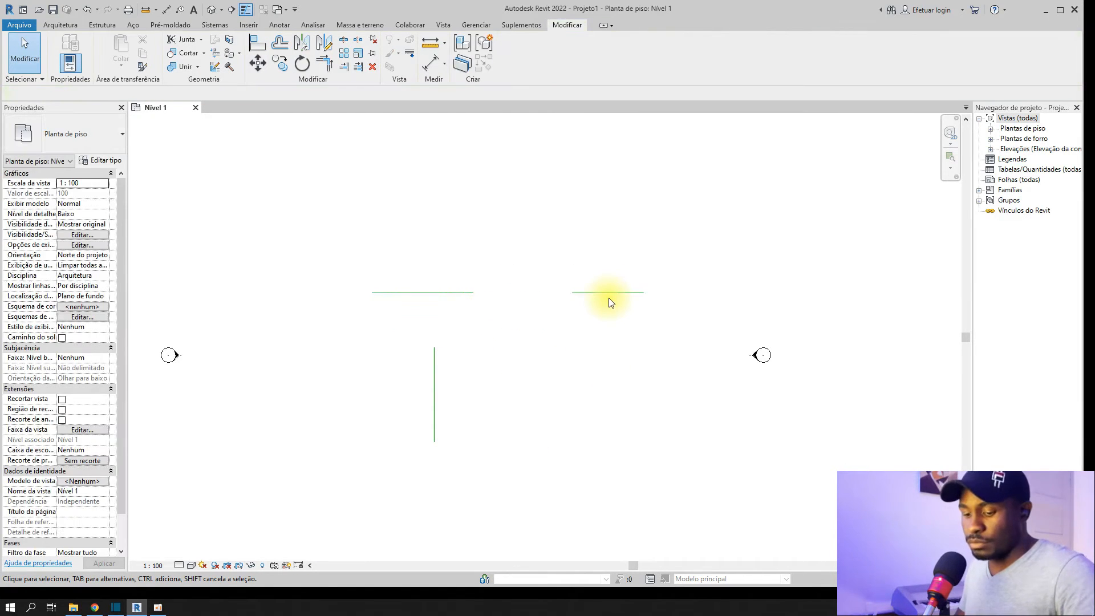
{"action": "key", "text": "ctrl+z"}
Step: Nudge the shorter locked line upward five increments, and undo the nudging
{"action": "left_click", "coordinate": [599, 324]}
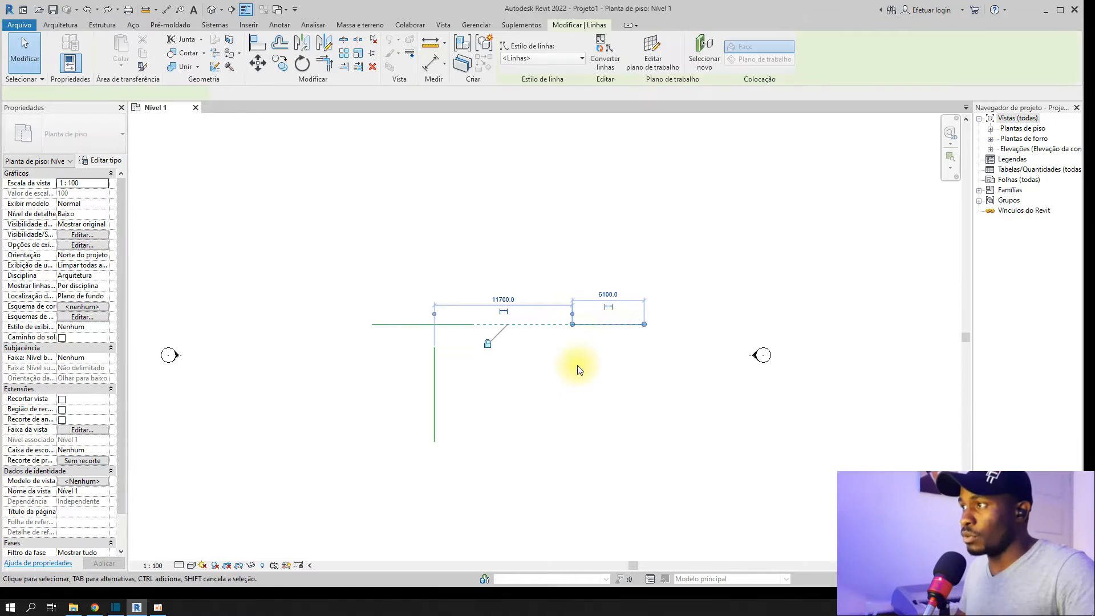
{"action": "left_click", "coordinate": [419, 348]}
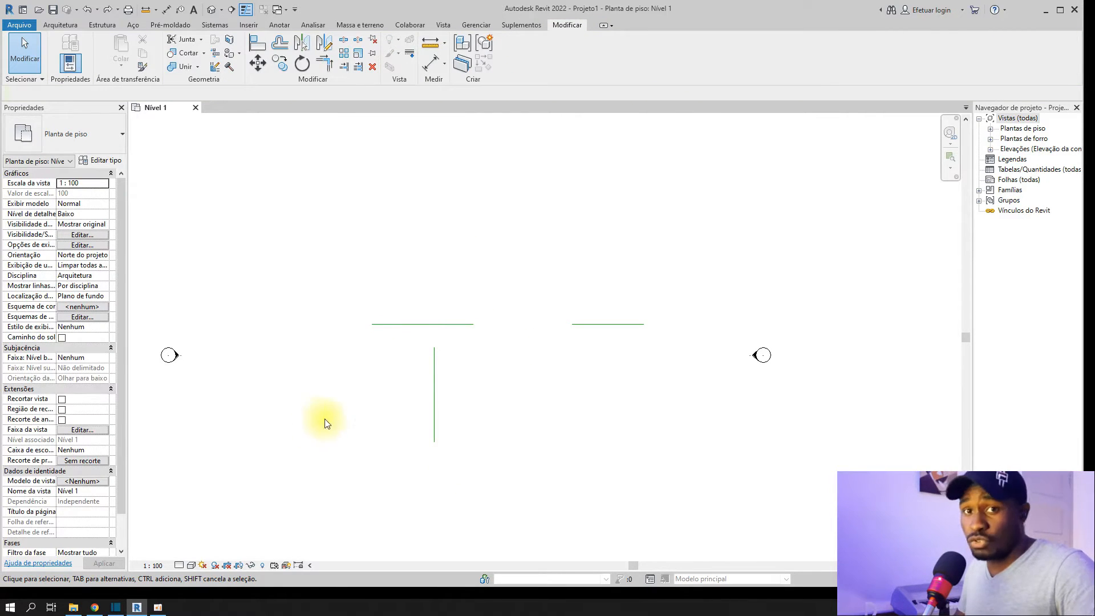
{"action": "left_click", "coordinate": [589, 324]}
{"action": "key", "text": "Up"}
{"action": "key", "text": "Up"}
{"action": "key", "text": "Up"}
{"action": "key", "text": "Up"}
{"action": "key", "text": "Up"}
{"action": "left_click", "coordinate": [603, 403]}
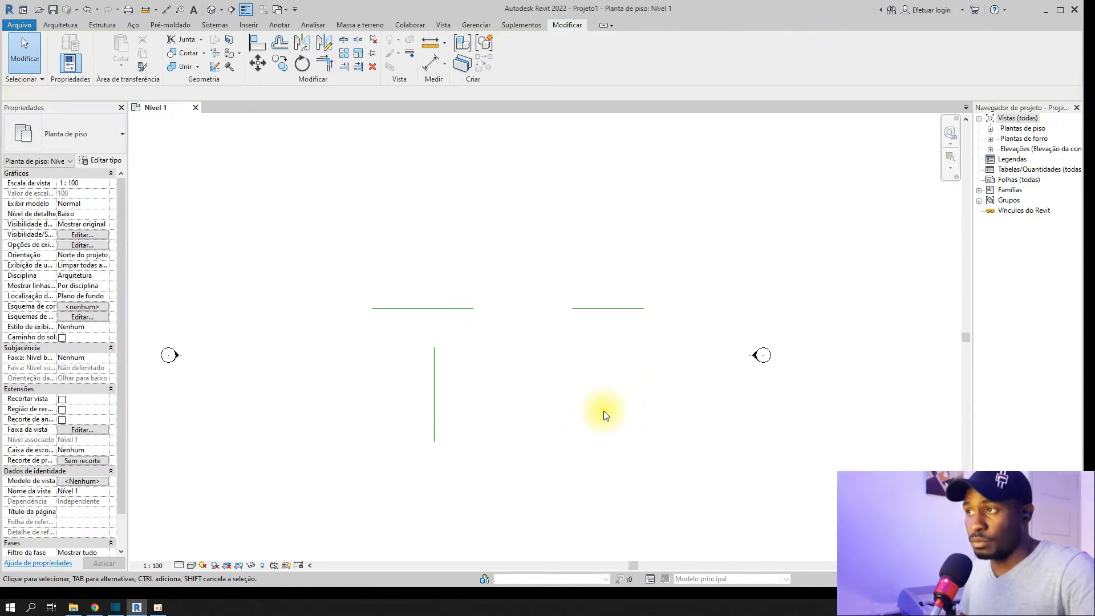
{"action": "key", "text": "ctrl+z"}
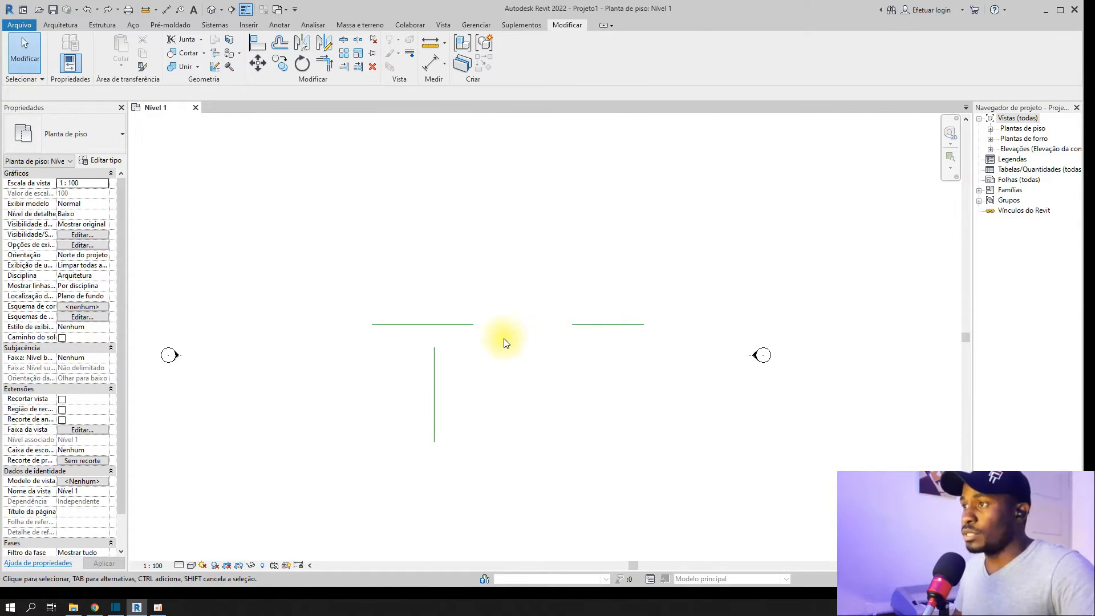
Step: Inspect the alignment lock shown on the longer horizontal line
{"action": "left_click", "coordinate": [437, 325]}
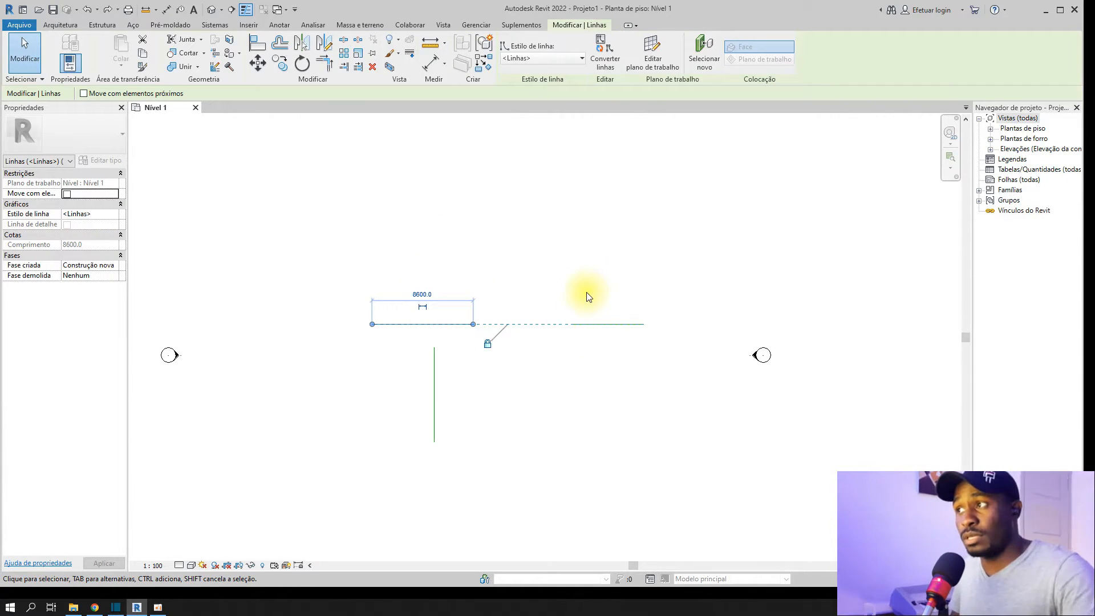
{"action": "key", "text": "Escape"}
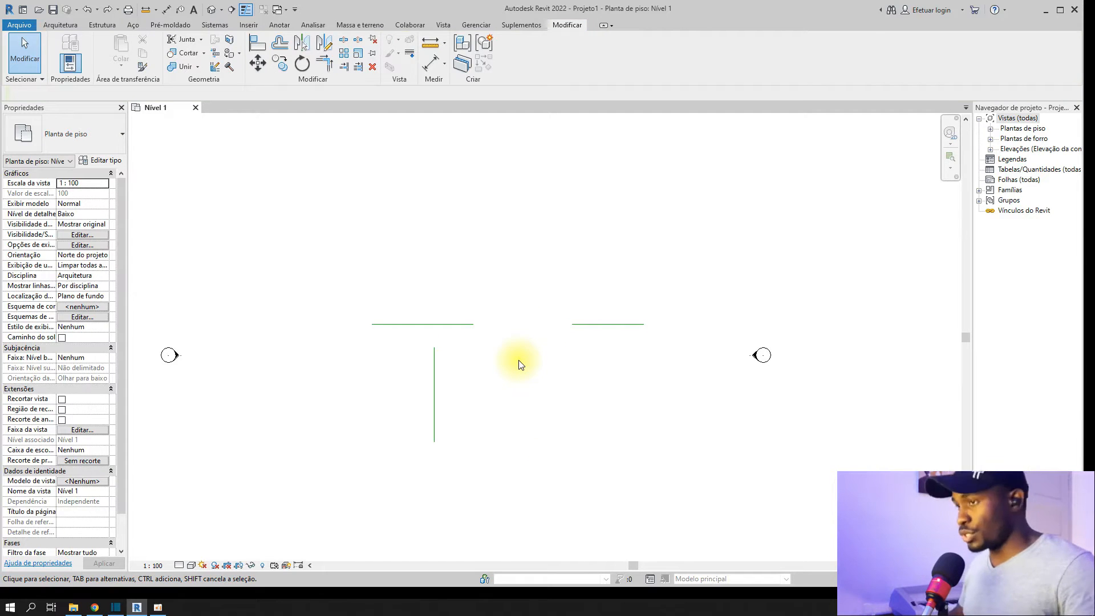
{"action": "left_click", "coordinate": [453, 324]}
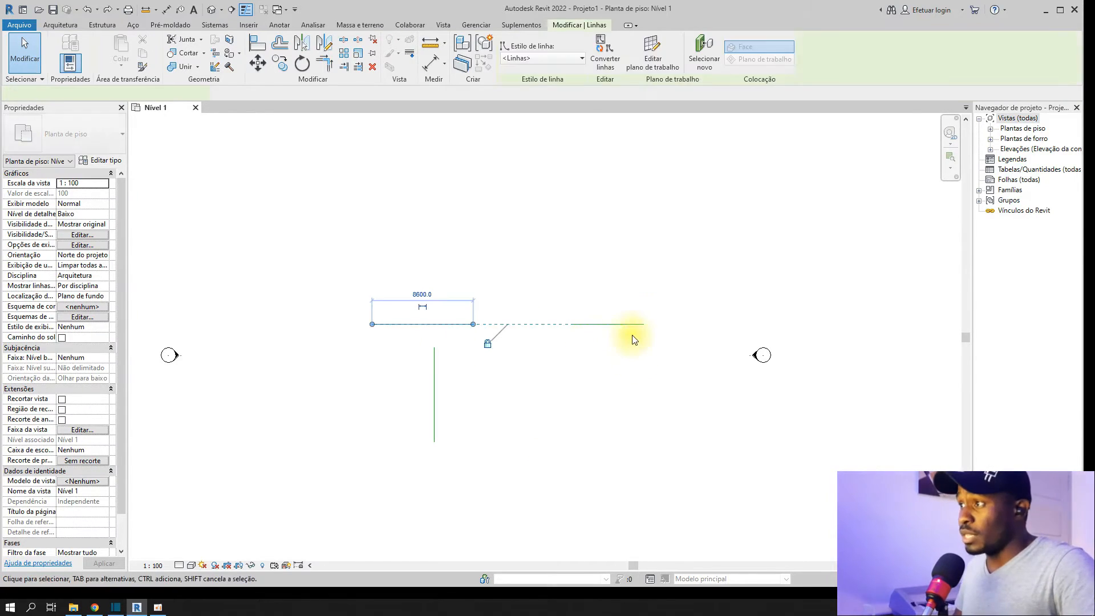
{"action": "left_click", "coordinate": [595, 361]}
Step: Move the shorter locked line upward, and move the longer locked line back down to just above the vertical line
{"action": "left_click", "coordinate": [597, 323]}
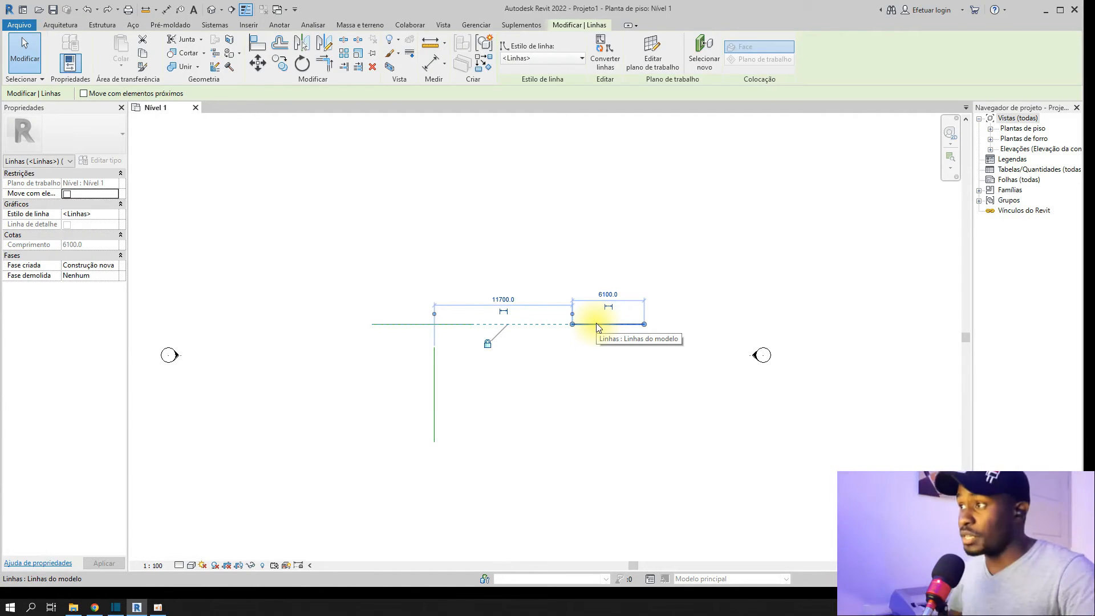
{"action": "left_click_drag", "start_coordinate": [597, 323], "coordinate": [599, 284]}
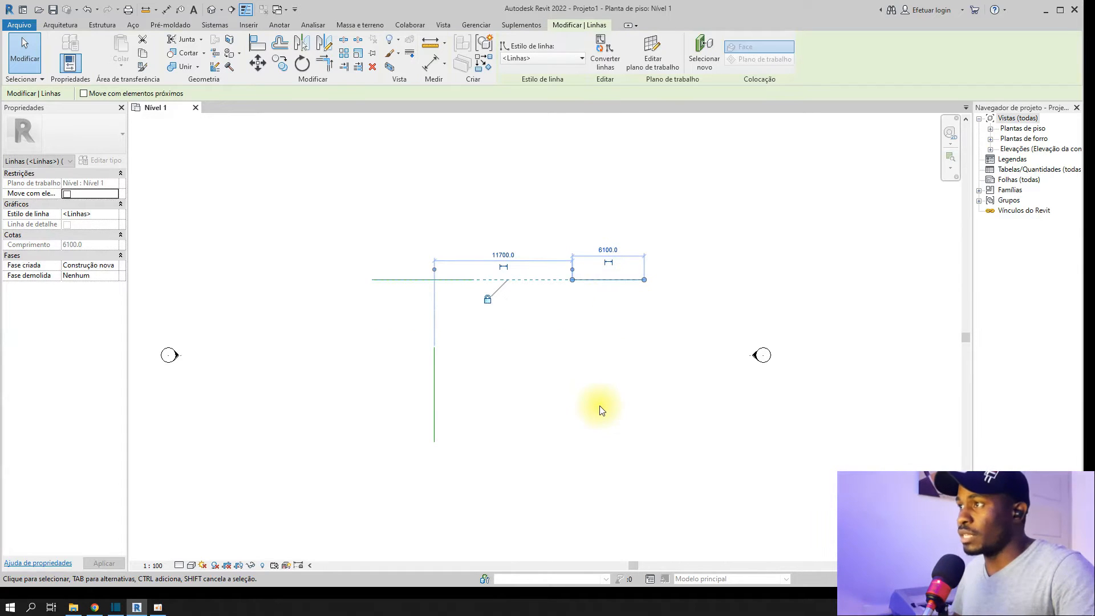
{"action": "left_click", "coordinate": [571, 352]}
{"action": "left_click", "coordinate": [448, 287]}
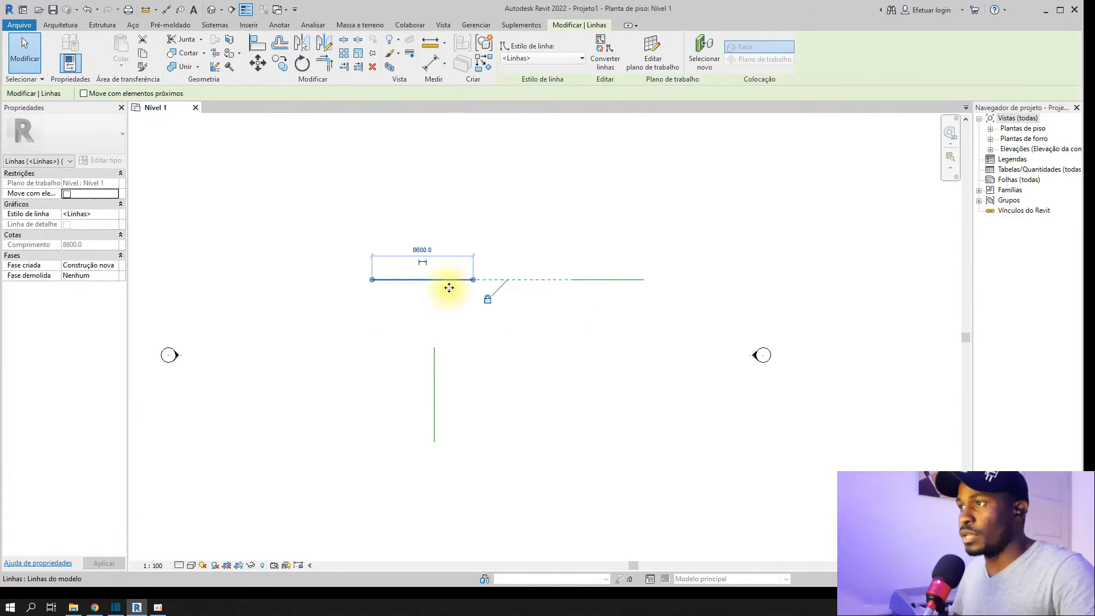
{"action": "left_click_drag", "start_coordinate": [448, 289], "coordinate": [481, 386]}
{"action": "left_click", "coordinate": [584, 428]}
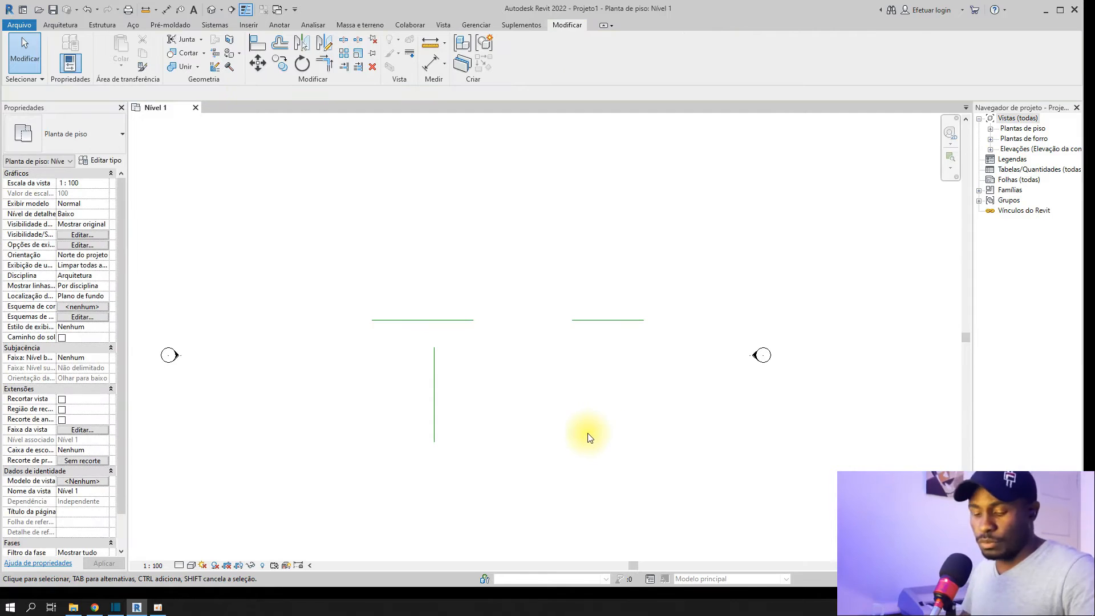
Step: Remove the alignment lock from the shorter horizontal line and move that line slightly upward
{"action": "left_click", "coordinate": [605, 320]}
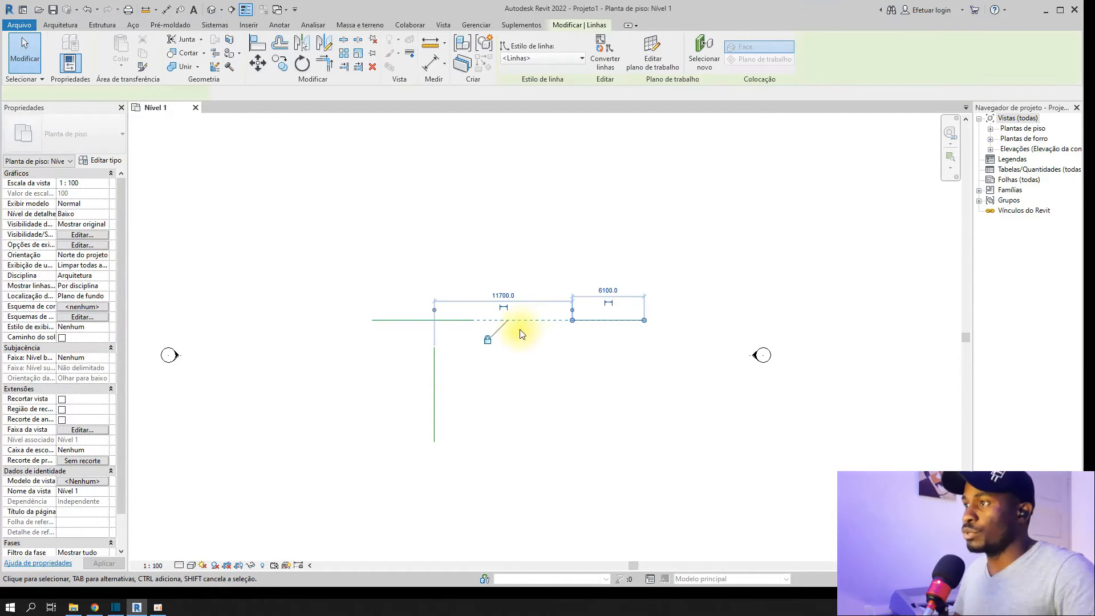
{"action": "left_click", "coordinate": [477, 350]}
{"action": "left_click", "coordinate": [626, 320]}
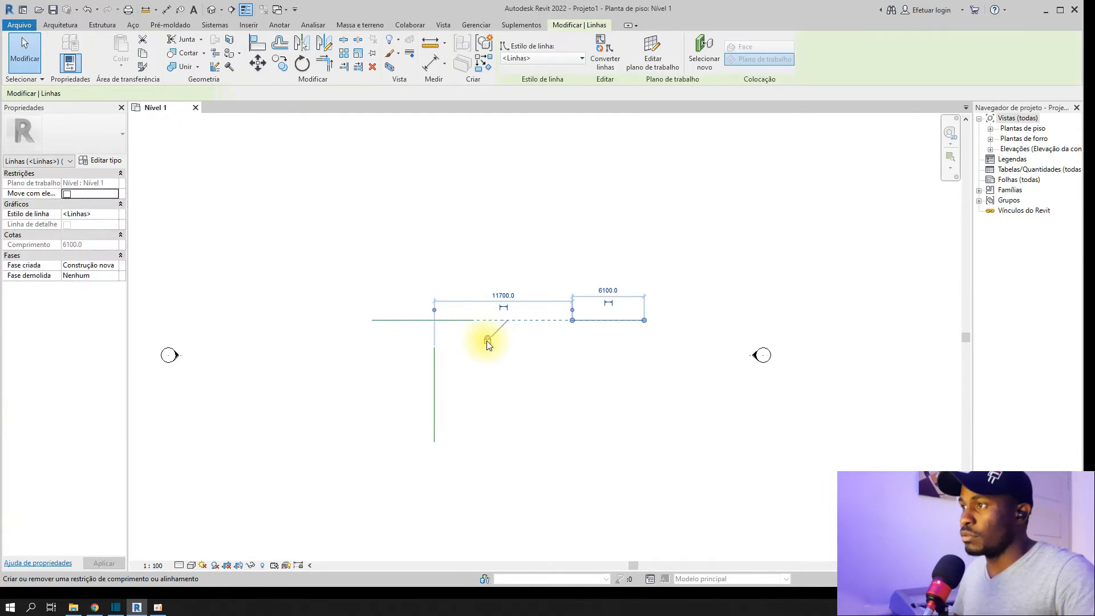
{"action": "left_click", "coordinate": [597, 384]}
{"action": "left_click", "coordinate": [608, 321]}
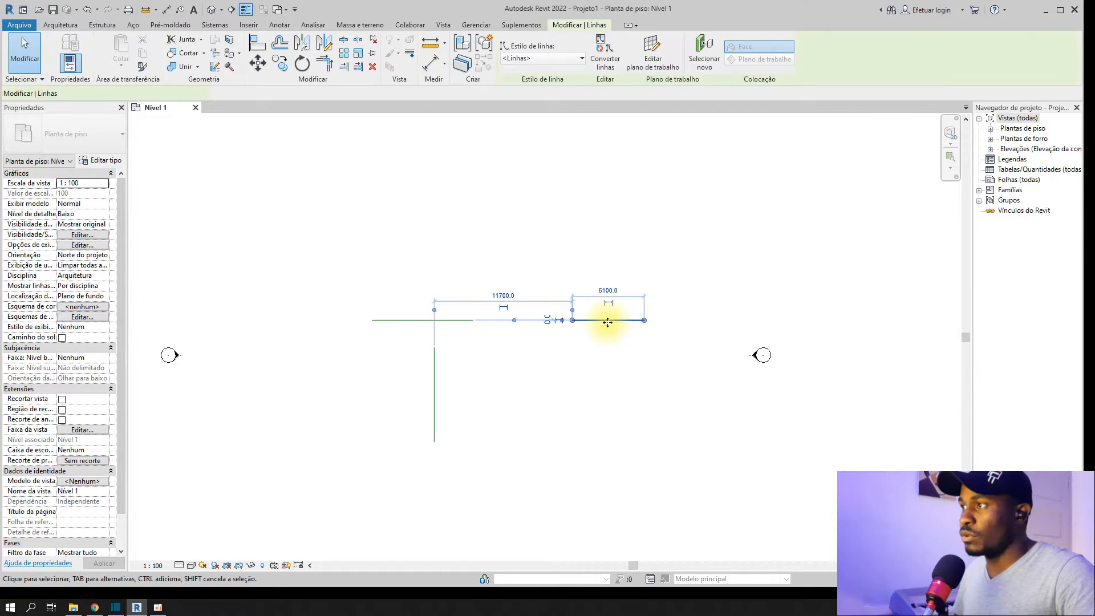
{"action": "left_click_drag", "start_coordinate": [604, 320], "coordinate": [605, 301]}
{"action": "left_click", "coordinate": [614, 389]}
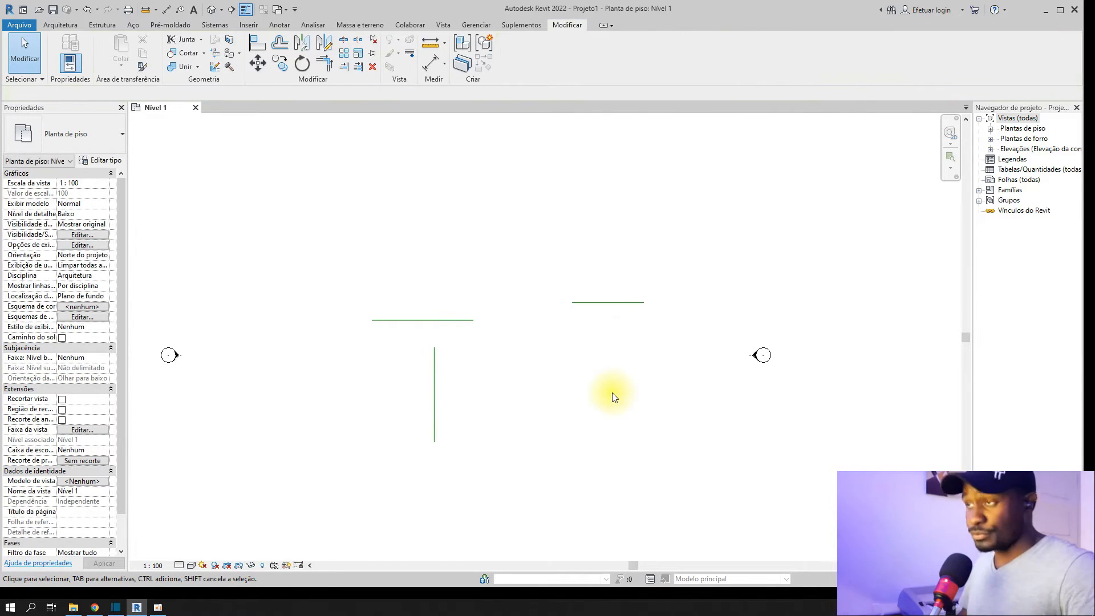
Step: Move the longer horizontal line upward above the shorter line's level with the Move tool, and shift it slightly to the right
{"action": "left_click", "coordinate": [257, 64]}
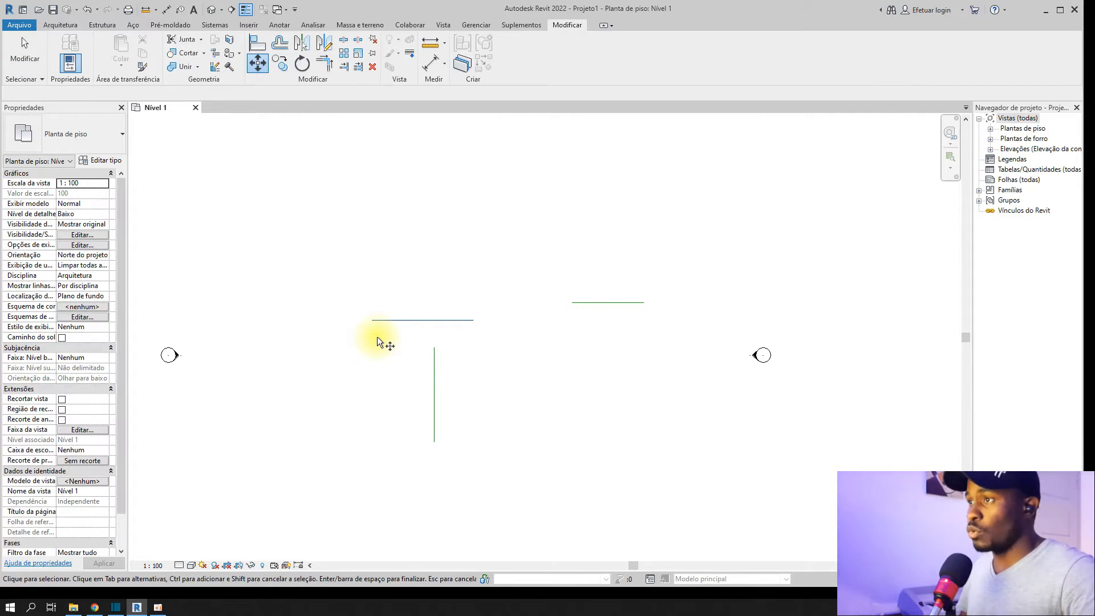
{"action": "left_click", "coordinate": [421, 321]}
{"action": "key", "text": "Return"}
{"action": "left_click", "coordinate": [422, 317]}
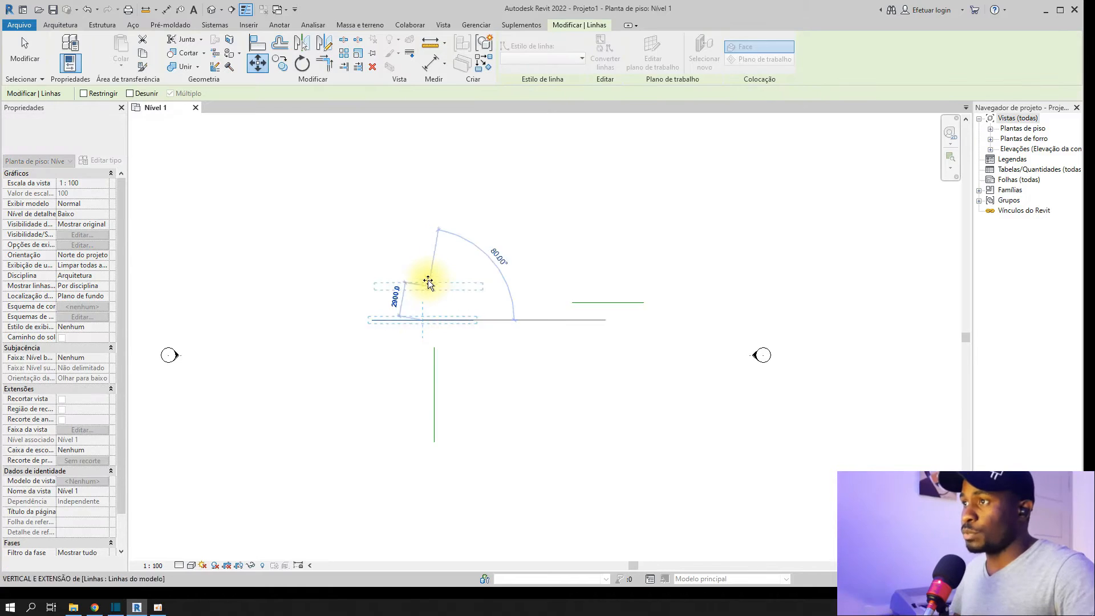
{"action": "left_click", "coordinate": [428, 279]}
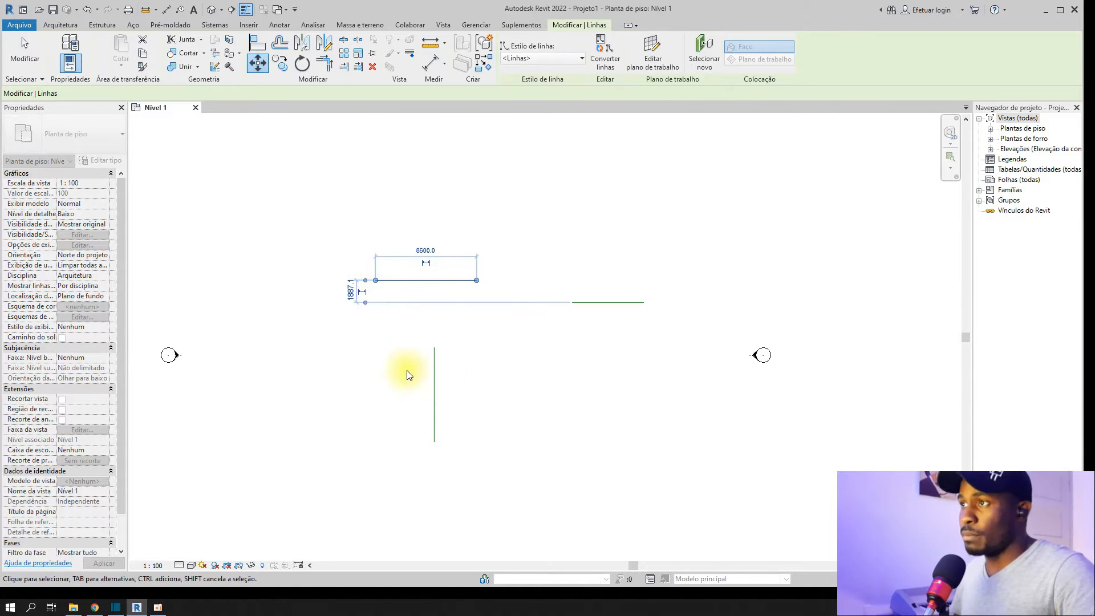
{"action": "mouse_move", "coordinate": [428, 281]}
{"action": "left_mouse_down"}
{"action": "mouse_move", "coordinate": [472, 298]}
{"action": "mouse_move", "coordinate": [505, 258]}
{"action": "mouse_move", "coordinate": [433, 278]}
{"action": "left_mouse_up"}
{"action": "left_click", "coordinate": [556, 464]}
{"action": "left_click", "coordinate": [504, 390]}
{"action": "left_click", "coordinate": [296, 135]}
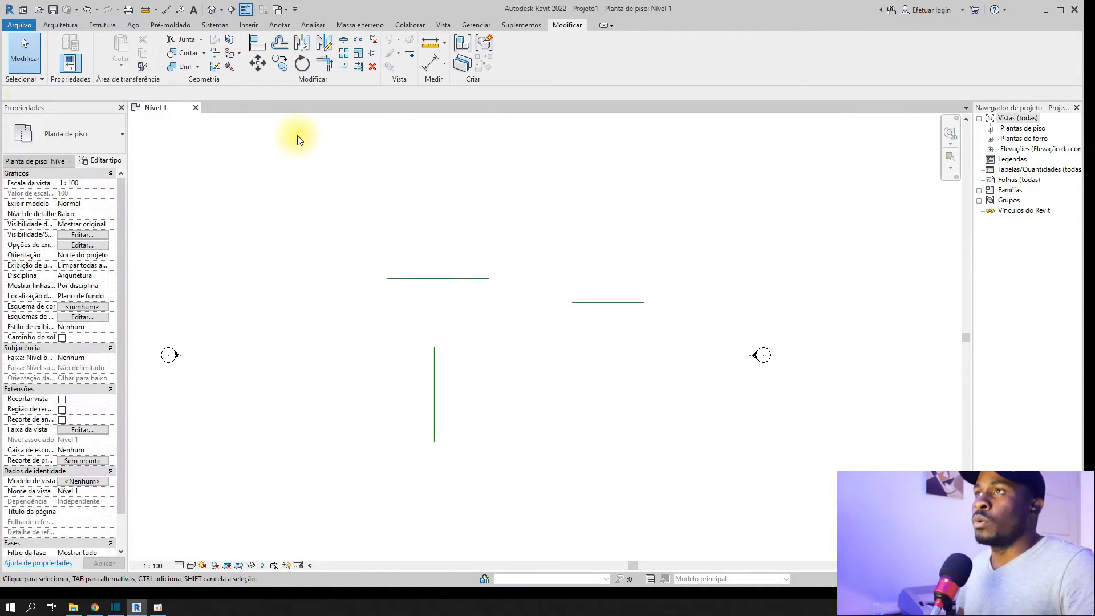
Step: Offset the longer horizontal line downward as two successive copies at a numeric distance of 2000
{"action": "left_click", "coordinate": [286, 46]}
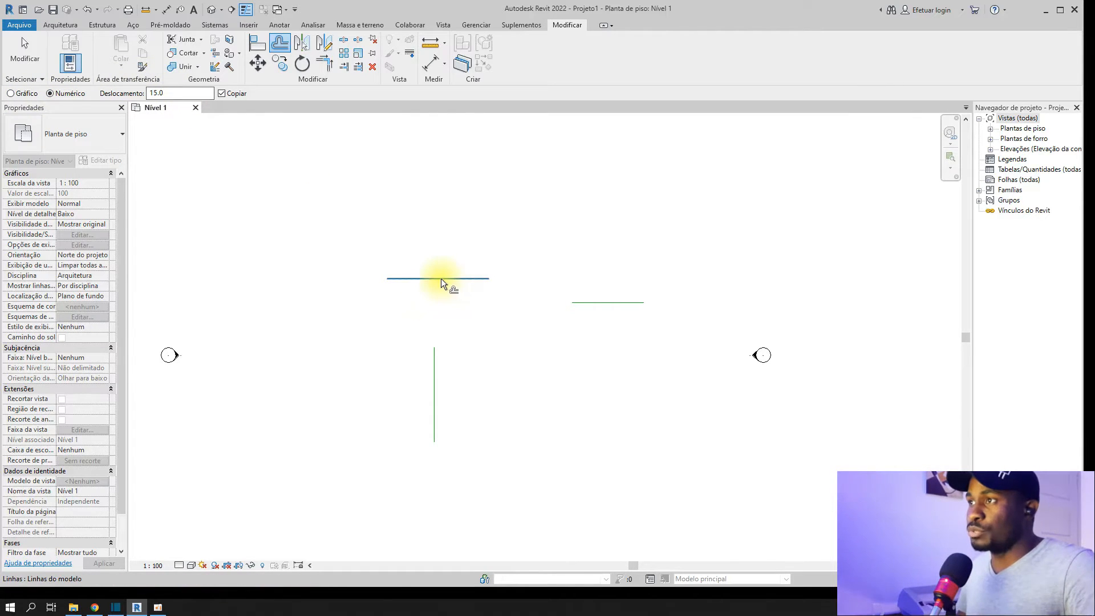
{"action": "middle_click_drag", "start_coordinate": [451, 291], "coordinate": [458, 335]}
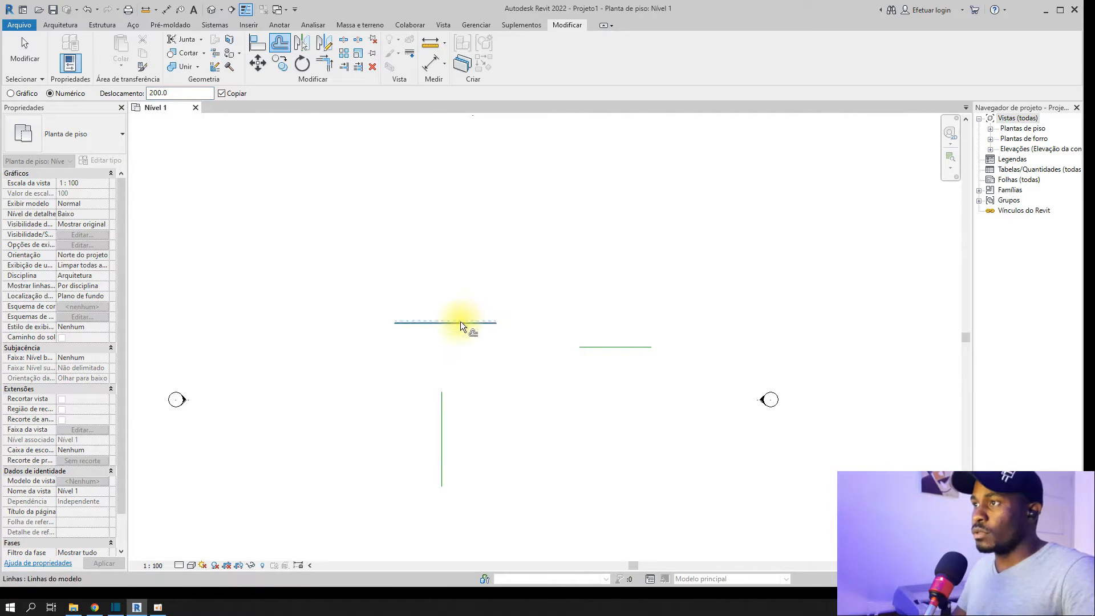
{"action": "scroll", "coordinate": [461, 320], "scroll_direction": "up", "scroll_amount": 2}
{"action": "scroll", "coordinate": [460, 321], "scroll_direction": "up", "scroll_amount": 2}
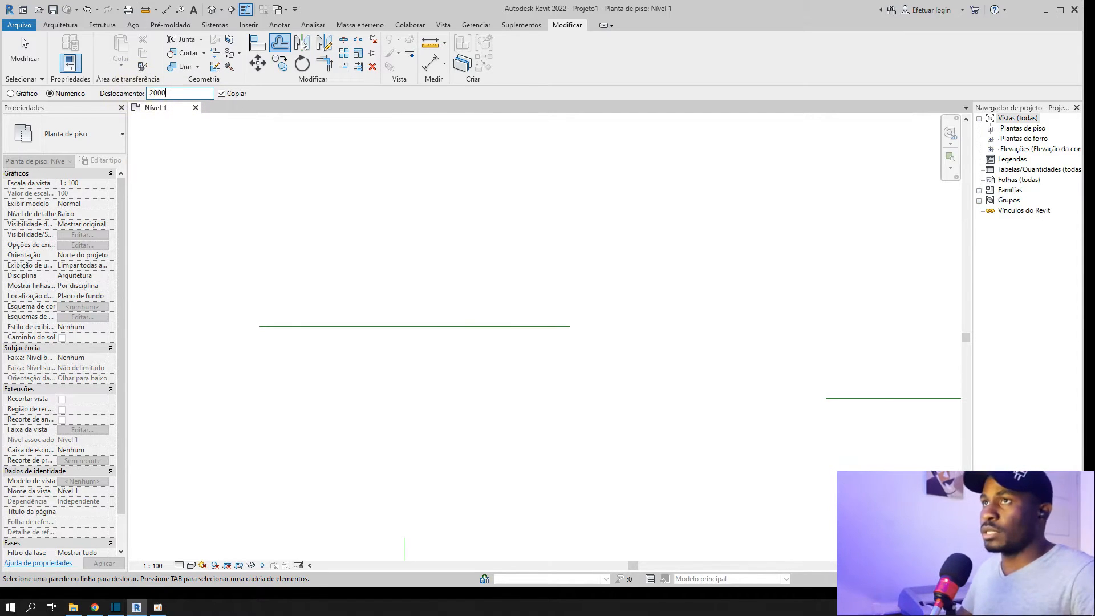
{"action": "scroll", "coordinate": [508, 316], "scroll_direction": "down", "scroll_amount": 2}
{"action": "left_click", "coordinate": [507, 323]}
{"action": "left_click", "coordinate": [487, 369]}
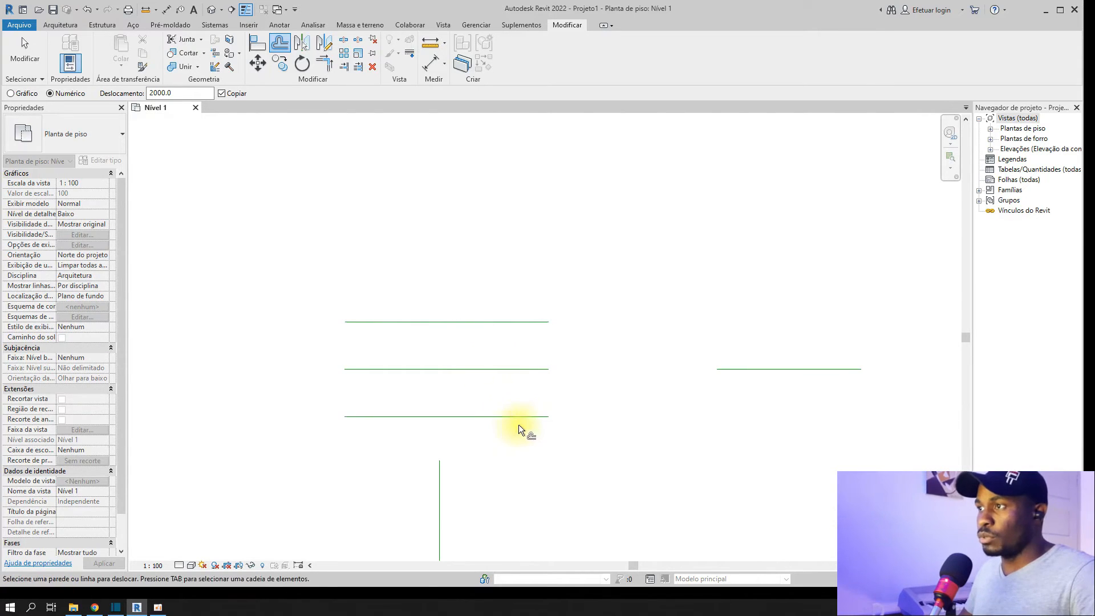
{"action": "middle_click_drag", "start_coordinate": [521, 430], "coordinate": [499, 358]}
{"action": "scroll", "coordinate": [499, 359], "scroll_direction": "down", "scroll_amount": 1}
{"action": "scroll", "coordinate": [327, 254], "scroll_direction": "down", "scroll_amount": 1}
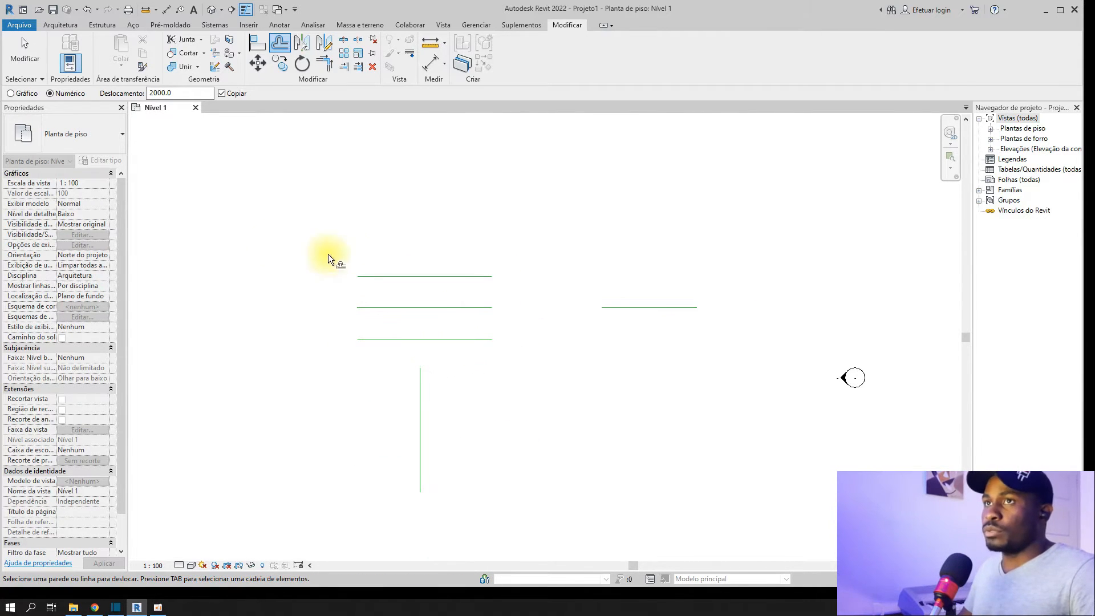
{"action": "key", "text": "Escape"}
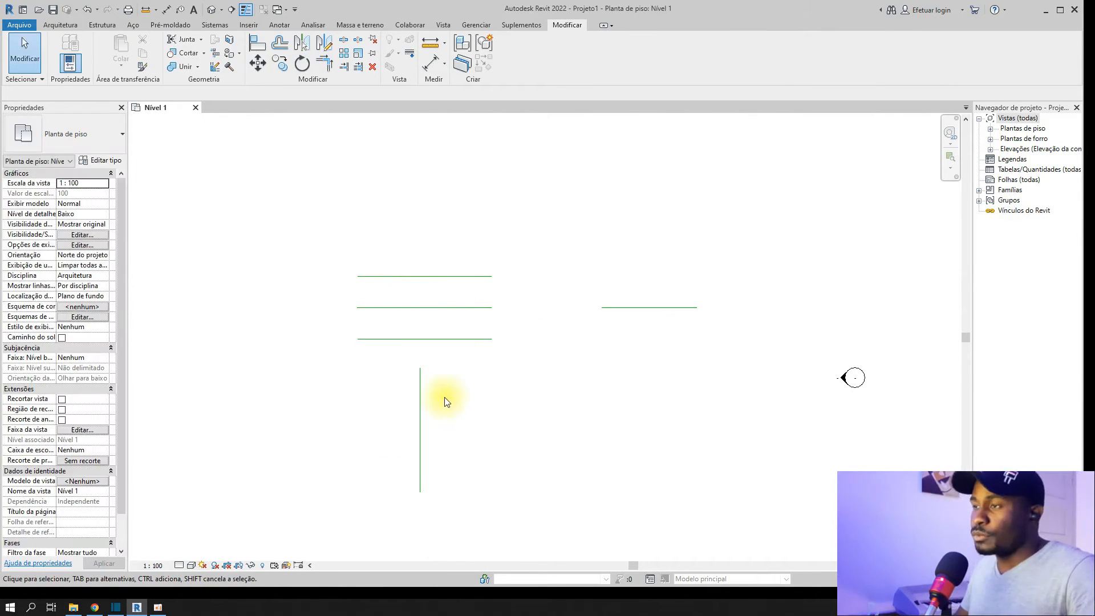
{"action": "left_click", "coordinate": [279, 52]}
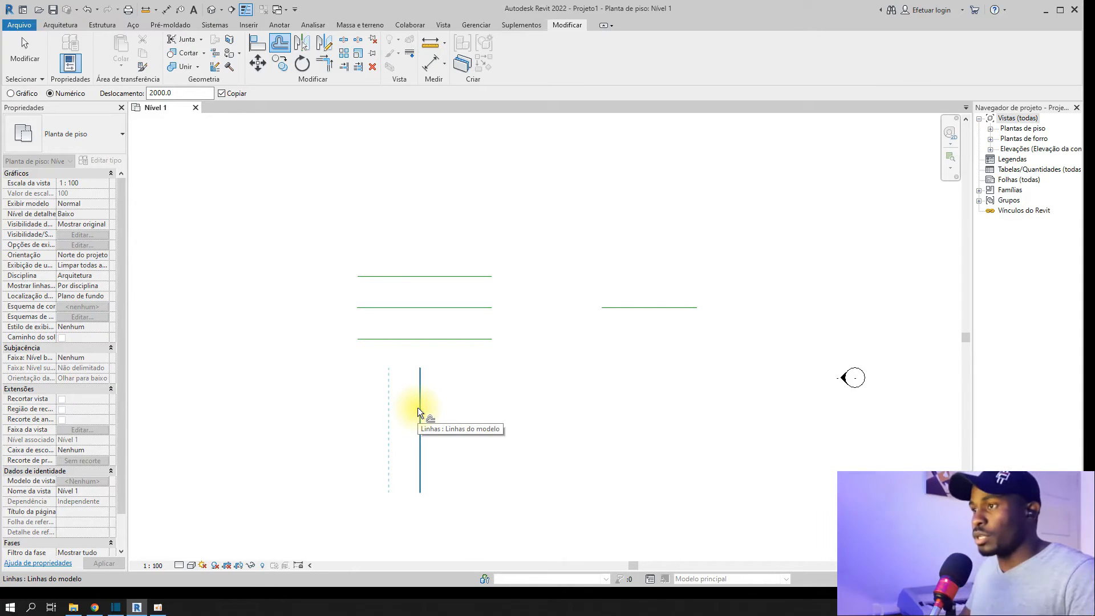
{"action": "key", "text": "Escape"}
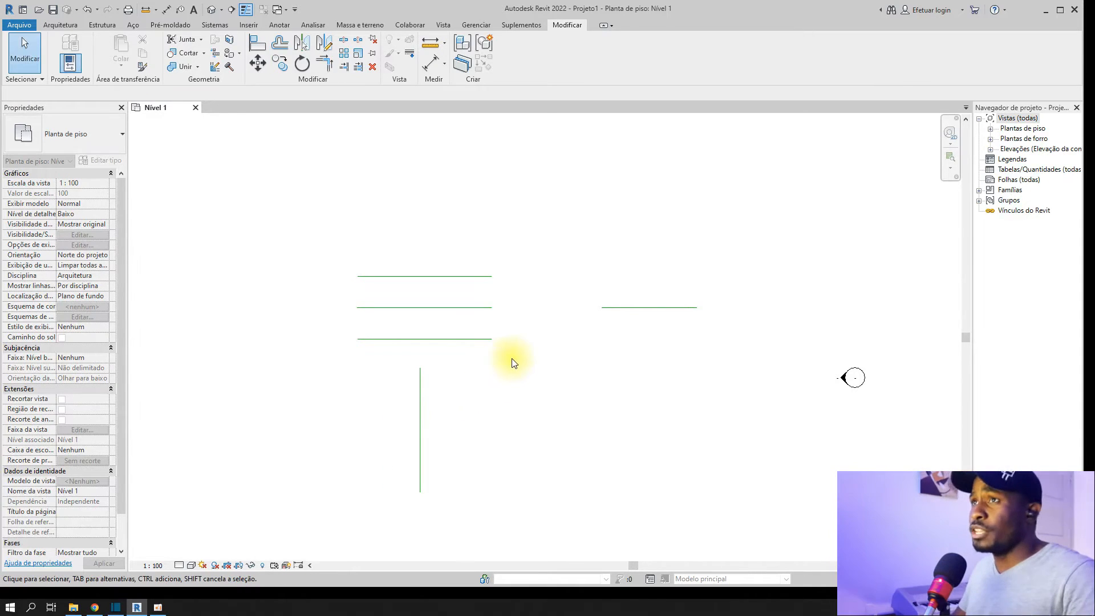
Step: Copy the lowest of the three stacked horizontal lines to a spot below them, to the right of the vertical line
{"action": "left_click", "coordinate": [281, 64]}
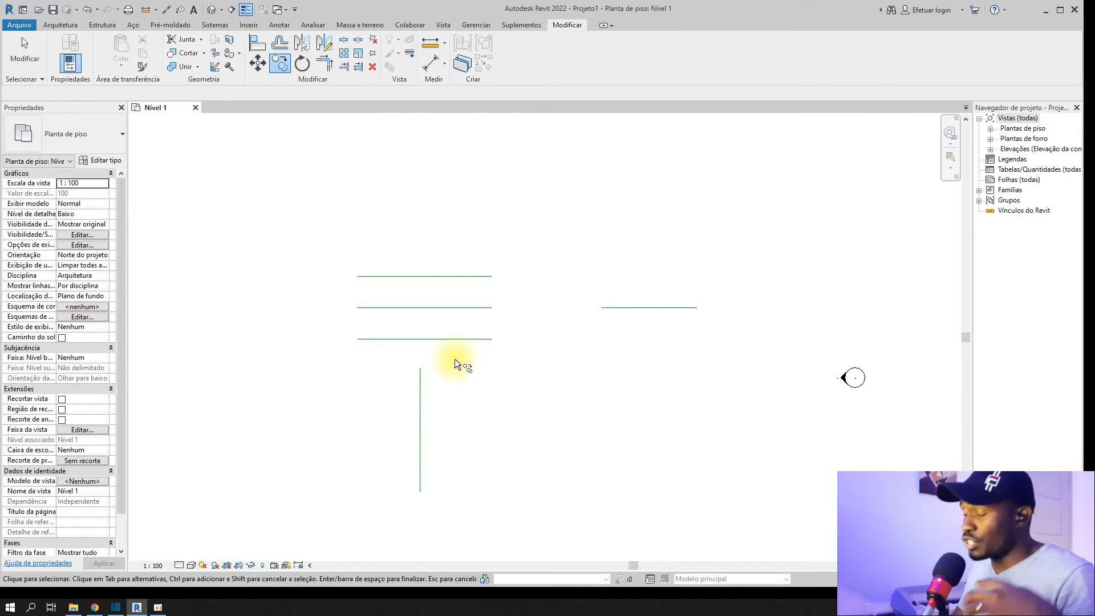
{"action": "left_click", "coordinate": [453, 341]}
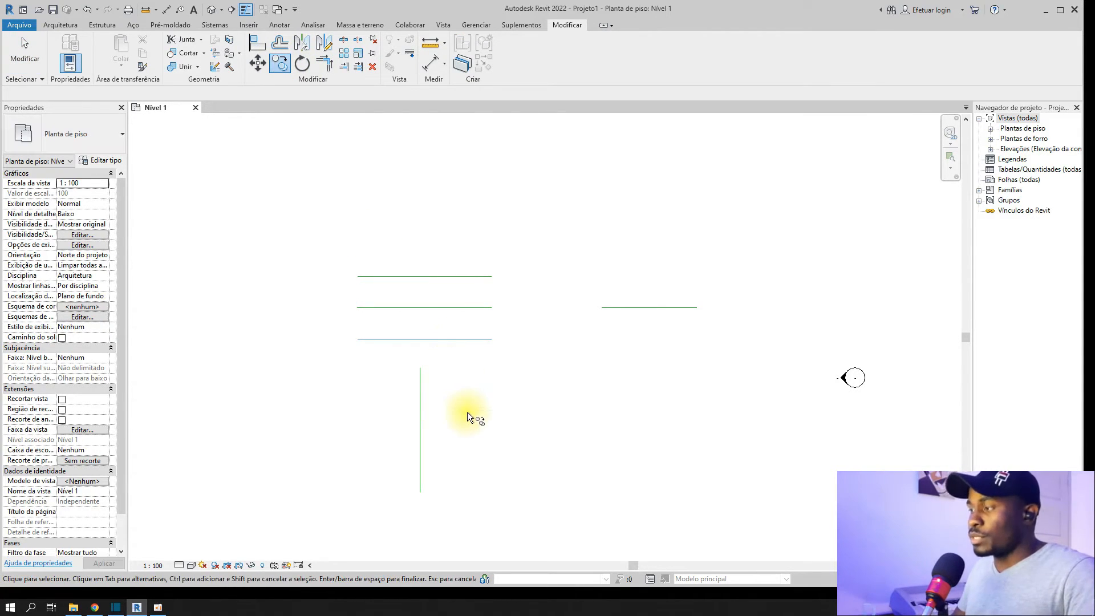
{"action": "key", "text": "Return"}
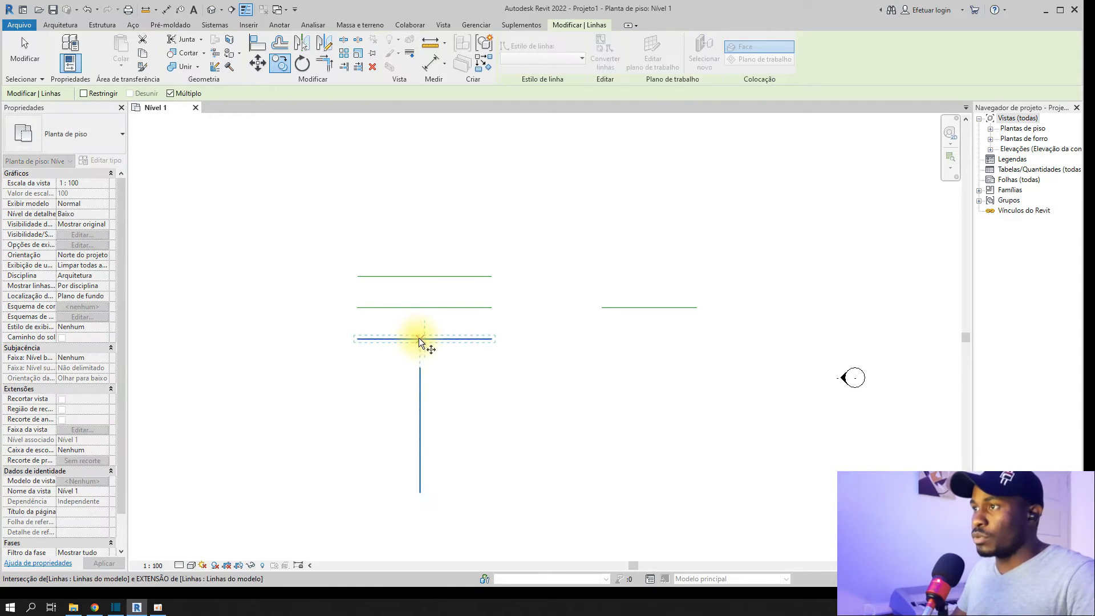
{"action": "left_click", "coordinate": [424, 339]}
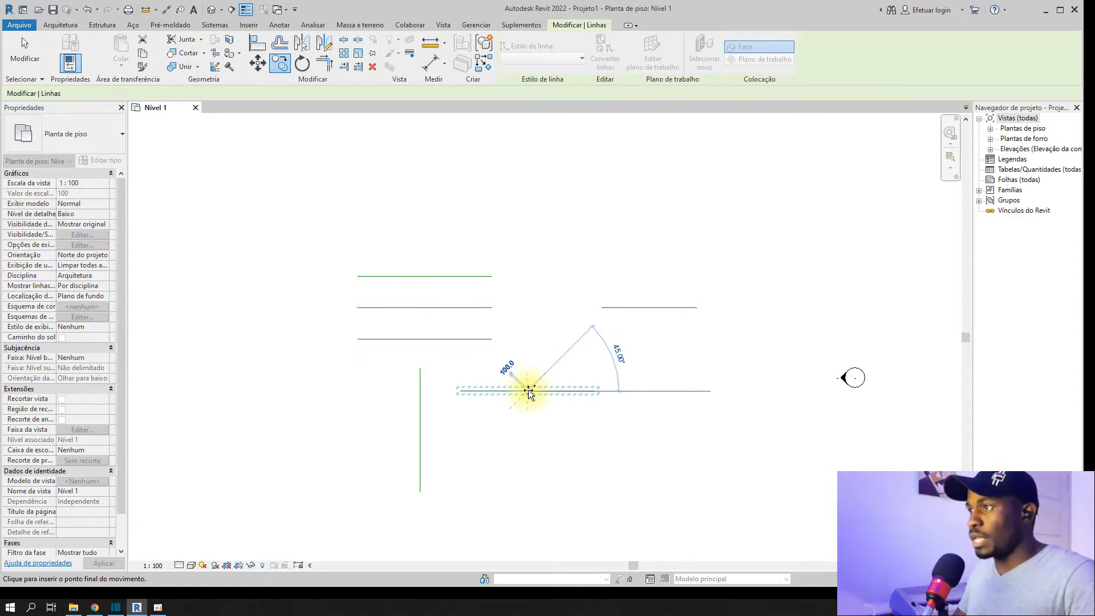
{"action": "left_click", "coordinate": [553, 391]}
{"action": "middle_click_drag", "start_coordinate": [555, 391], "coordinate": [529, 384]}
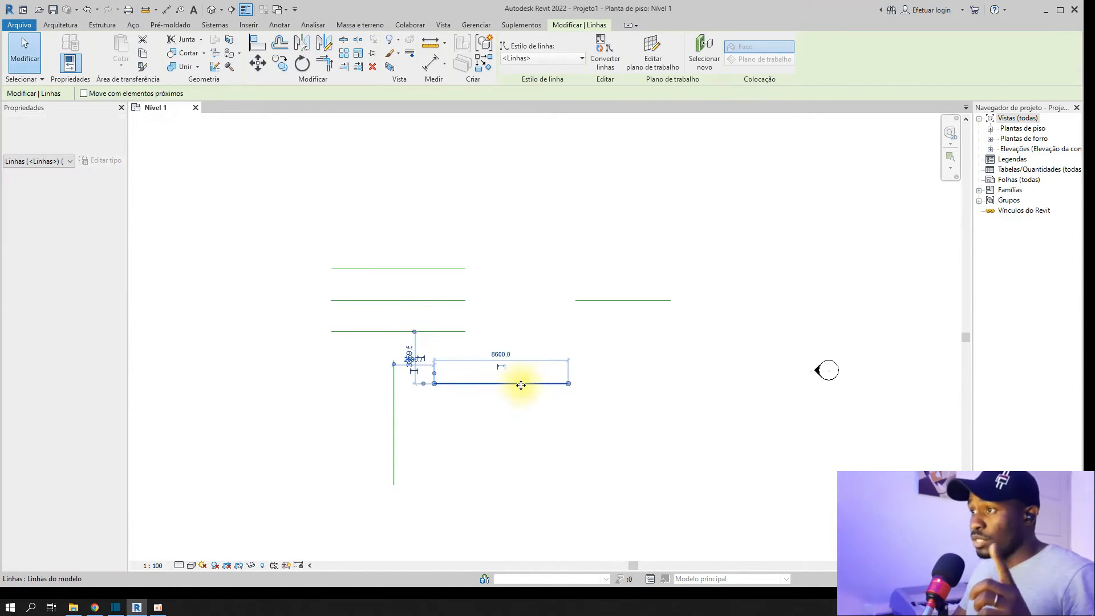
{"action": "left_click", "coordinate": [505, 390]}
{"action": "scroll", "coordinate": [506, 387], "scroll_direction": "up", "scroll_amount": 1}
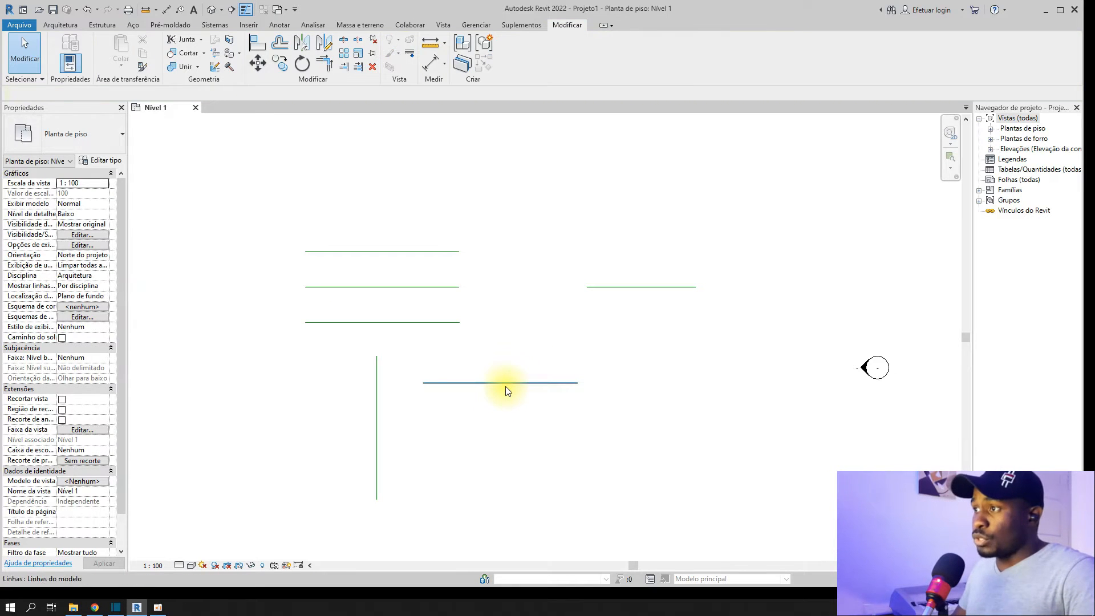
{"action": "left_click", "coordinate": [505, 383]}
{"action": "left_click", "coordinate": [511, 426]}
Step: Start copying the line beside the vertical line, picking its left end as base point with the "Pontos finais" snap override
{"action": "left_click", "coordinate": [280, 63]}
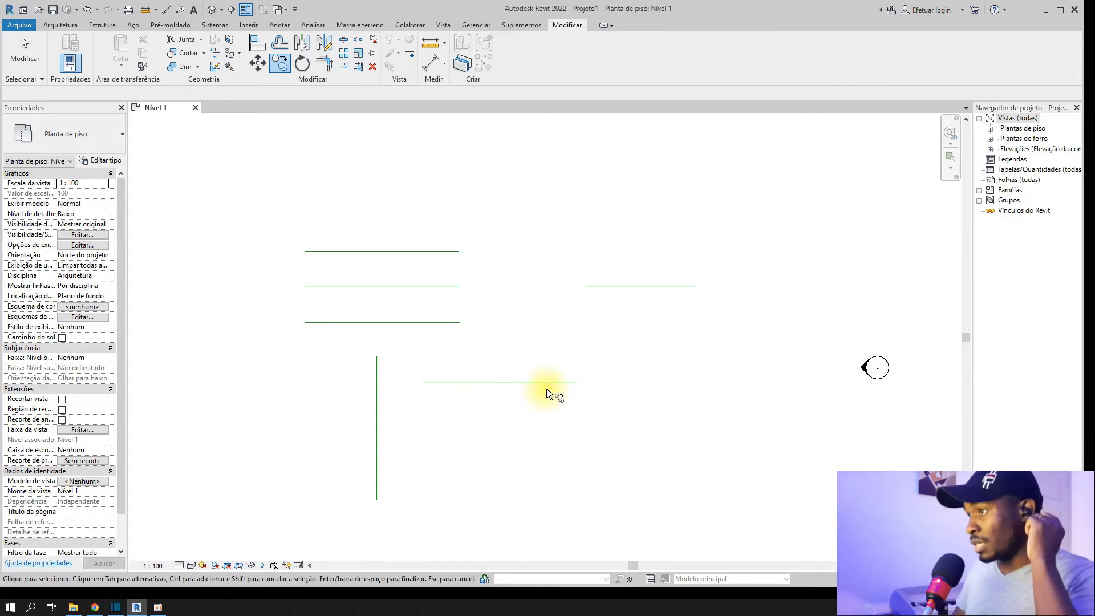
{"action": "left_click", "coordinate": [517, 387]}
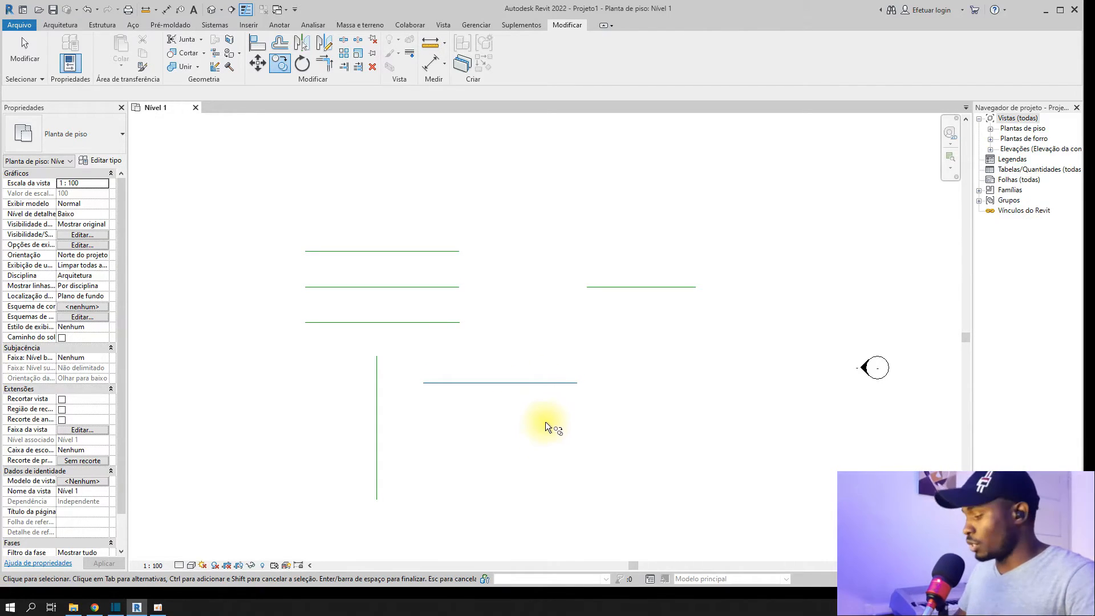
{"action": "scroll", "coordinate": [498, 385], "scroll_direction": "up", "scroll_amount": 1}
{"action": "left_click", "coordinate": [500, 383]}
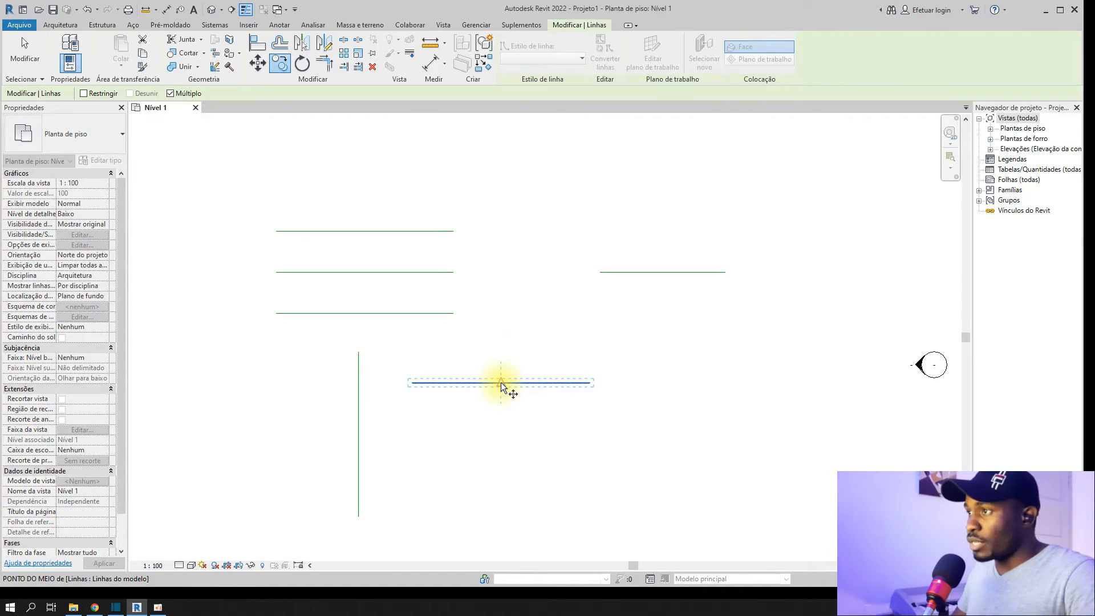
{"action": "right_click", "coordinate": [540, 384]}
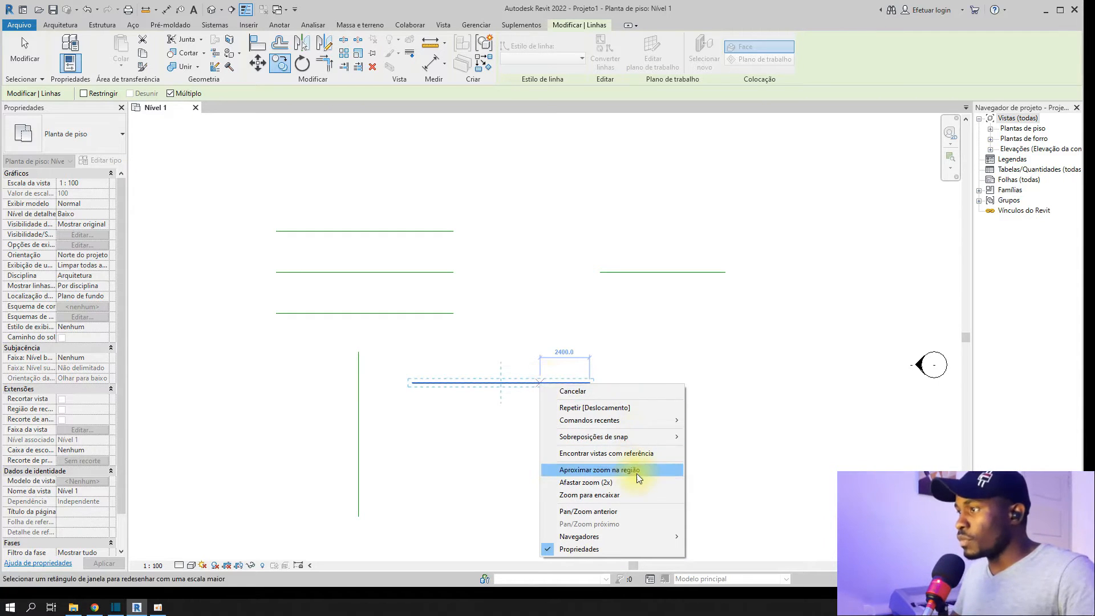
{"action": "mouse_move", "coordinate": [645, 439]}
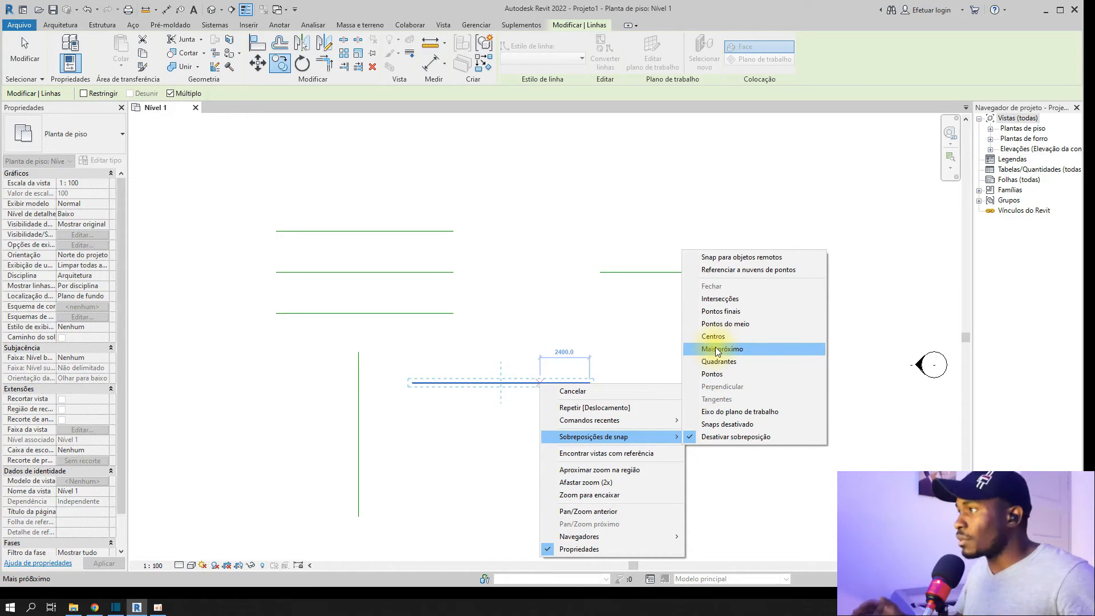
{"action": "left_click", "coordinate": [752, 311]}
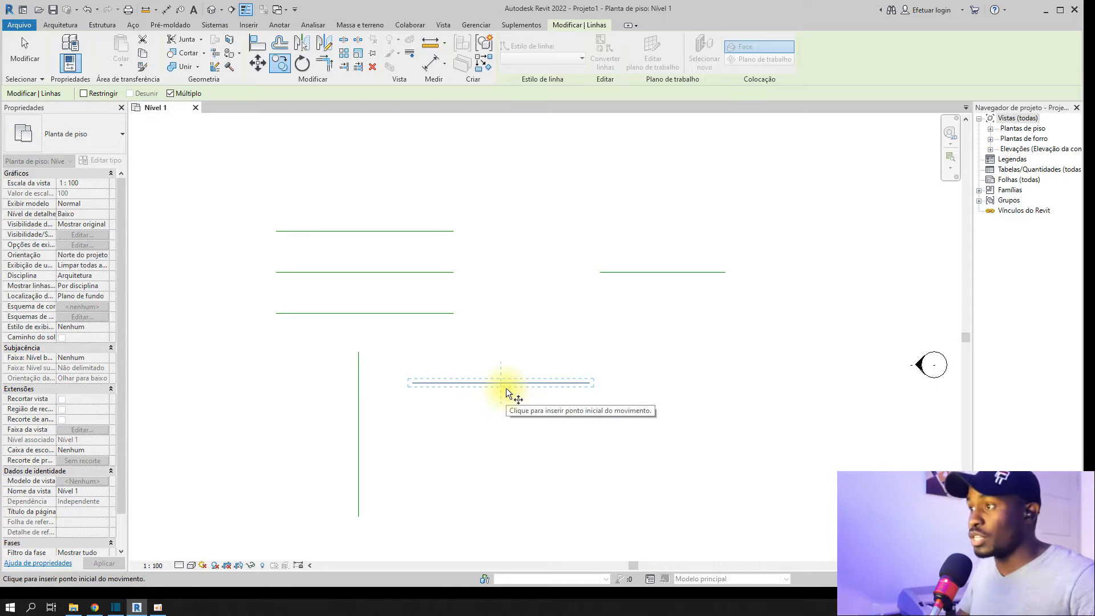
{"action": "left_click", "coordinate": [410, 381]}
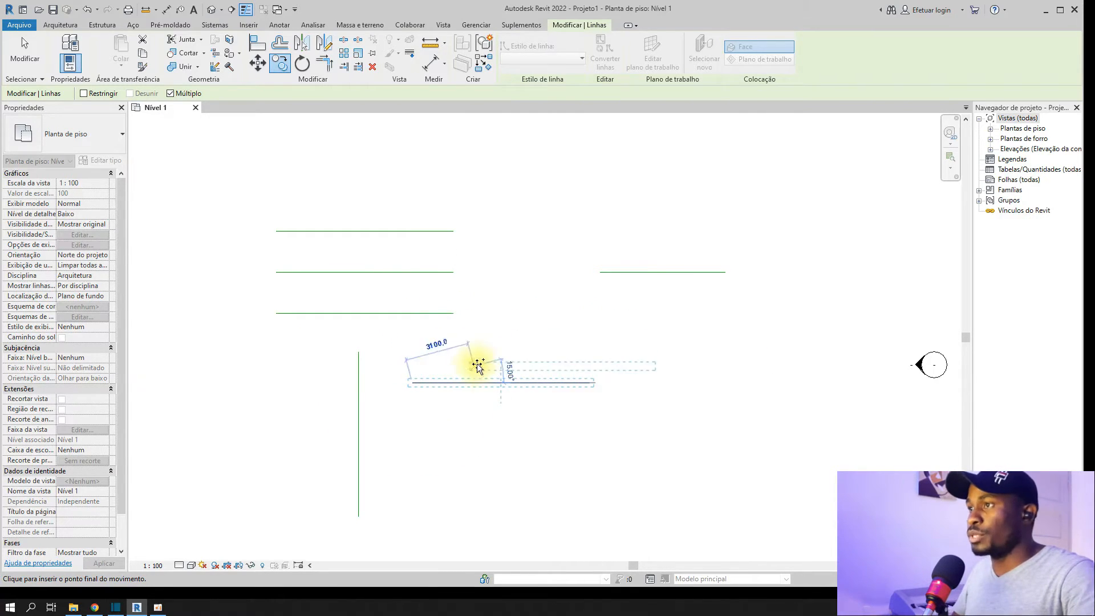
Step: Place the copy straight above its source, level with the lowest stacked line, using the "Perpendicular" snap override, and finish copying
{"action": "middle_click_drag", "start_coordinate": [478, 365], "coordinate": [437, 365]}
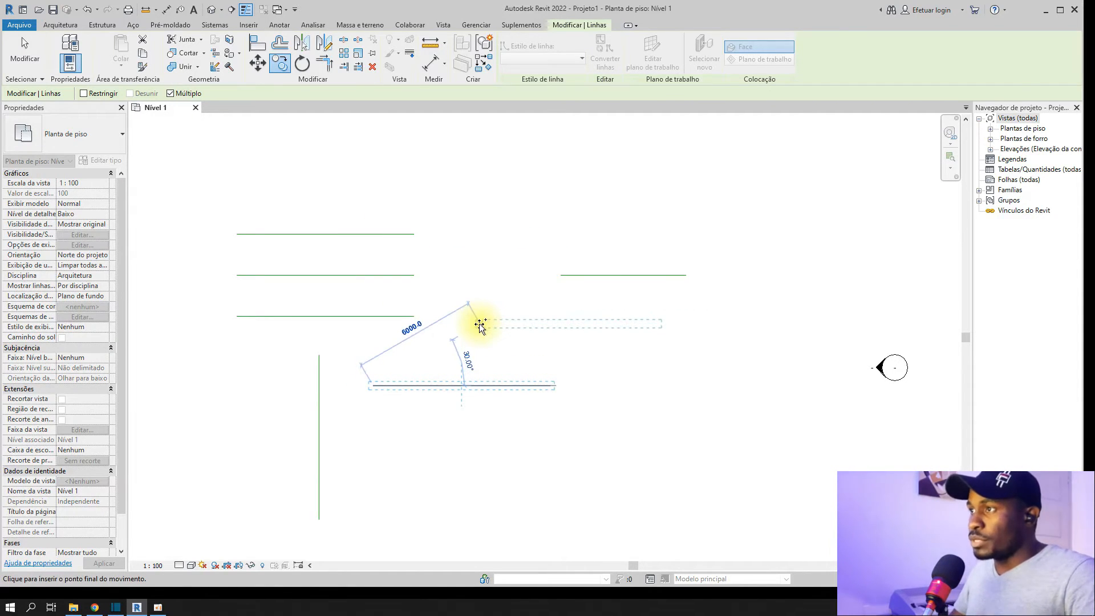
{"action": "right_click", "coordinate": [480, 326]}
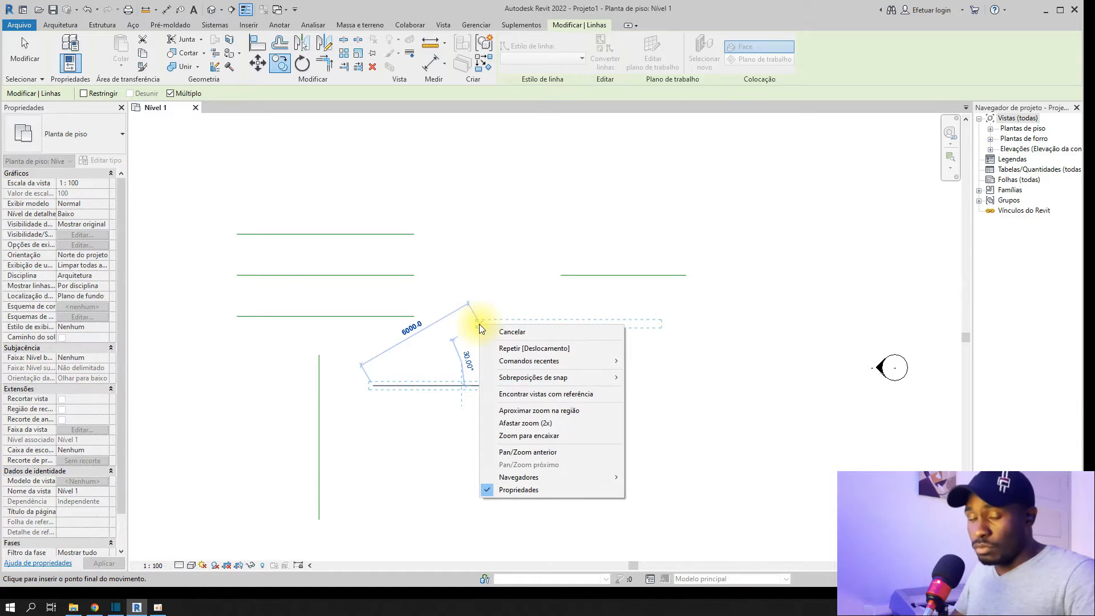
{"action": "mouse_move", "coordinate": [574, 376]}
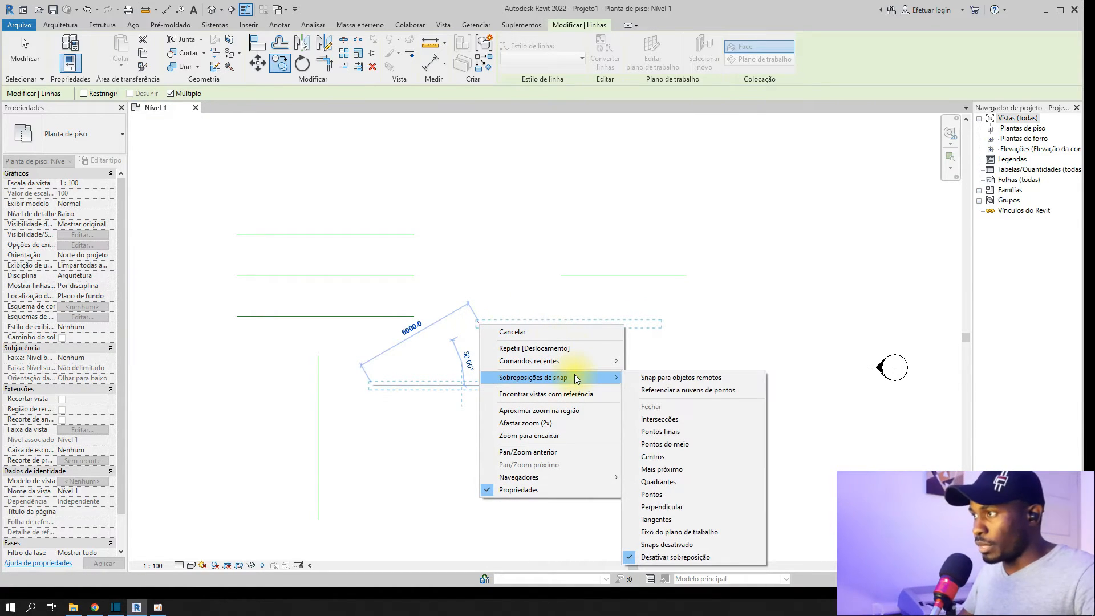
{"action": "left_click", "coordinate": [687, 509]}
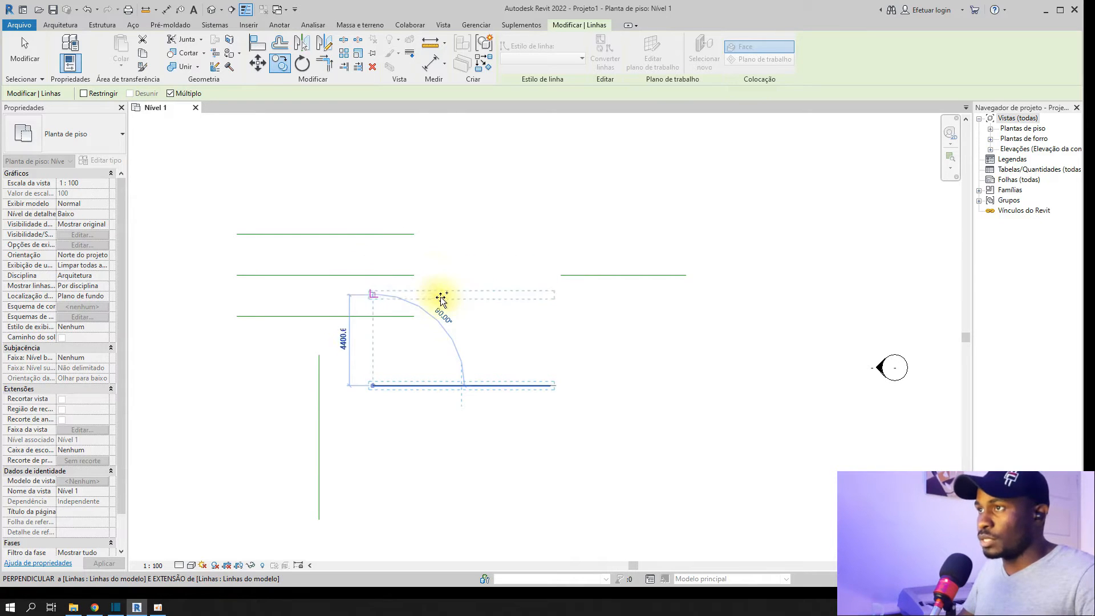
{"action": "left_click", "coordinate": [465, 320]}
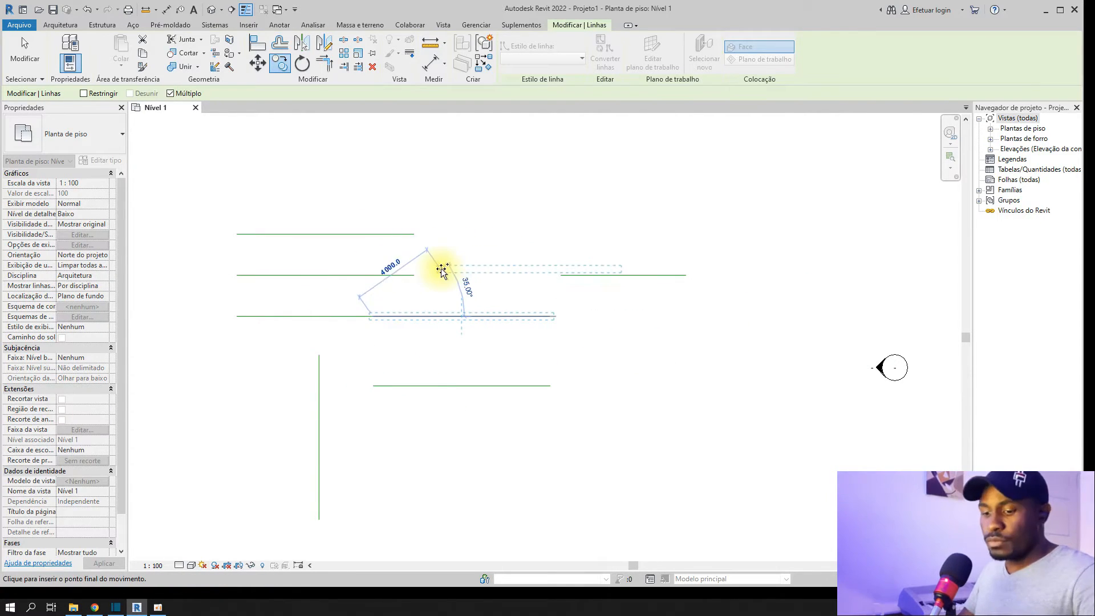
{"action": "key", "text": "Escape"}
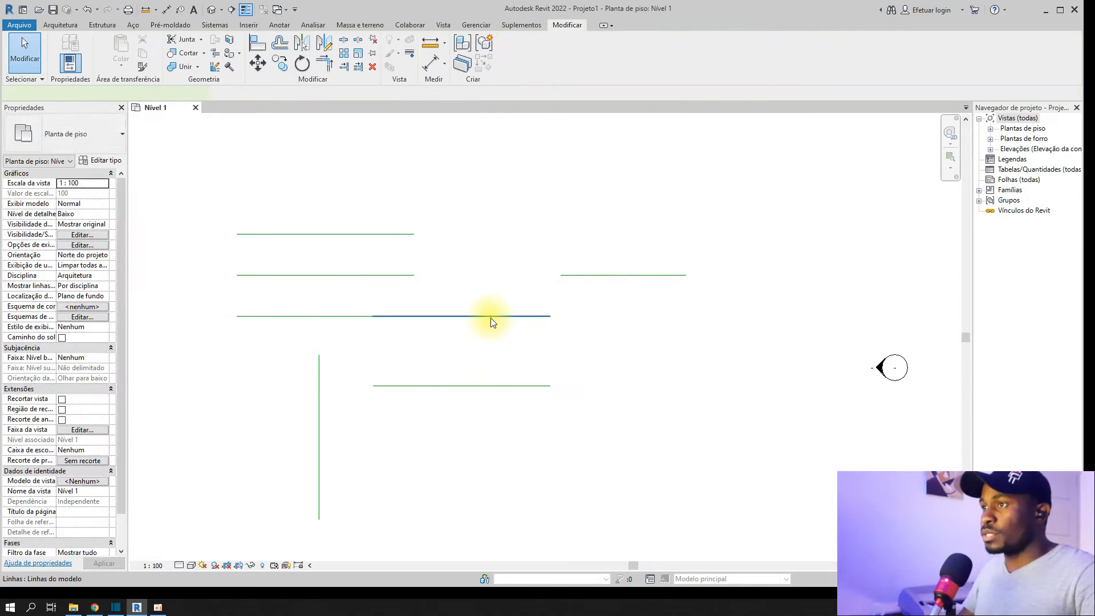
Step: Copy the line overlapping the lowest stacked horizontal line straight down by about 4900, with the "Múltiplo" option off
{"action": "left_click", "coordinate": [489, 317]}
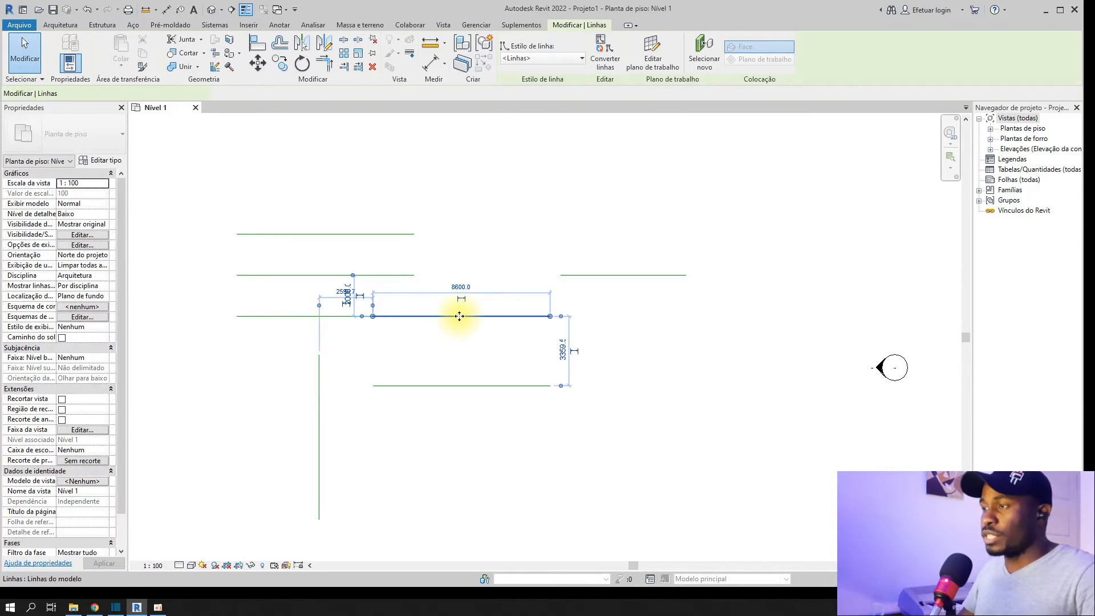
{"action": "left_click", "coordinate": [280, 63]}
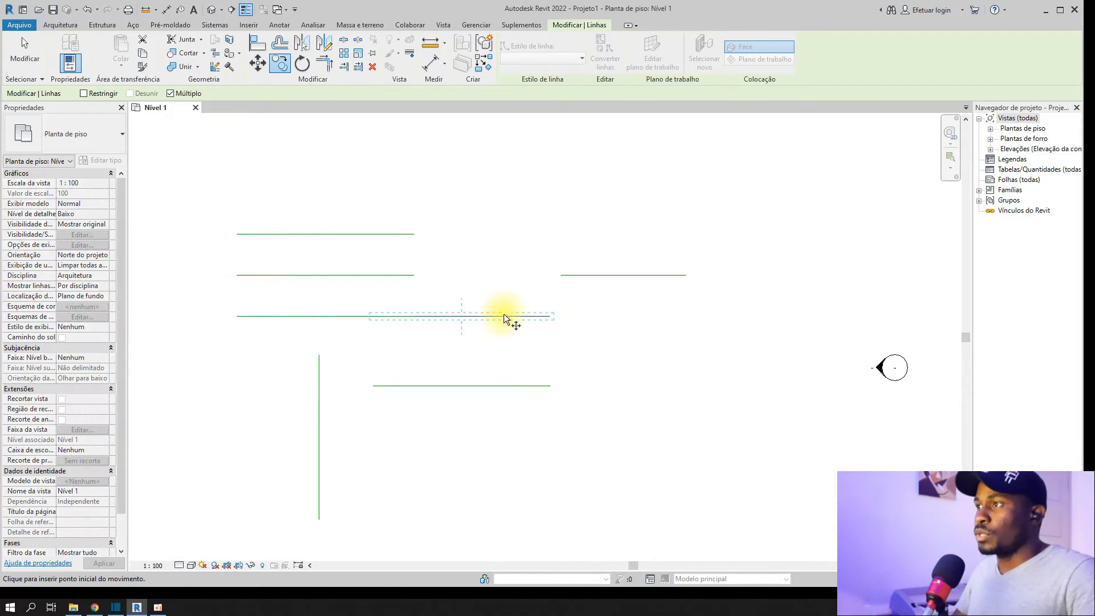
{"action": "left_click", "coordinate": [486, 317]}
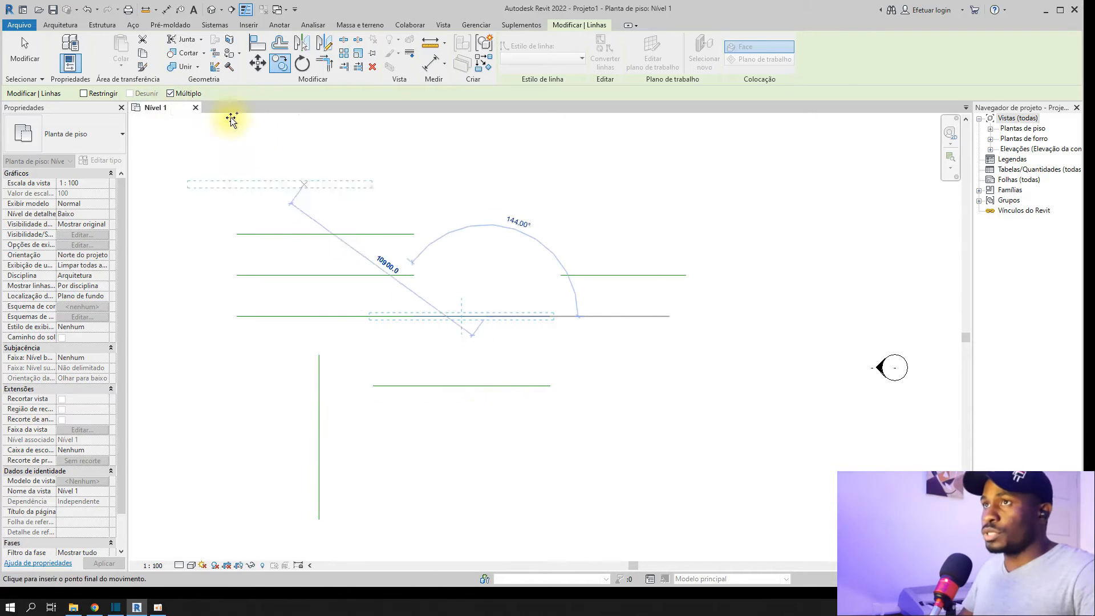
{"action": "left_click", "coordinate": [170, 93]}
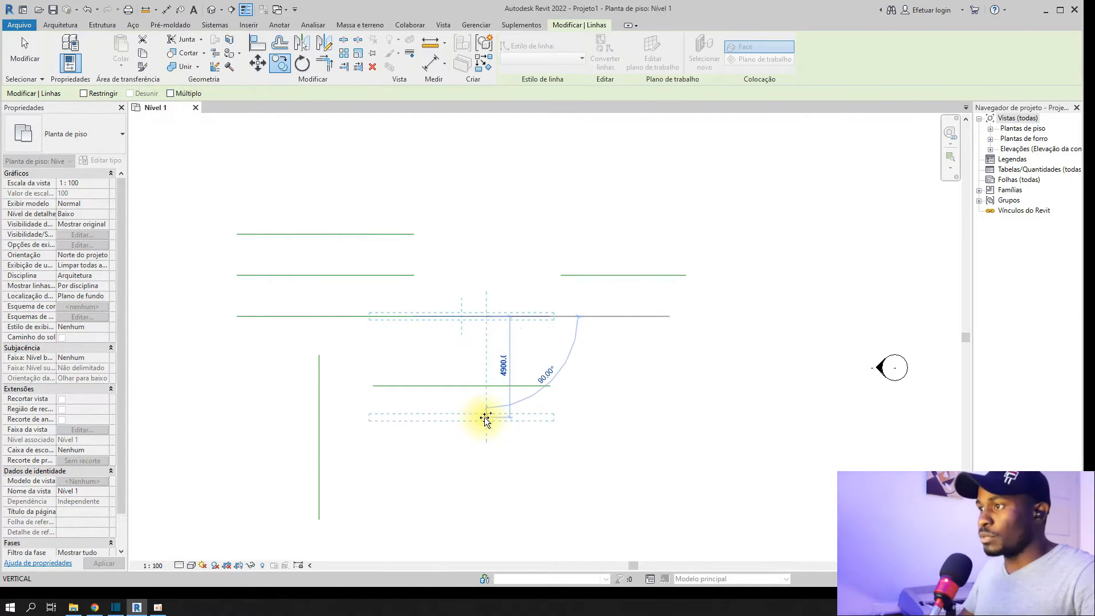
{"action": "left_click", "coordinate": [482, 437]}
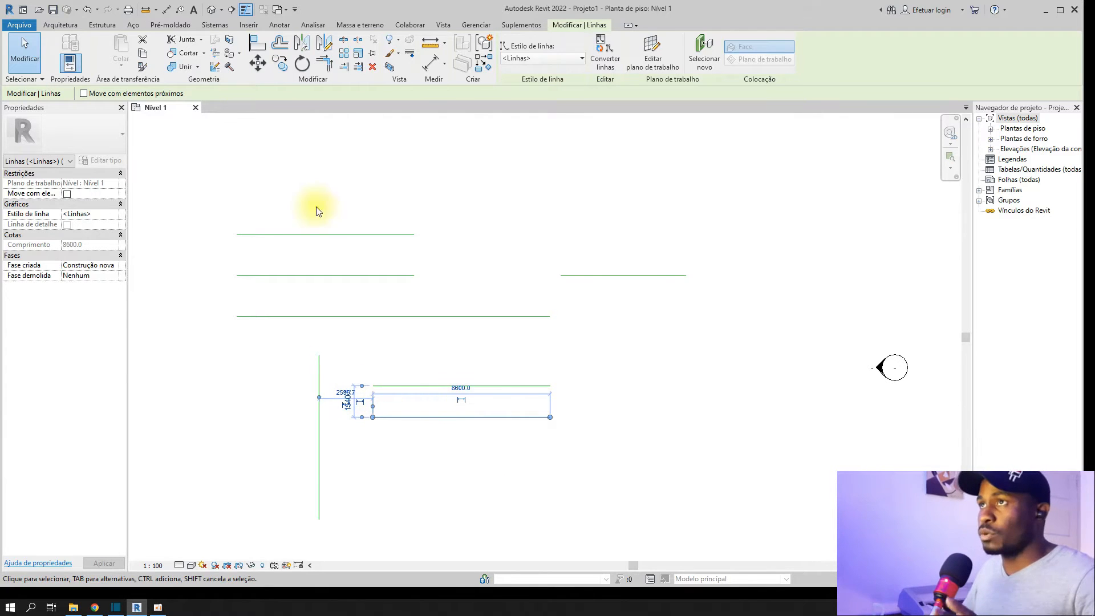
Step: Copy the new lowest line with the "Múltiplo" option on, placing three evenly spaced copies below it
{"action": "left_click", "coordinate": [281, 63]}
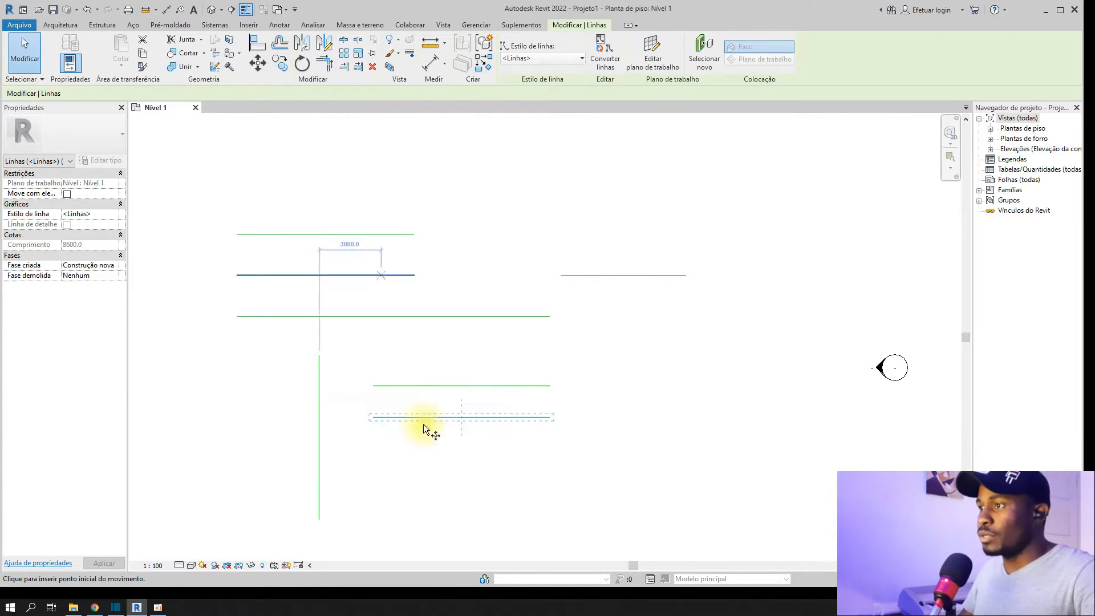
{"action": "left_click", "coordinate": [461, 417]}
{"action": "left_click", "coordinate": [170, 94]}
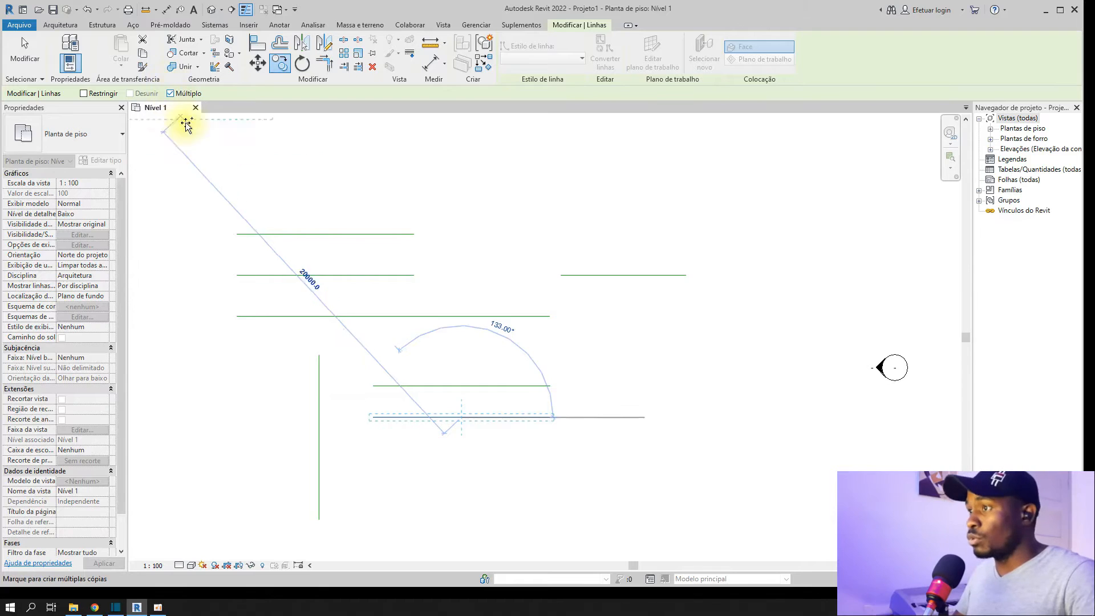
{"action": "left_click", "coordinate": [463, 449]}
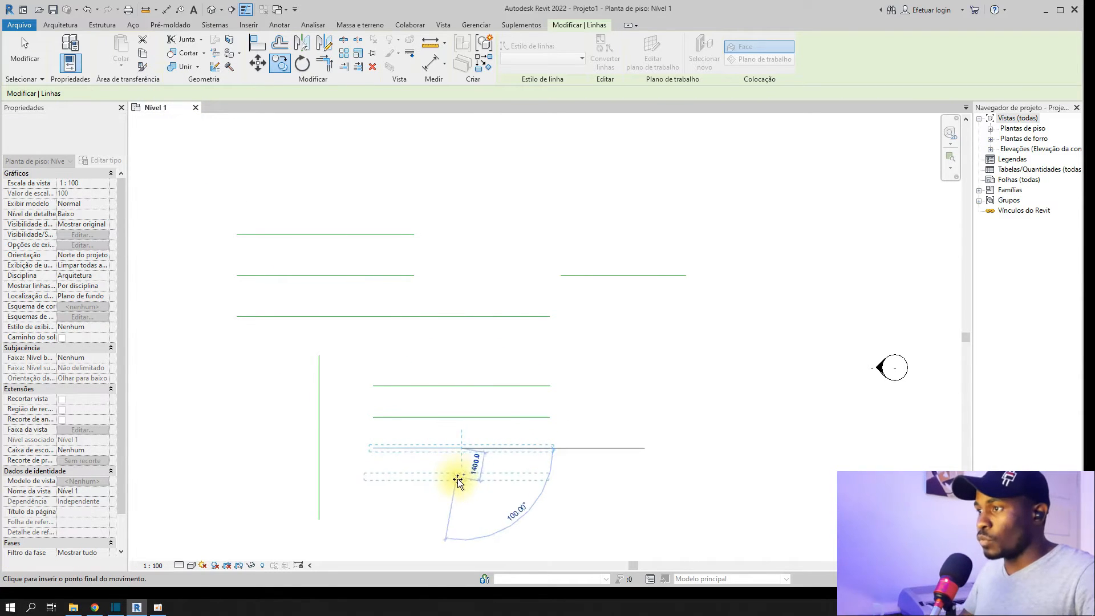
{"action": "left_click", "coordinate": [459, 479]}
{"action": "left_click", "coordinate": [542, 510]}
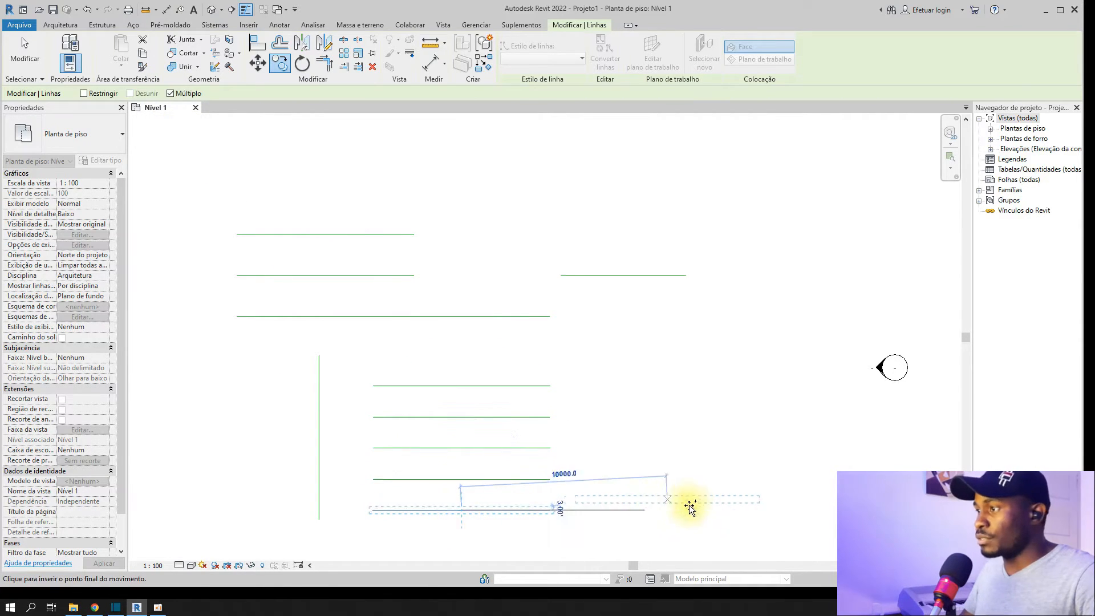
Step: Place five more copies of the line as a second column to the right, working upward, and finish copying
{"action": "left_click", "coordinate": [696, 495]}
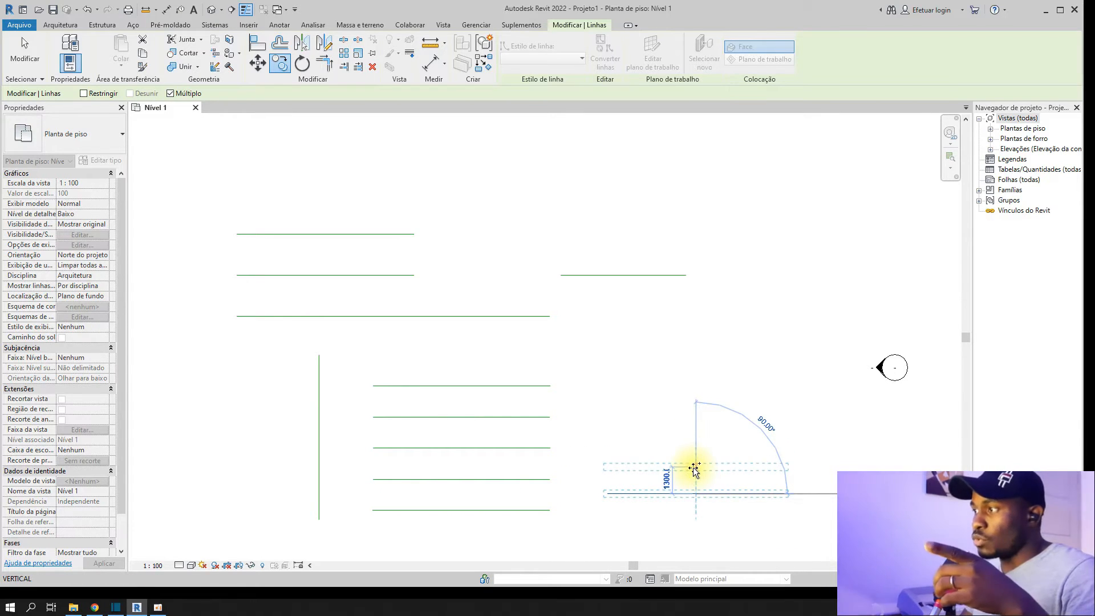
{"action": "left_click", "coordinate": [695, 468]}
{"action": "left_click", "coordinate": [696, 443]}
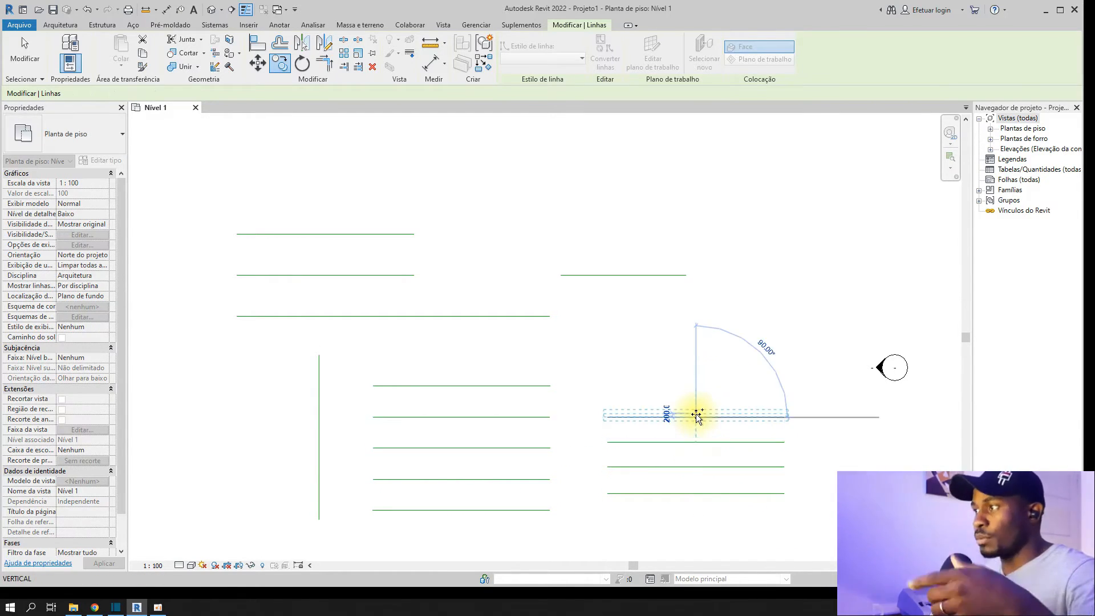
{"action": "left_click", "coordinate": [697, 380]}
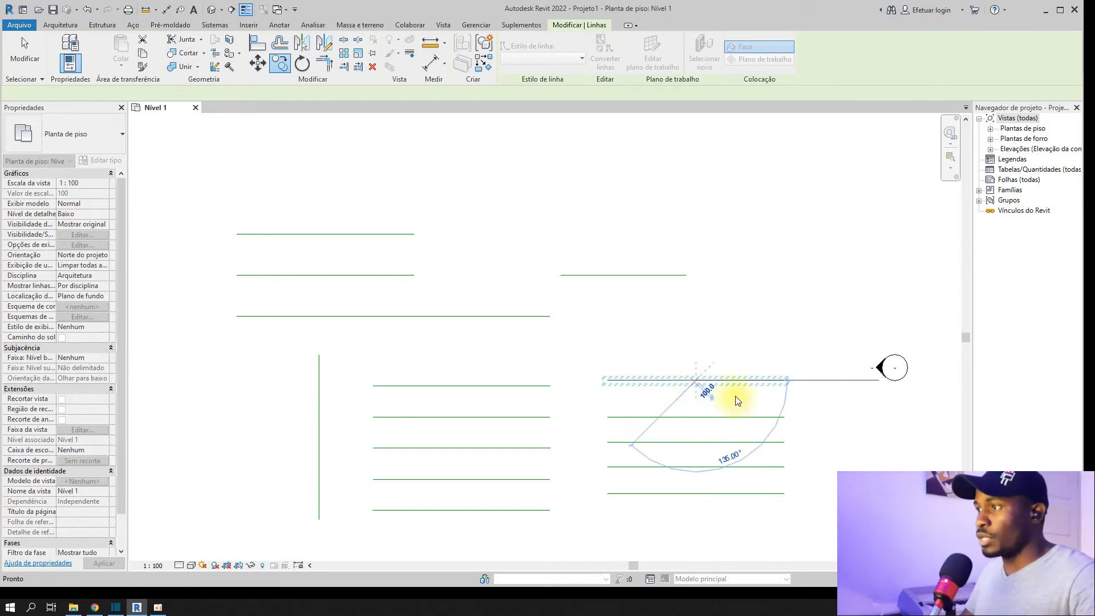
{"action": "key", "text": "Escape"}
{"action": "key", "text": "Escape"}
Step: Delete both columns of copied lines to the right of the vertical line
{"action": "middle_click_drag", "start_coordinate": [623, 382], "coordinate": [595, 359]}
{"action": "scroll", "coordinate": [595, 358], "scroll_direction": "down", "scroll_amount": 1}
{"action": "left_click_drag", "start_coordinate": [636, 342], "coordinate": [423, 484]}
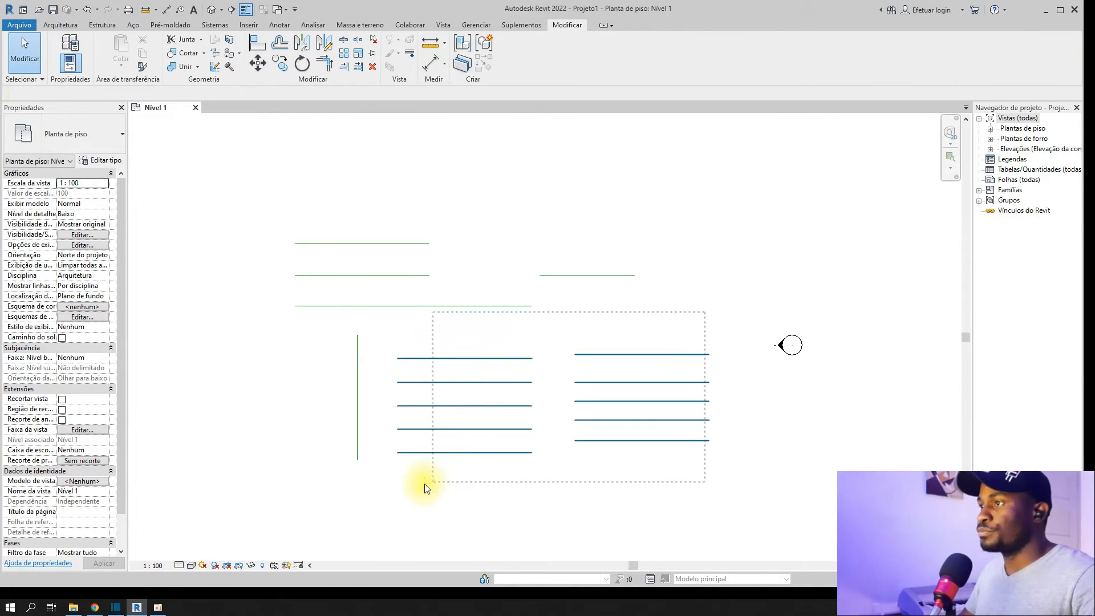
{"action": "key", "text": "Delete"}
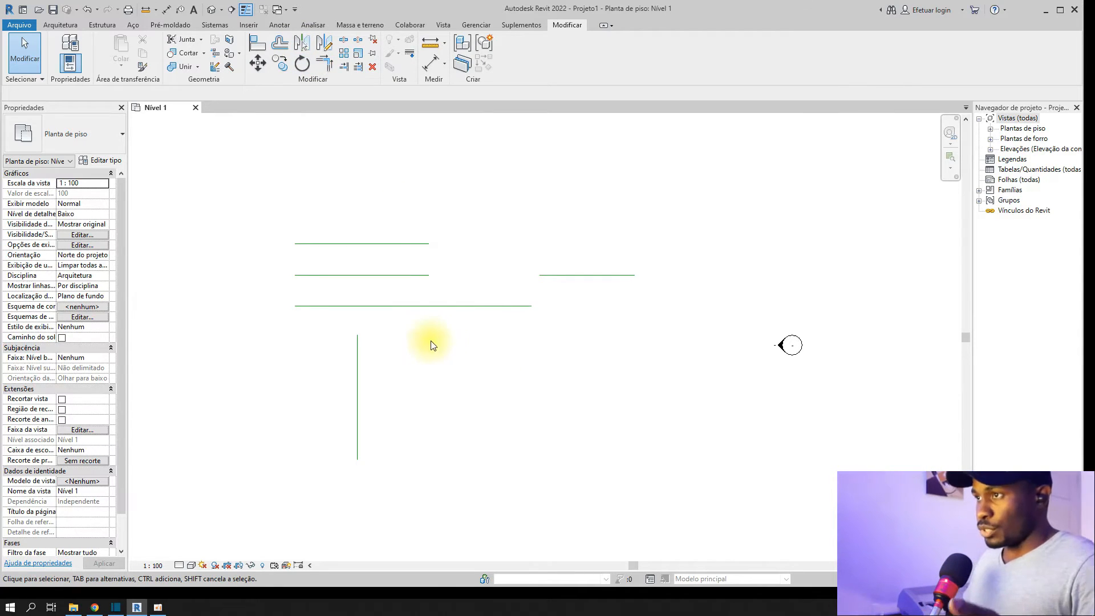
Step: Copy the vertical line about 2600 to the right and finish copying
{"action": "middle_click_drag", "start_coordinate": [412, 392], "coordinate": [421, 378]}
{"action": "left_click", "coordinate": [418, 378]}
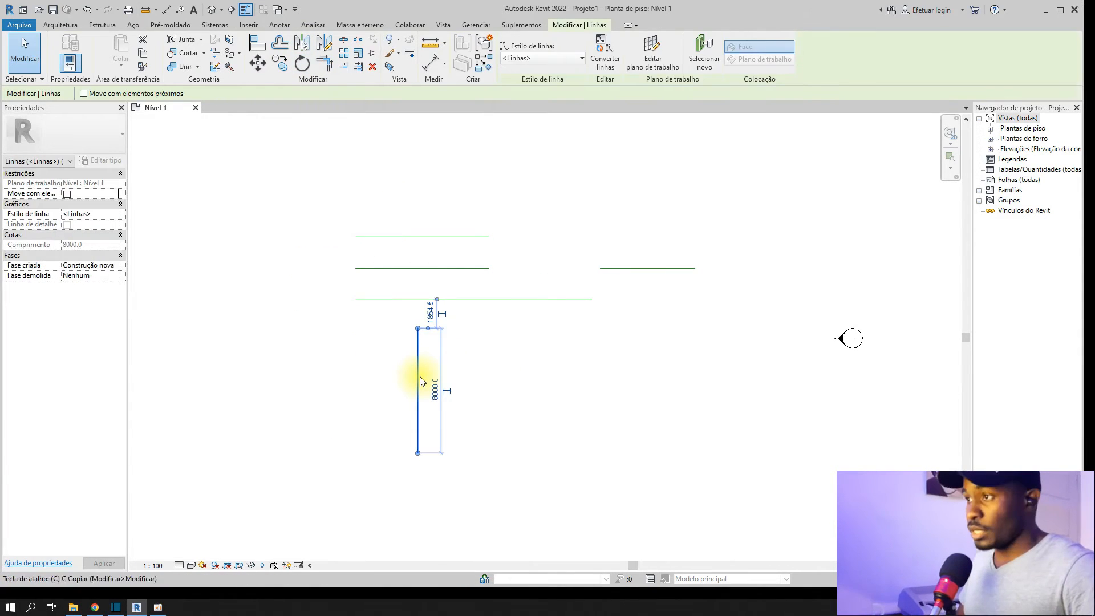
{"action": "key", "text": "c"}
{"action": "key", "text": "o"}
{"action": "left_click", "coordinate": [420, 379]}
{"action": "left_click", "coordinate": [460, 377]}
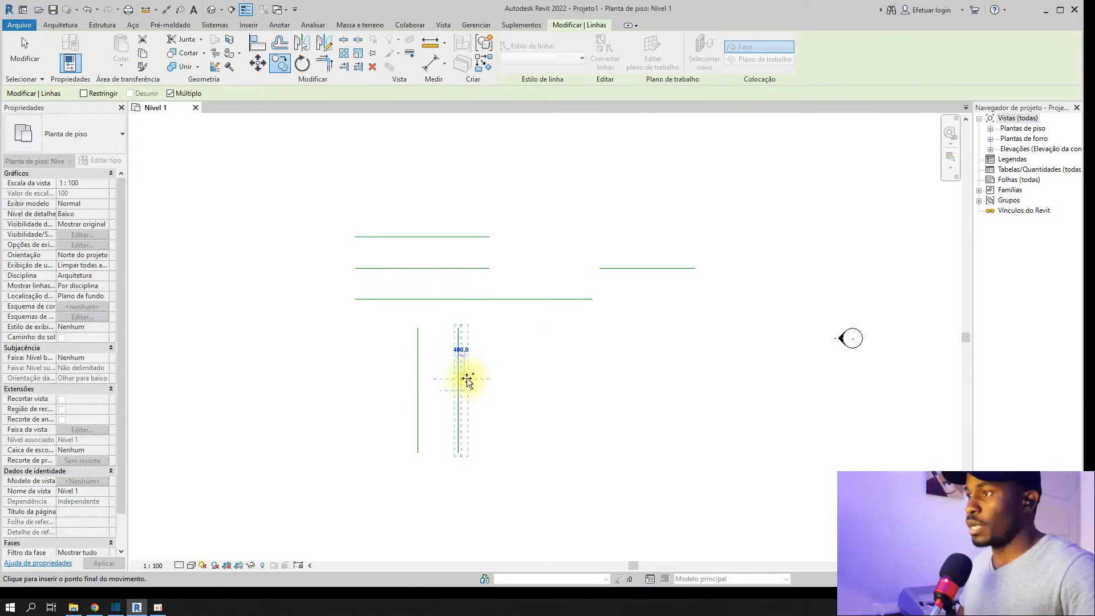
{"action": "key", "text": "Escape"}
{"action": "key", "text": "Escape"}
Step: Mirror a copy of the left vertical line about the right one, and delete the mirrored copy
{"action": "scroll", "coordinate": [454, 375], "scroll_direction": "up", "scroll_amount": 3}
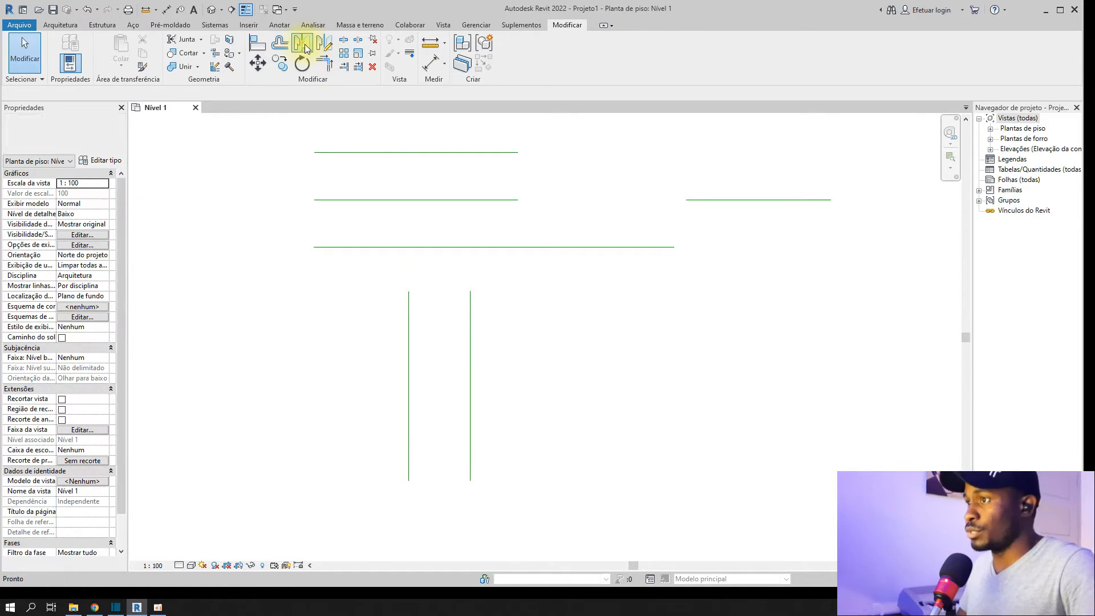
{"action": "left_click", "coordinate": [303, 45]}
{"action": "left_click", "coordinate": [475, 369]}
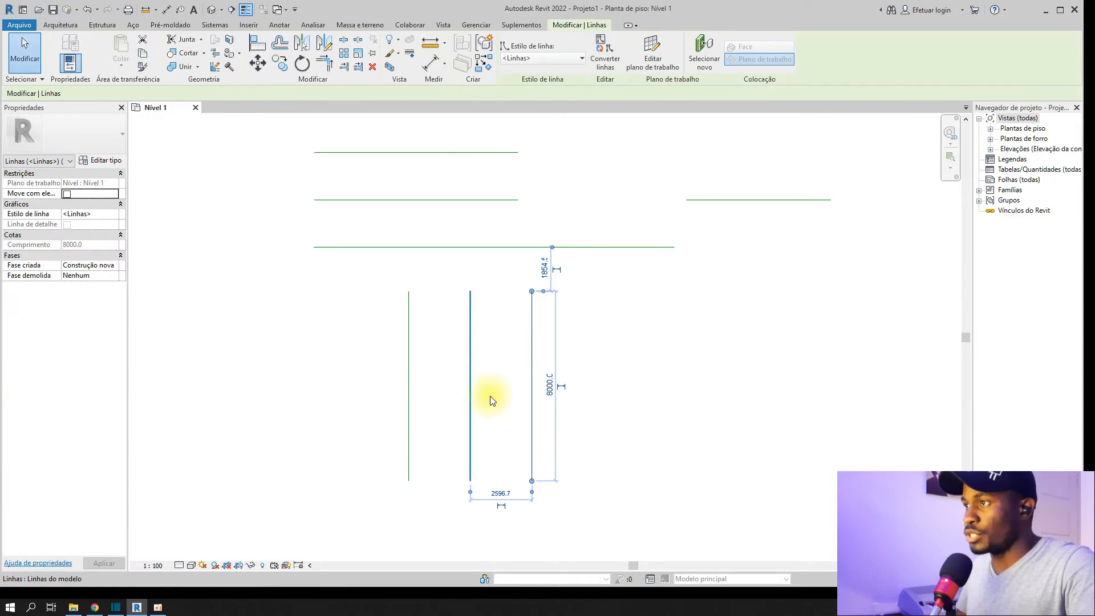
{"action": "key", "text": "Escape"}
{"action": "key", "text": "Escape"}
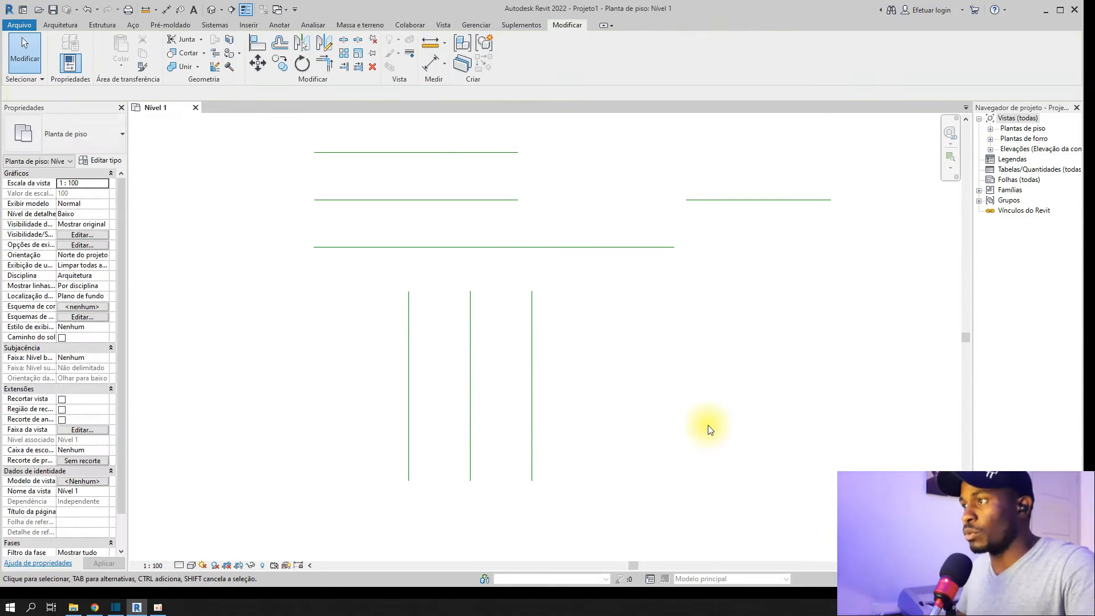
{"action": "left_click", "coordinate": [535, 387]}
{"action": "key", "text": "Delete"}
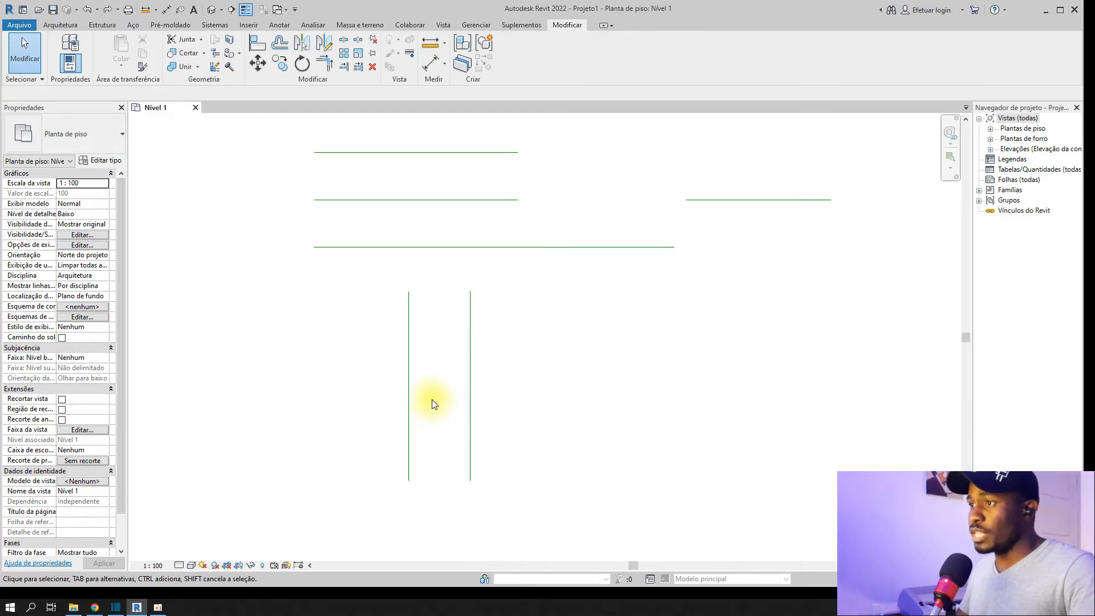
Step: Mirror the left vertical line about the right one with the "Copiar" option off, so the original is not kept
{"action": "left_click", "coordinate": [409, 377]}
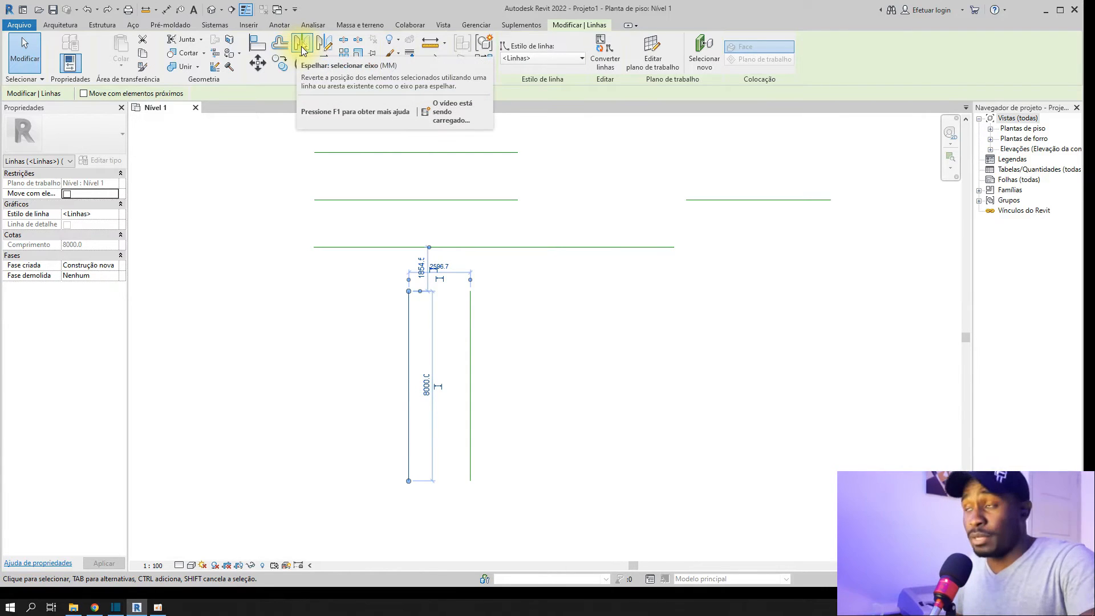
{"action": "left_click", "coordinate": [302, 49]}
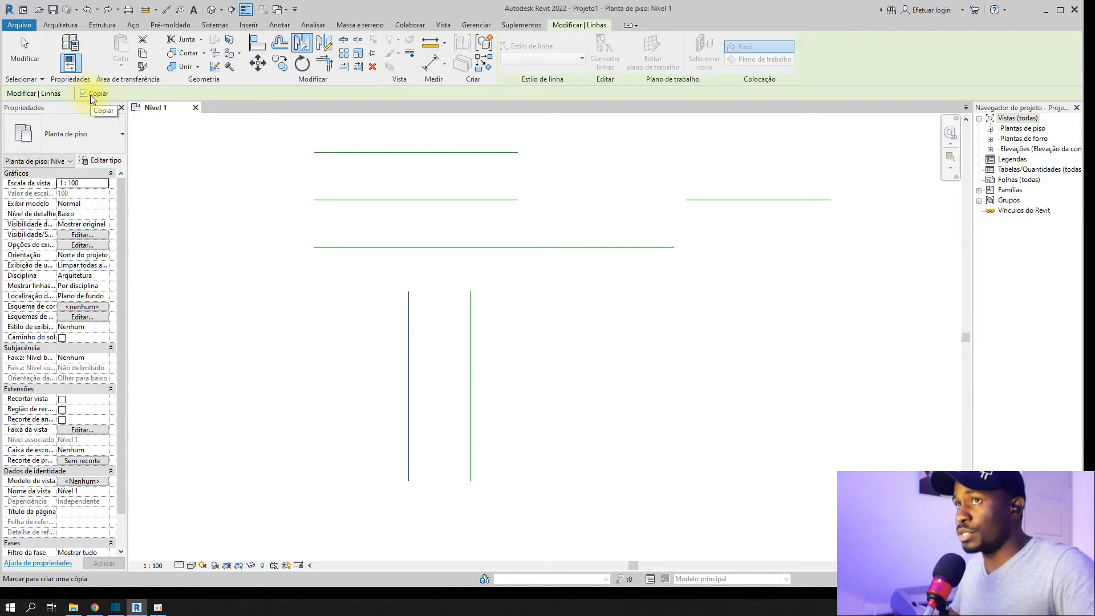
{"action": "left_click", "coordinate": [469, 376]}
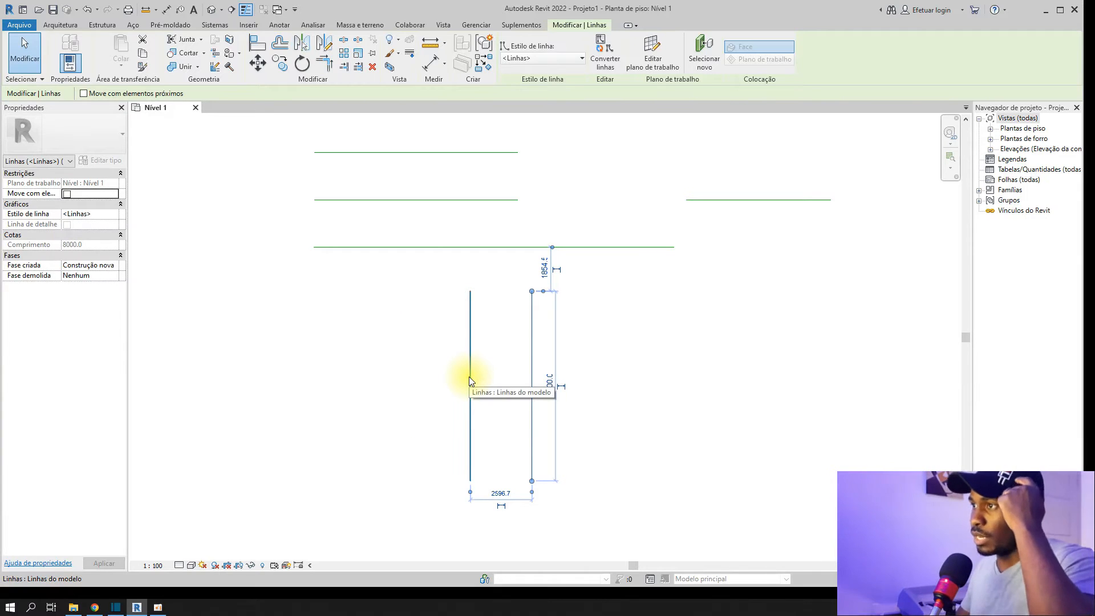
{"action": "left_click", "coordinate": [495, 385]}
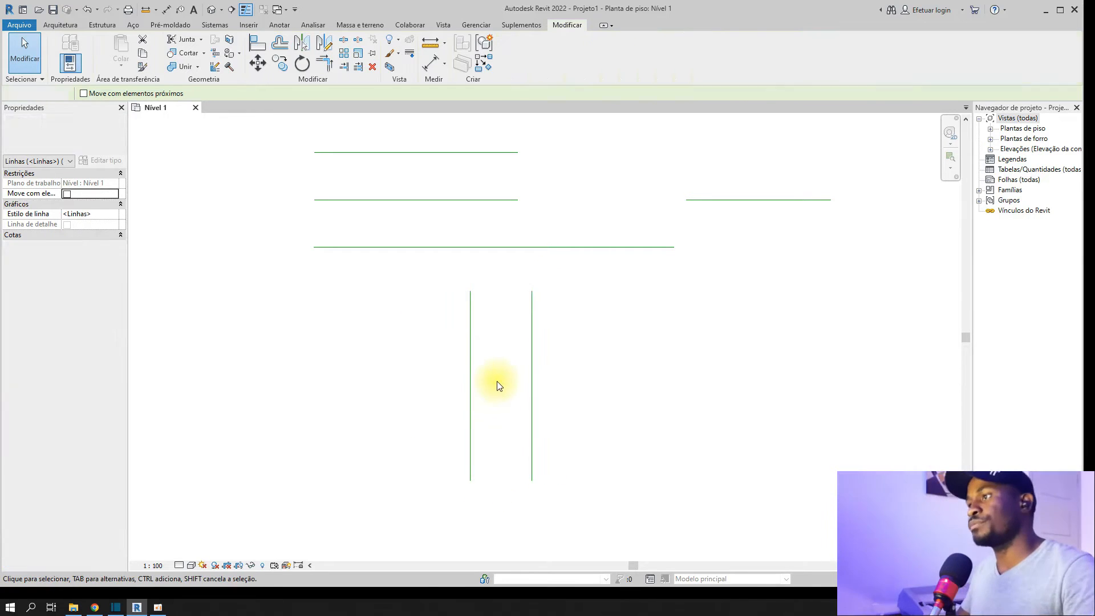
Step: Rotate the right vertical line 45° counterclockwise about its midpoint, starting from a horizontal reference ray
{"action": "scroll", "coordinate": [532, 375], "scroll_direction": "down", "scroll_amount": 1}
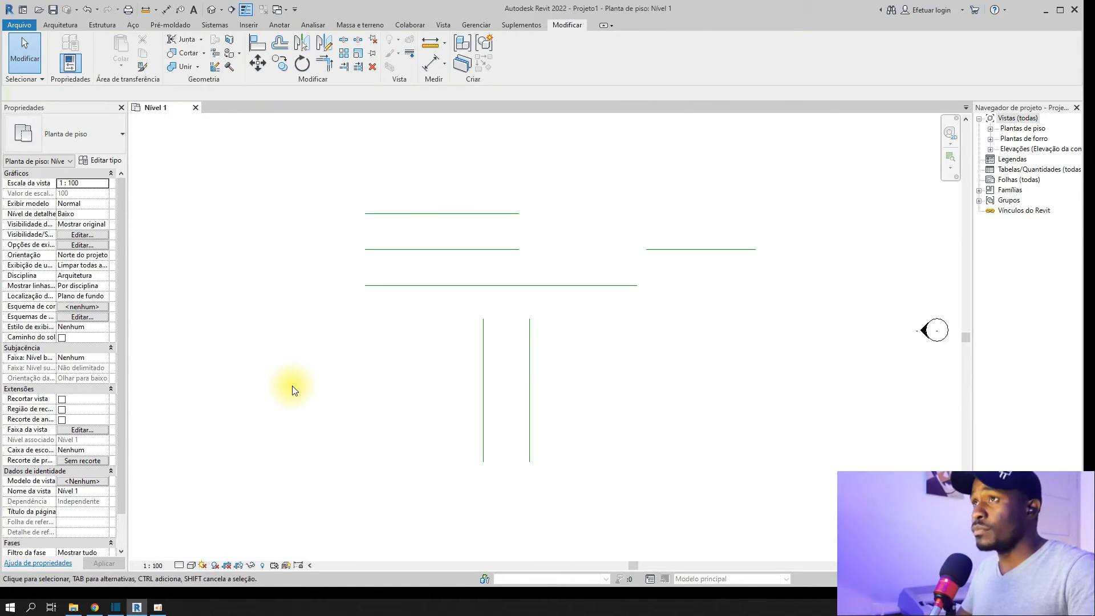
{"action": "left_click", "coordinate": [300, 66]}
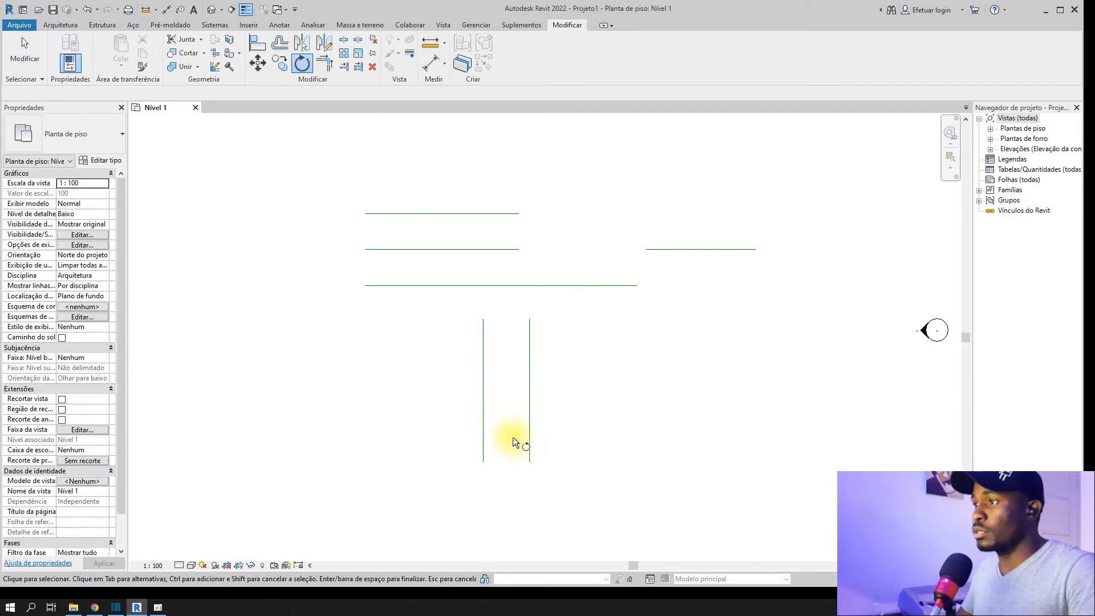
{"action": "middle_click_drag", "start_coordinate": [513, 437], "coordinate": [473, 426]}
{"action": "left_click", "coordinate": [431, 391]}
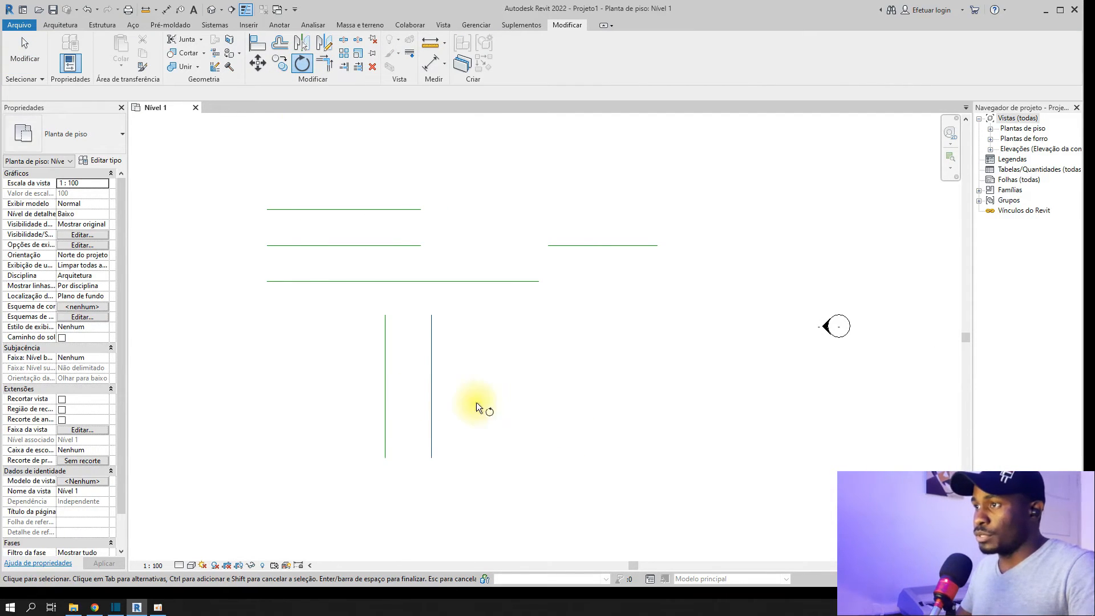
{"action": "middle_click_drag", "start_coordinate": [443, 376], "coordinate": [494, 374]}
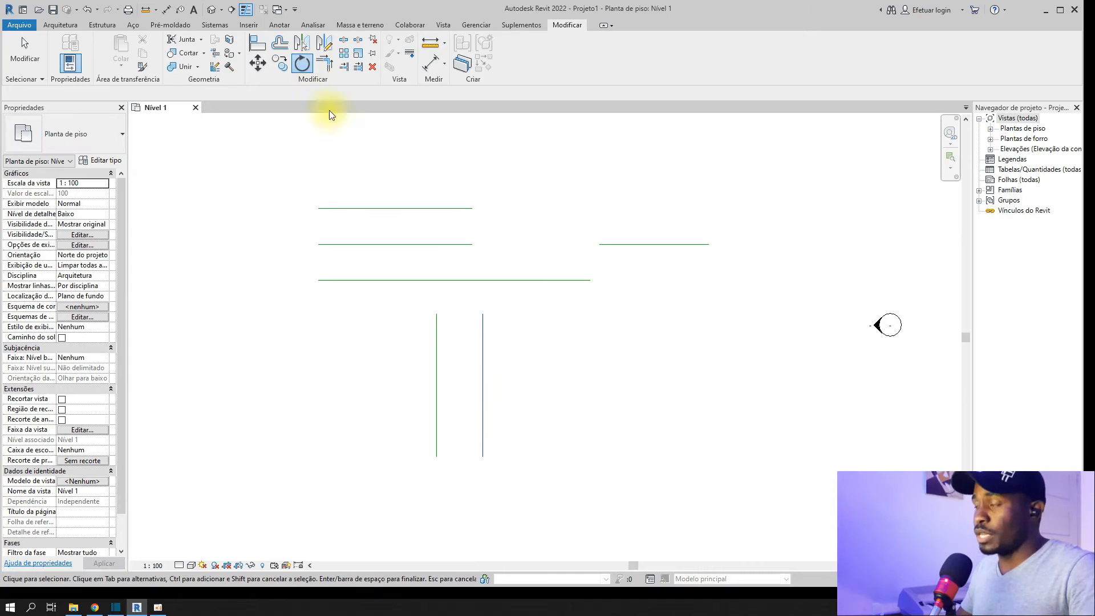
{"action": "key", "text": "Return"}
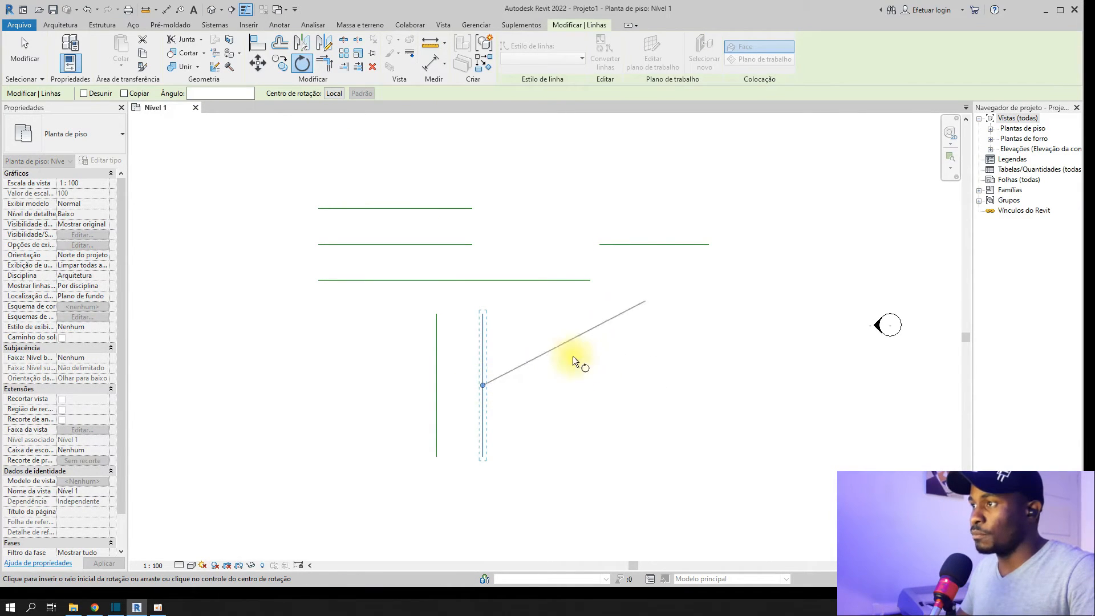
{"action": "left_click", "coordinate": [573, 385]}
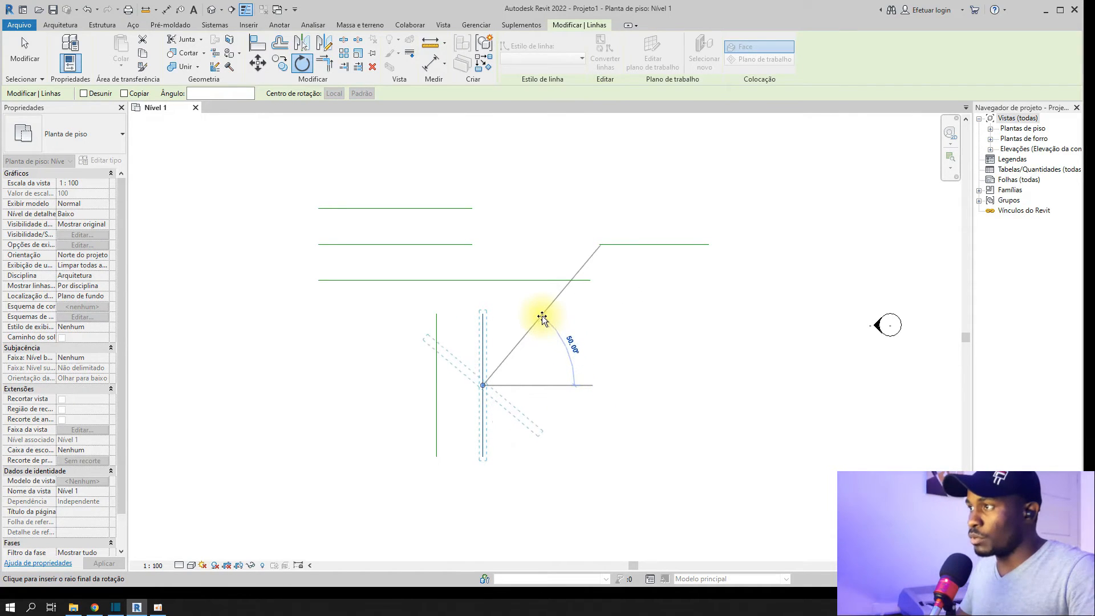
{"action": "left_click", "coordinate": [546, 326]}
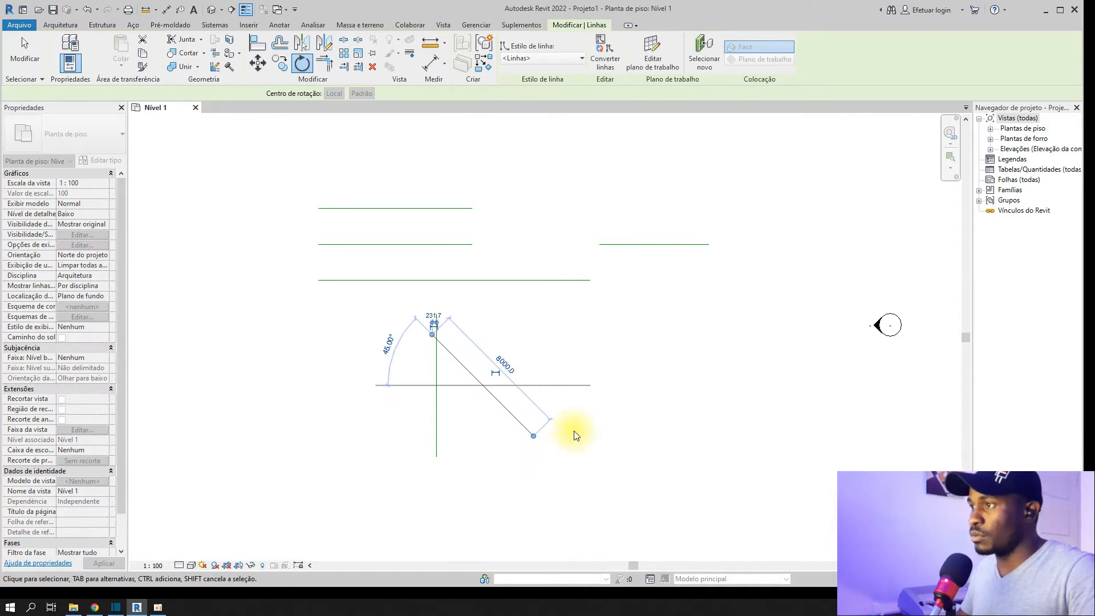
{"action": "key", "text": "Escape"}
Step: Rotate a copy of the diagonal line 45° clockwise about its midpoint to make a vertical line, with the "Copiar" option on
{"action": "scroll", "coordinate": [472, 388], "scroll_direction": "up", "scroll_amount": 2}
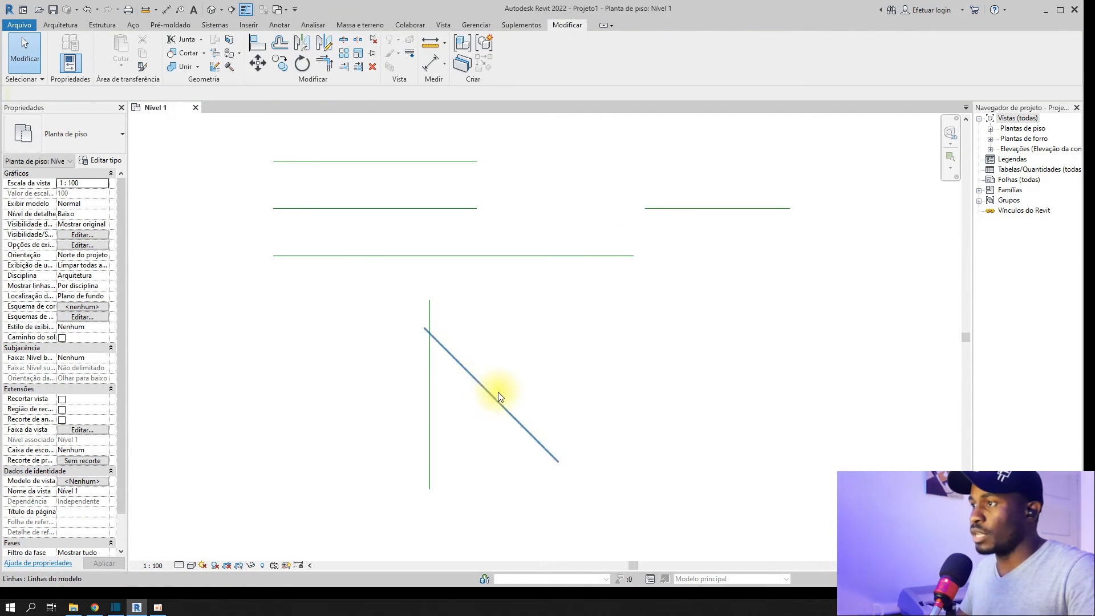
{"action": "left_click", "coordinate": [494, 400]}
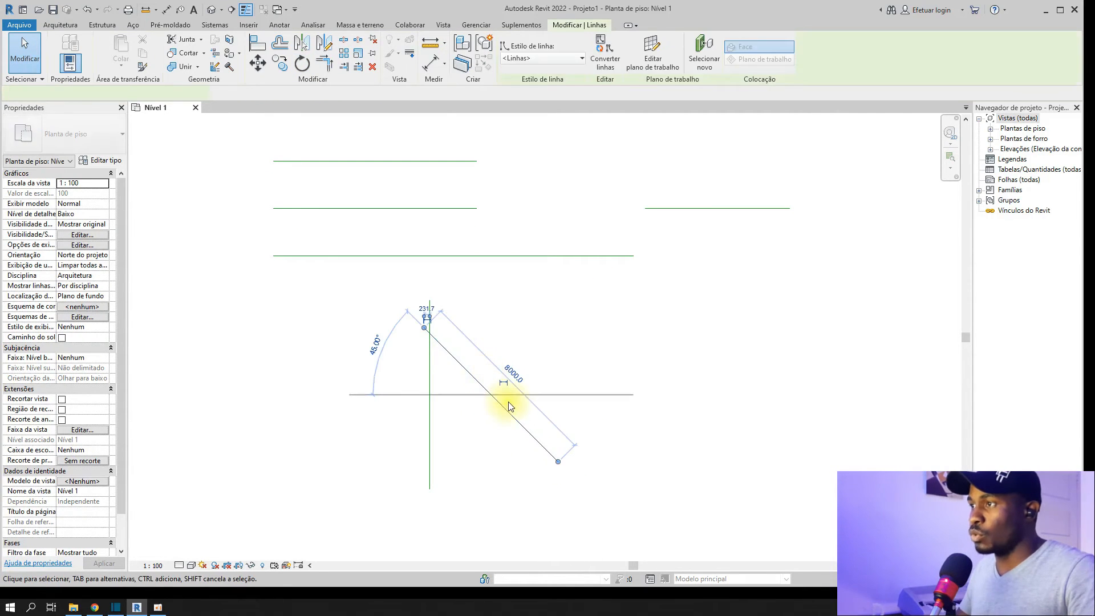
{"action": "left_click", "coordinate": [530, 485]}
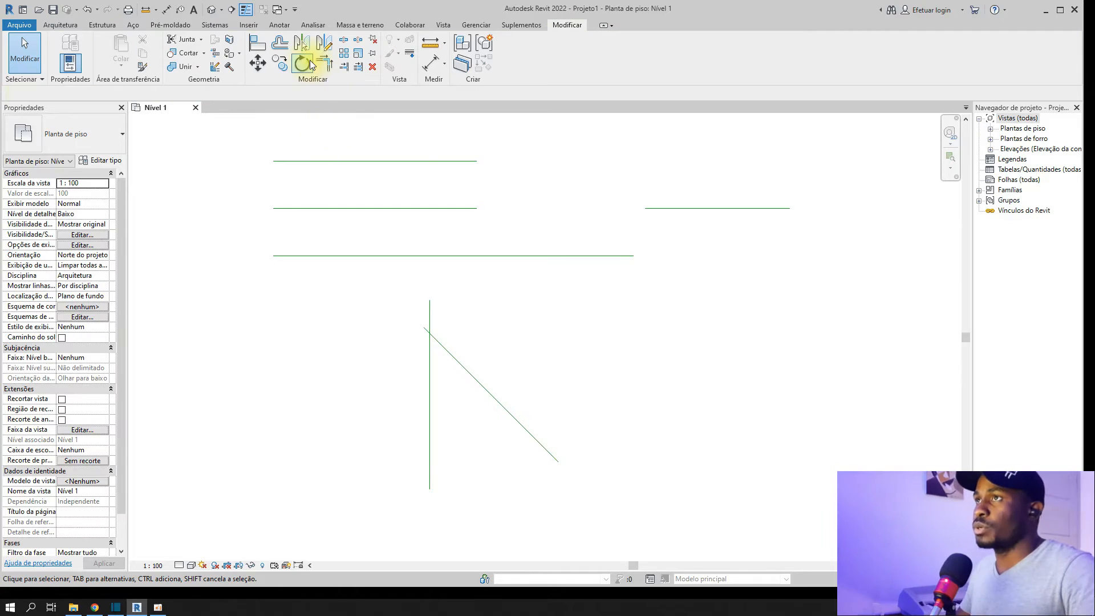
{"action": "key", "text": "r"}
{"action": "key", "text": "o"}
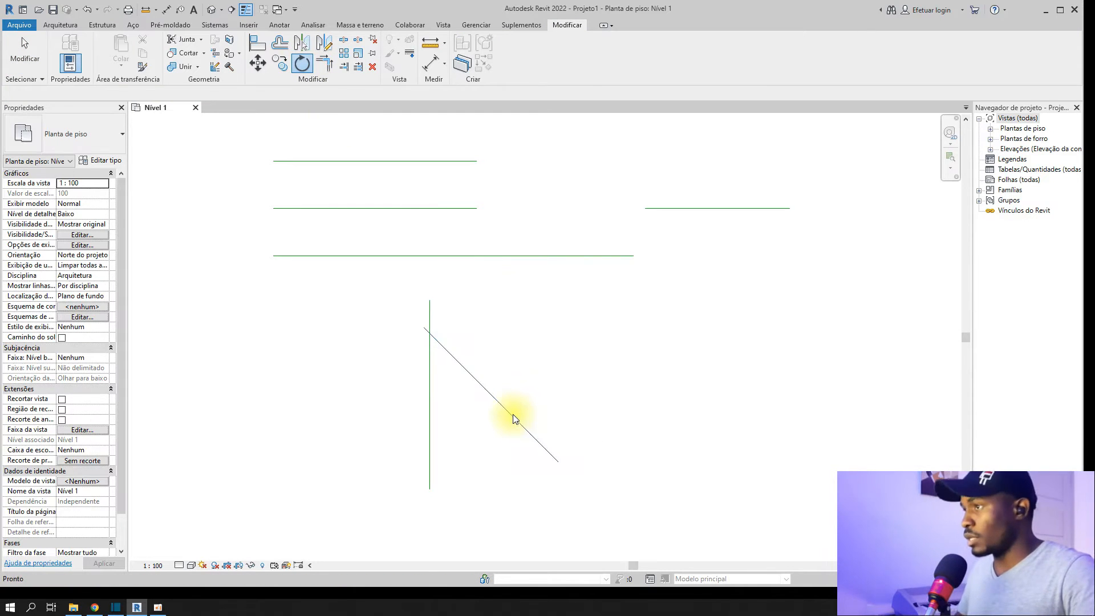
{"action": "left_click", "coordinate": [512, 416]}
{"action": "key", "text": "Return"}
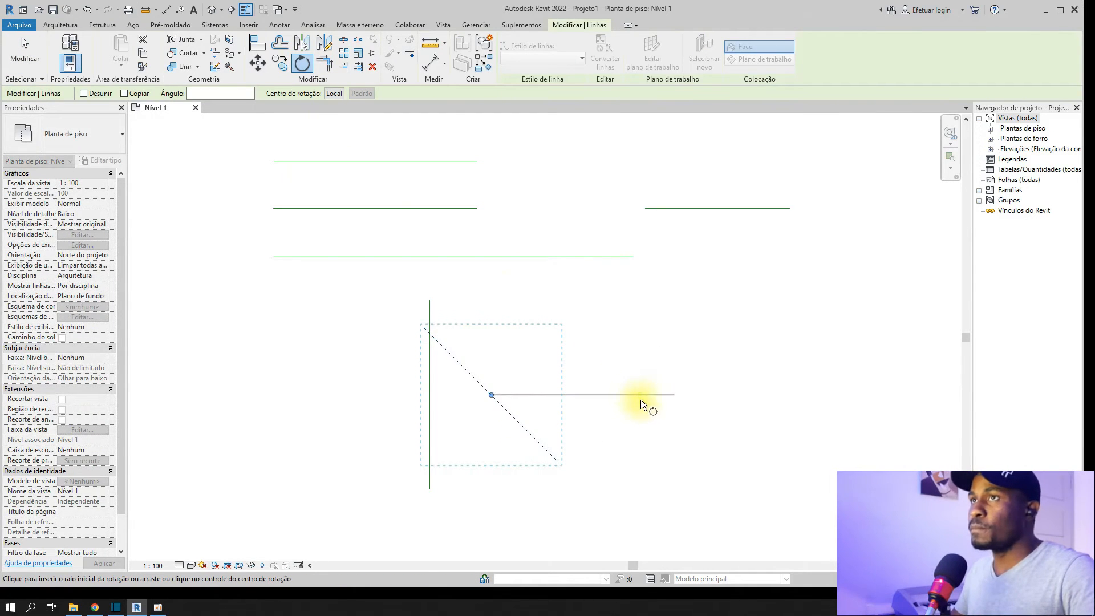
{"action": "left_click", "coordinate": [125, 93]}
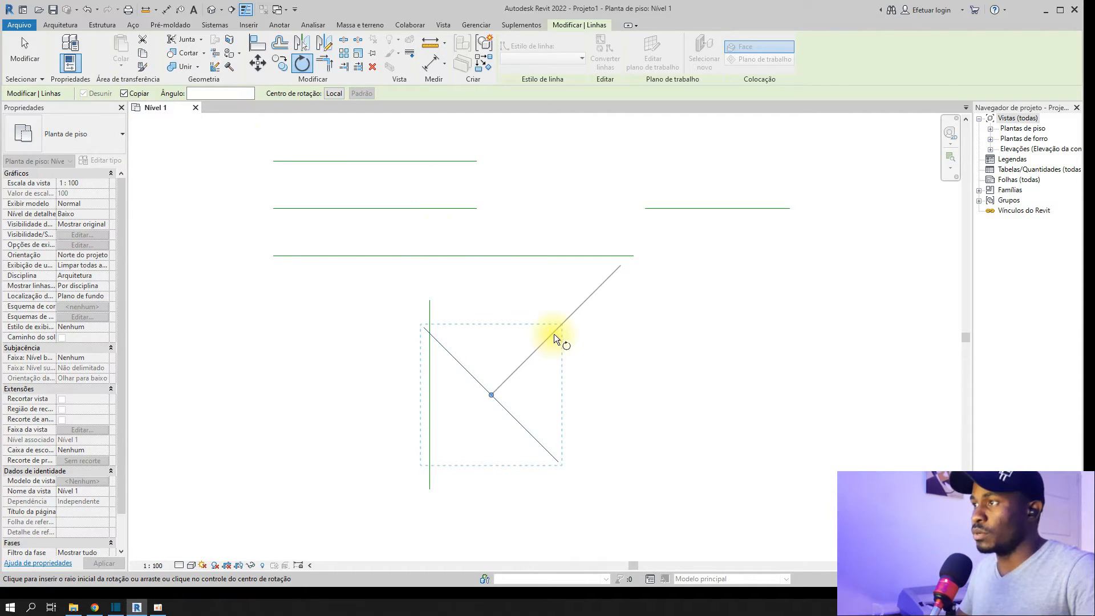
{"action": "left_click", "coordinate": [554, 336]}
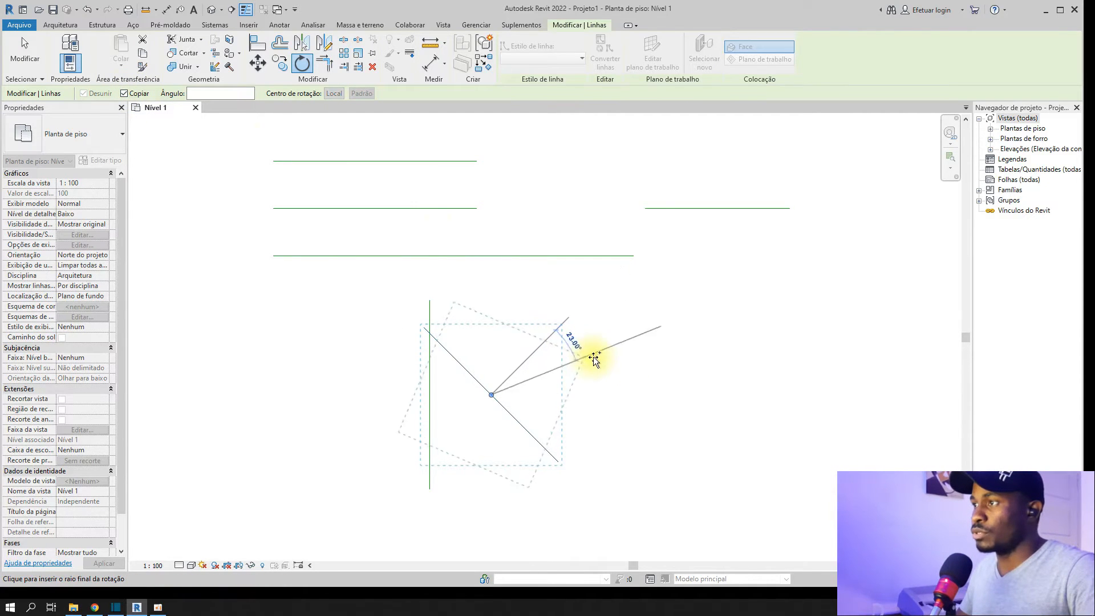
{"action": "left_click", "coordinate": [631, 390]}
{"action": "left_click", "coordinate": [645, 425]}
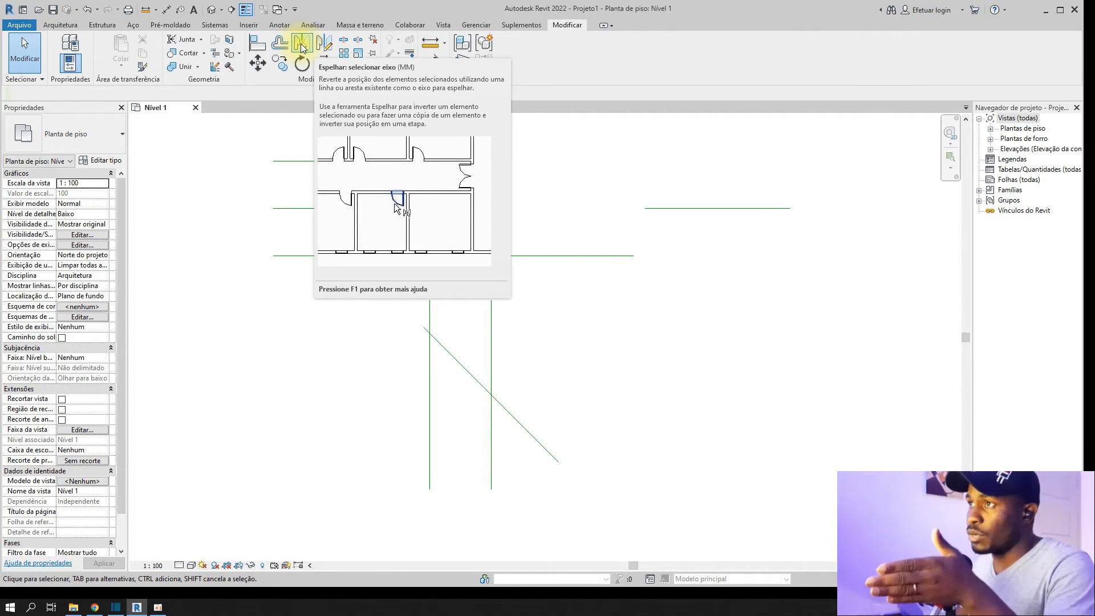
Step: Mirror the leftmost vertical line about a vertical axis drawn to its left, with the "Copiar" option off
{"action": "left_click", "coordinate": [317, 46]}
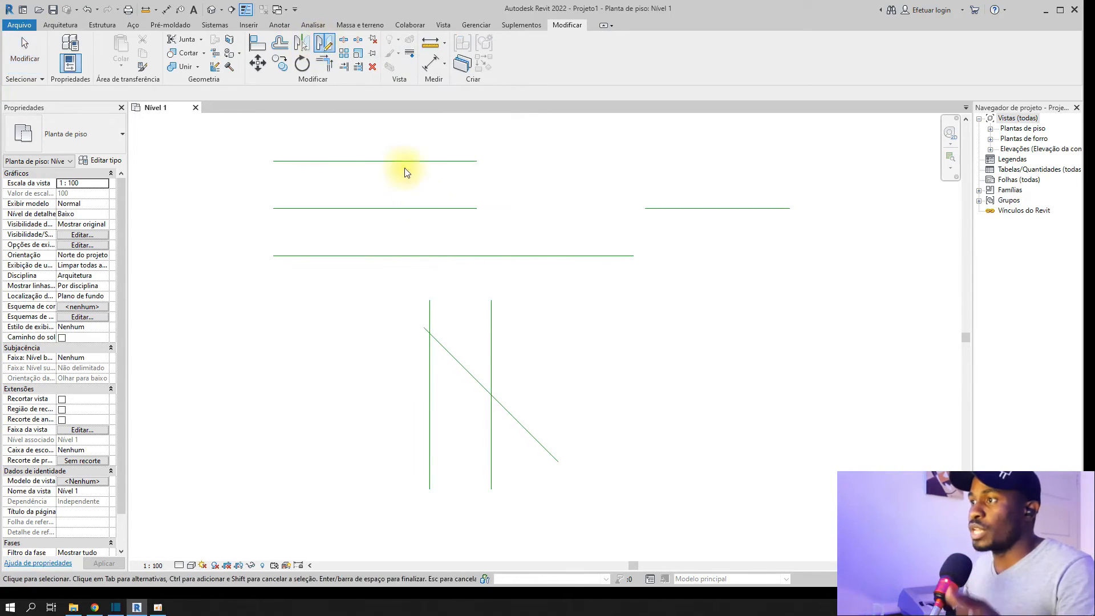
{"action": "middle_click_drag", "start_coordinate": [434, 371], "coordinate": [468, 370]}
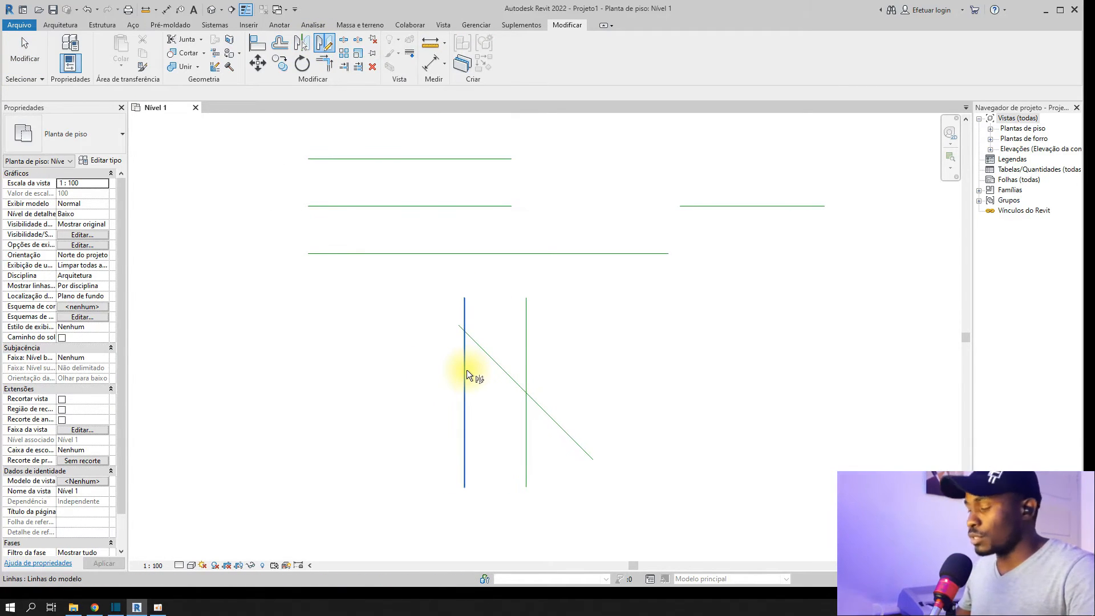
{"action": "left_click", "coordinate": [466, 357]}
{"action": "key", "text": "Return"}
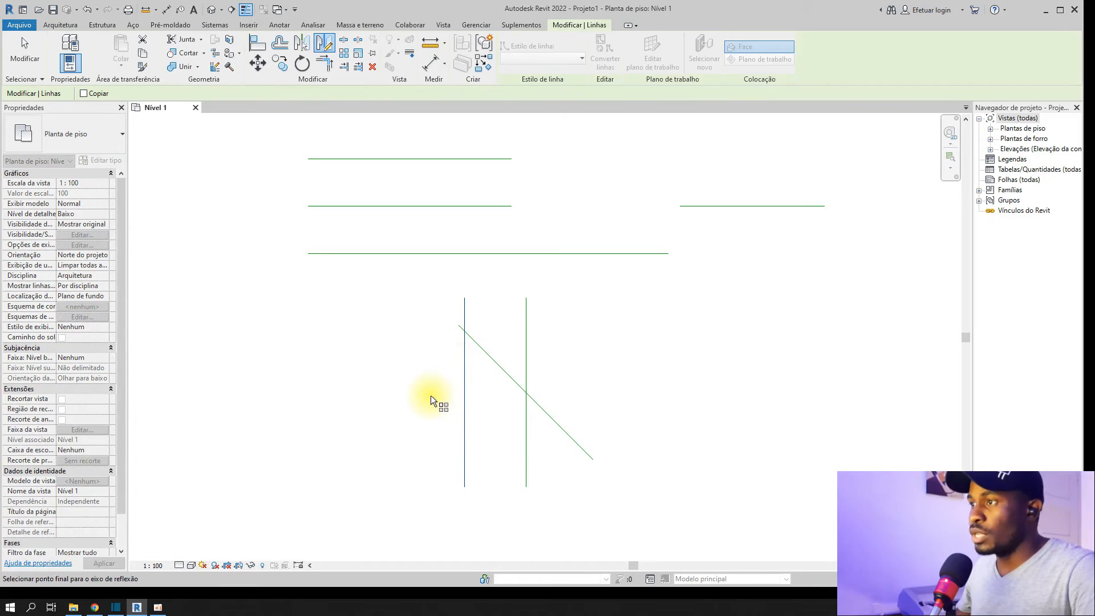
{"action": "left_click", "coordinate": [432, 330]}
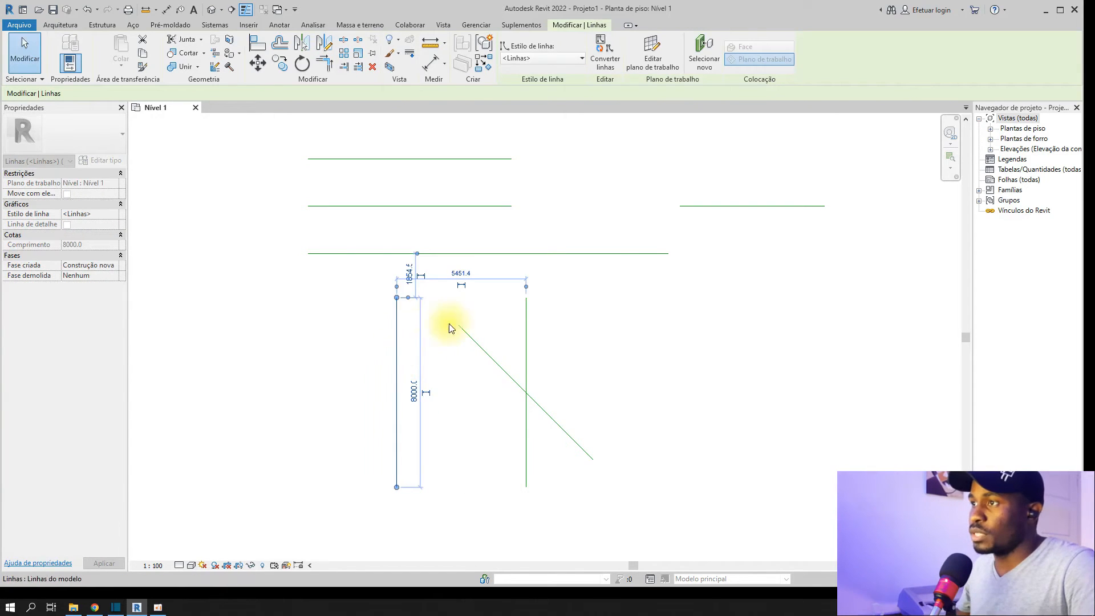
Step: Mirror a copy of the leftmost vertical line about a vertical axis drawn just to its left, with "Copiar" on
{"action": "left_click", "coordinate": [331, 40]}
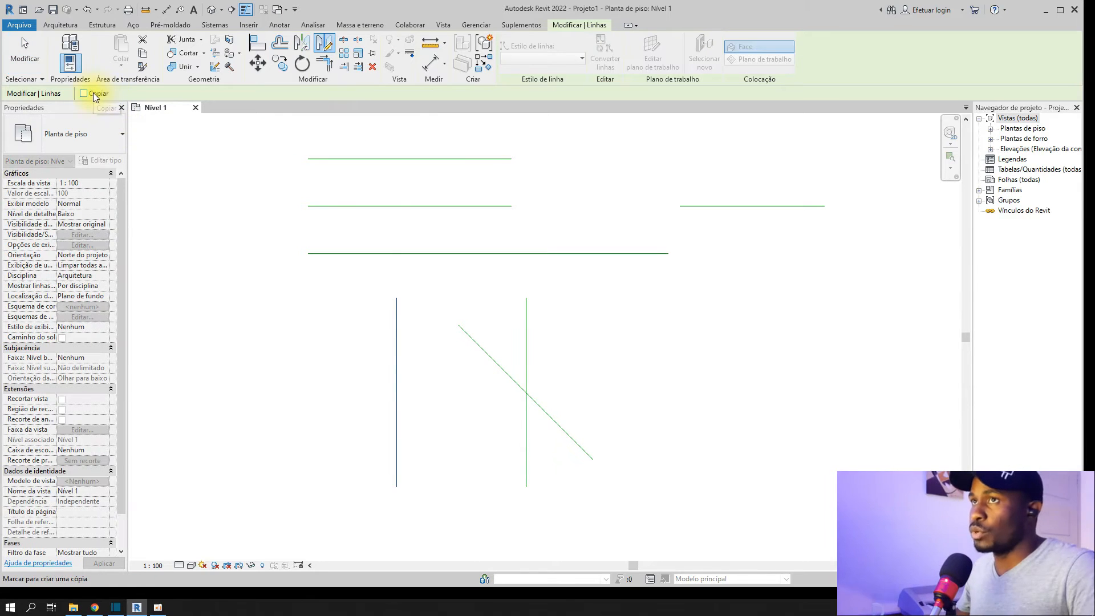
{"action": "left_click", "coordinate": [83, 93]}
{"action": "left_click", "coordinate": [375, 395]}
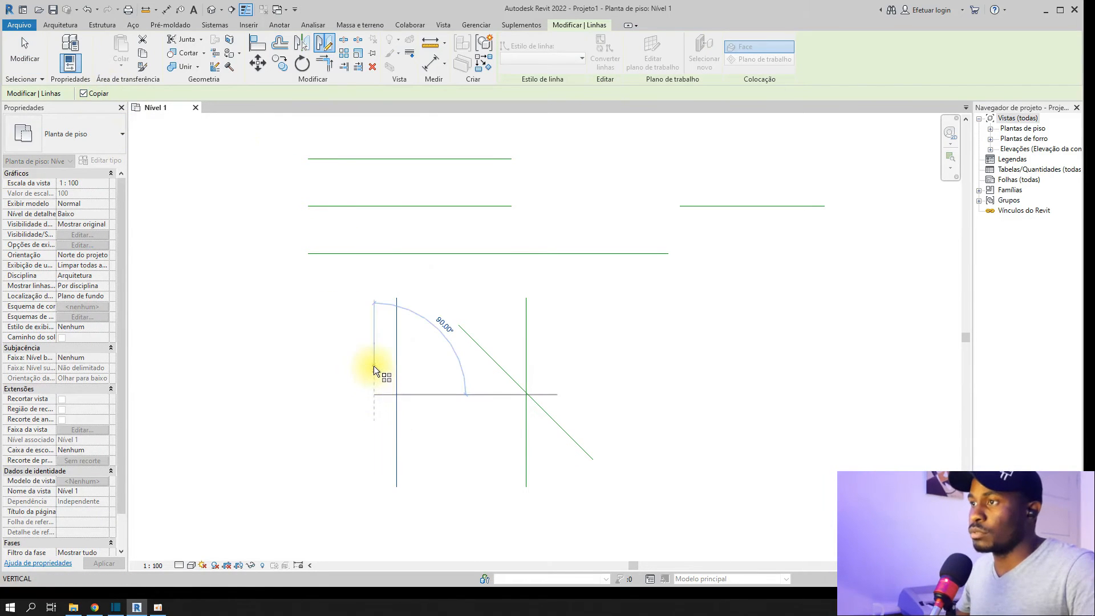
{"action": "left_click", "coordinate": [374, 366]}
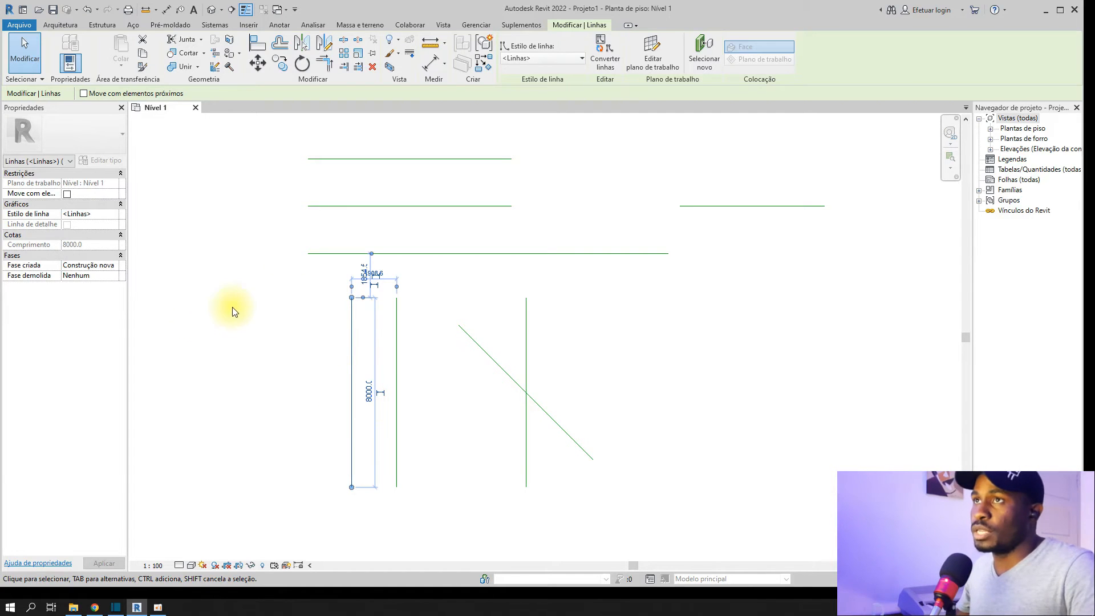
{"action": "left_click", "coordinate": [284, 362]}
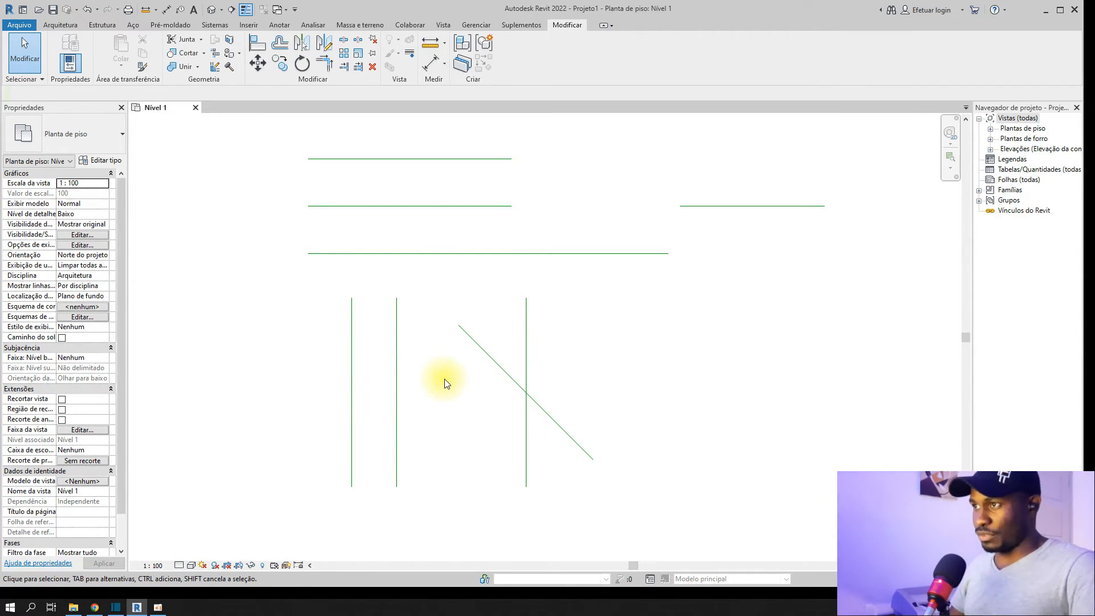
Step: Trim/extend the two leftmost vertical lines to corners with the lower horizontal line, keeping the horizontal part between them
{"action": "middle_click_drag", "start_coordinate": [444, 379], "coordinate": [478, 382]}
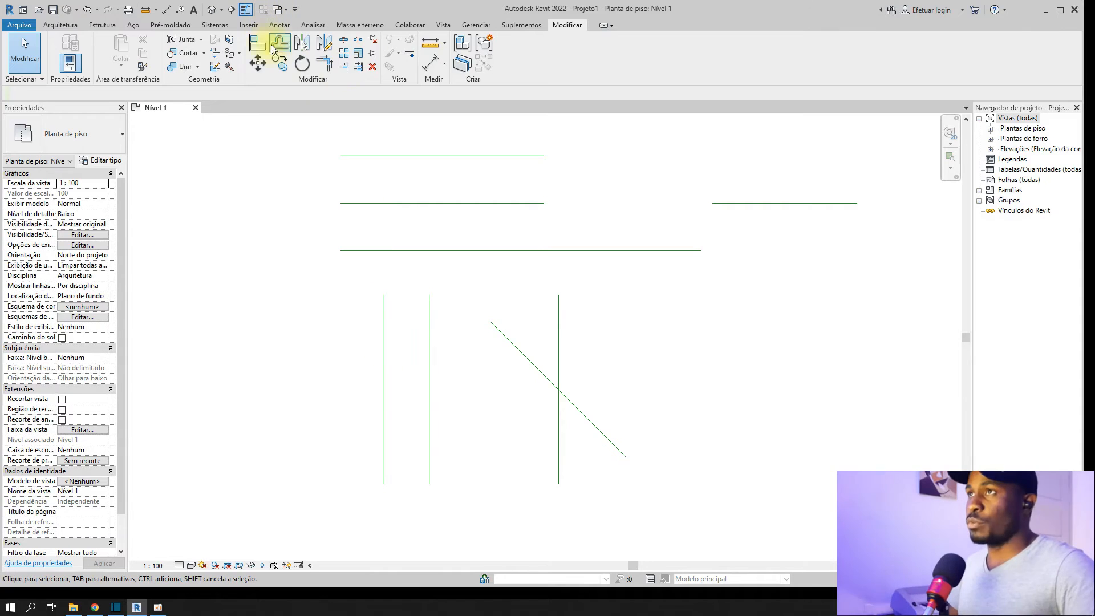
{"action": "left_click", "coordinate": [326, 66]}
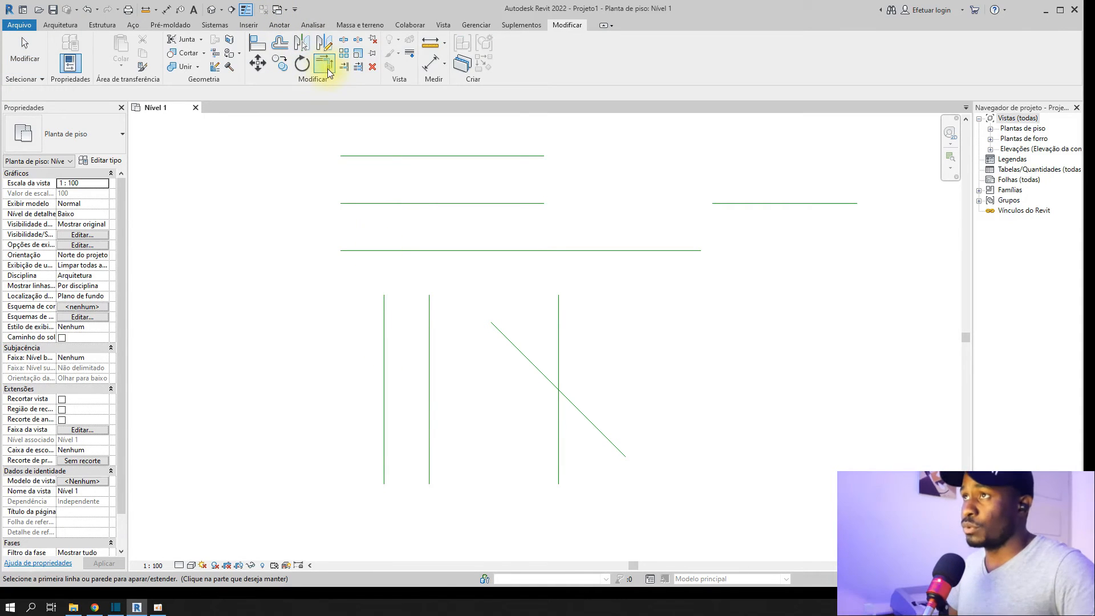
{"action": "left_click", "coordinate": [384, 377]}
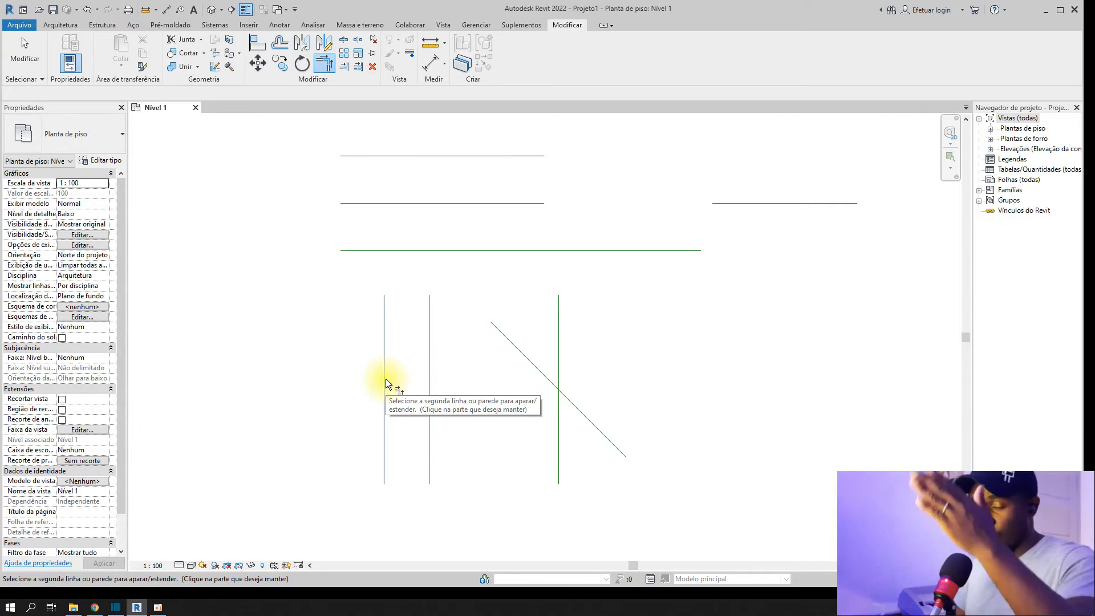
{"action": "left_click", "coordinate": [477, 250]}
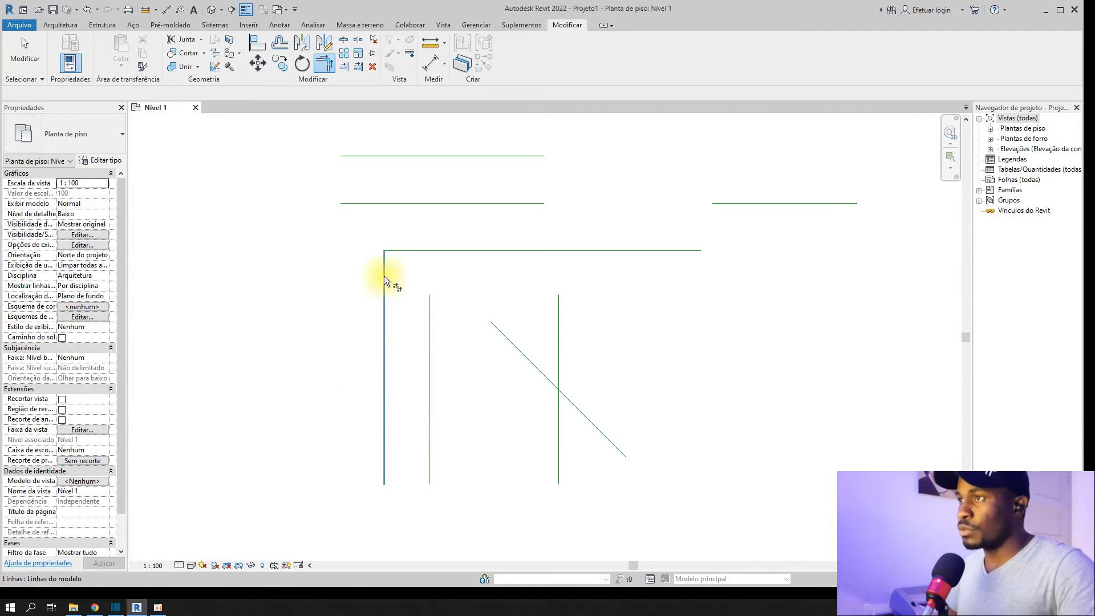
{"action": "left_click", "coordinate": [431, 337]}
{"action": "left_click", "coordinate": [409, 251]}
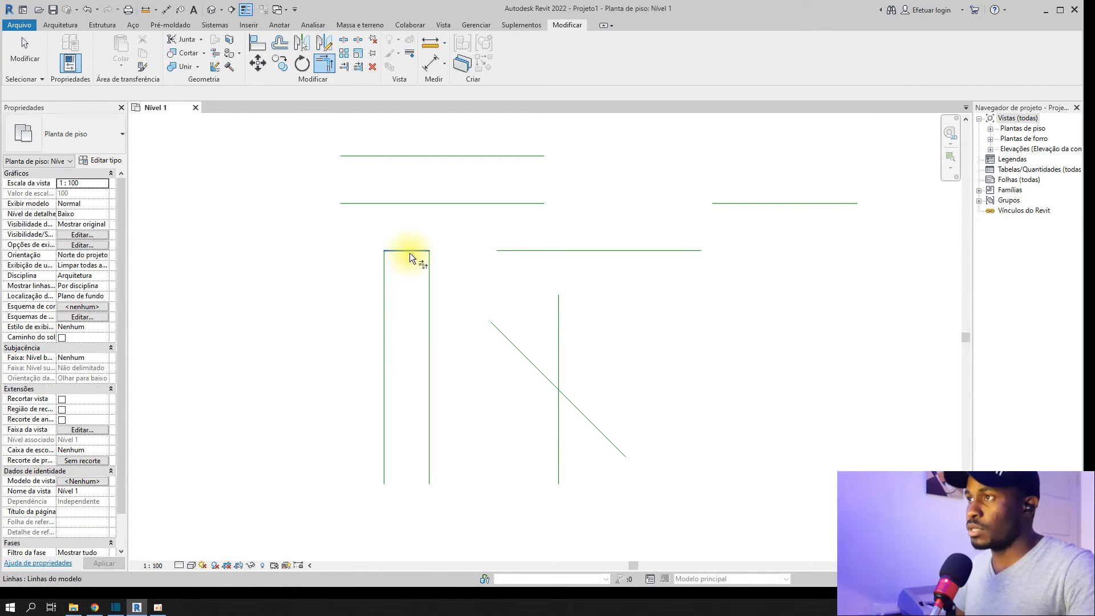
Step: Trim/extend the second vertical line to a corner with the middle horizontal line, and the leftmost vertical with the top horizontal line
{"action": "left_click", "coordinate": [432, 283]}
{"action": "left_click", "coordinate": [412, 204]}
{"action": "middle_click_drag", "start_coordinate": [456, 300], "coordinate": [454, 350]}
{"action": "left_click", "coordinate": [386, 326]}
{"action": "left_click", "coordinate": [428, 208]}
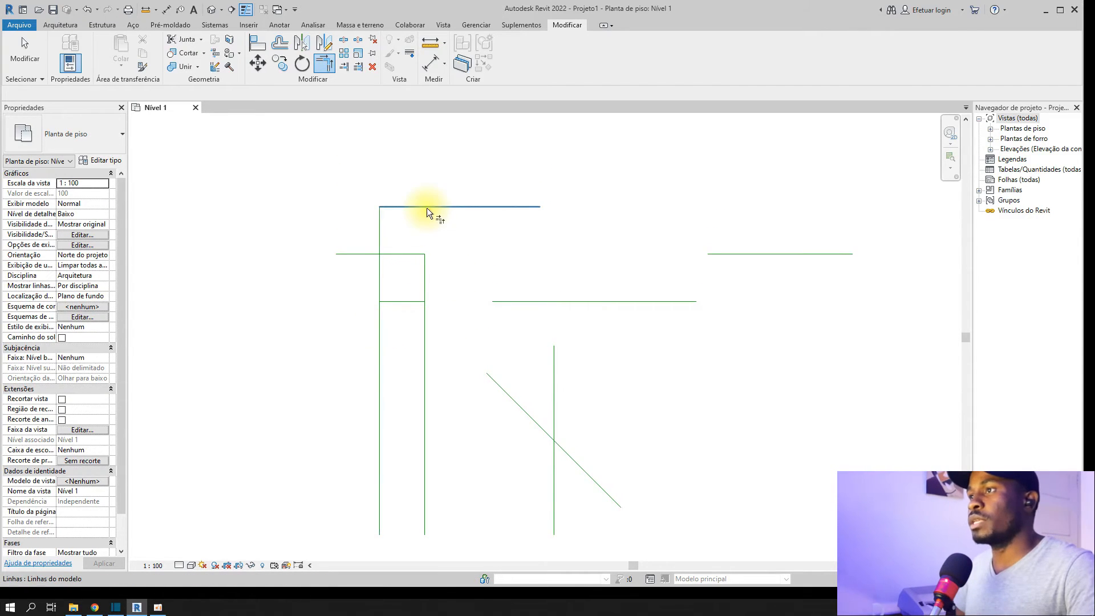
Step: Trim both left vertical lines back to corners with the short horizontal segment between them
{"action": "middle_click_drag", "start_coordinate": [444, 355], "coordinate": [448, 331]}
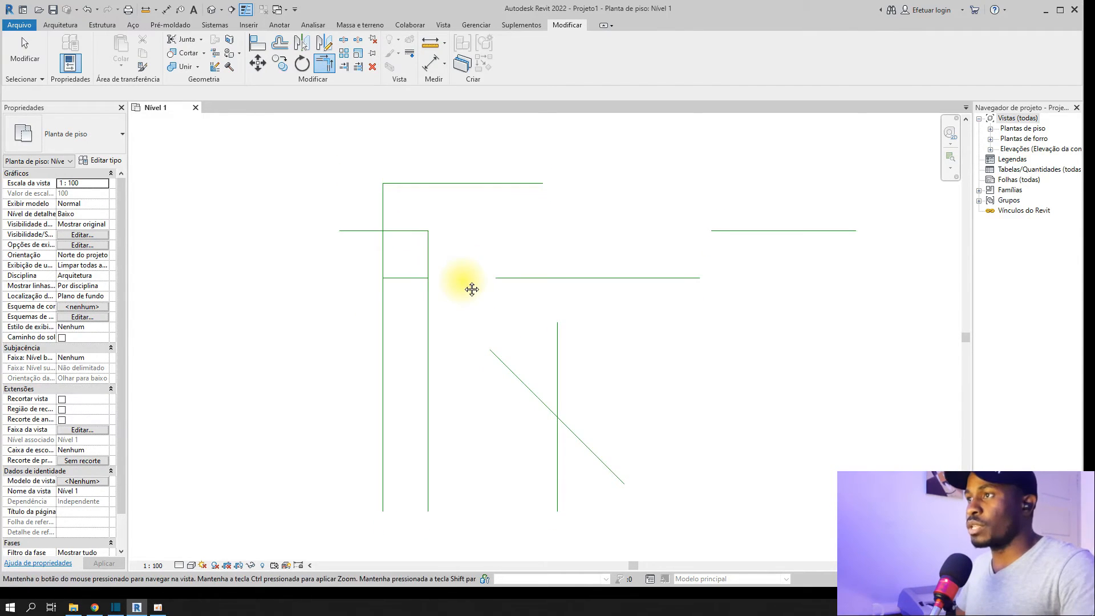
{"action": "left_click", "coordinate": [399, 279]}
{"action": "left_click", "coordinate": [385, 297]}
{"action": "left_click", "coordinate": [416, 279]}
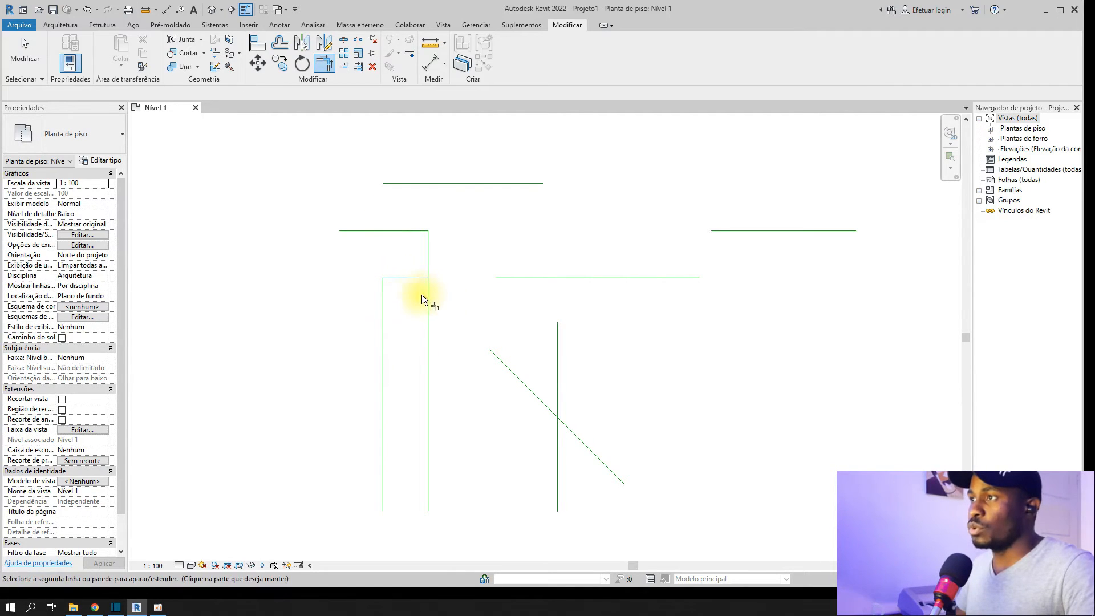
{"action": "left_click", "coordinate": [427, 301]}
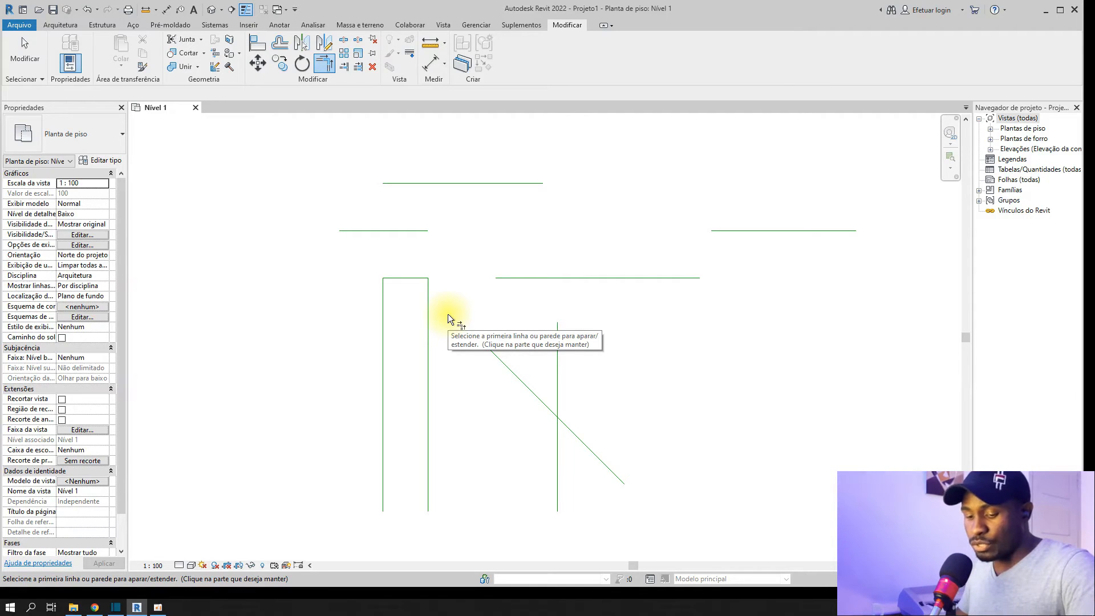
Step: Trim/extend the leftmost and right vertical lines to the top horizontal line, and the second vertical and diagonal lines to the lower horizontal line
{"action": "left_click", "coordinate": [412, 184]}
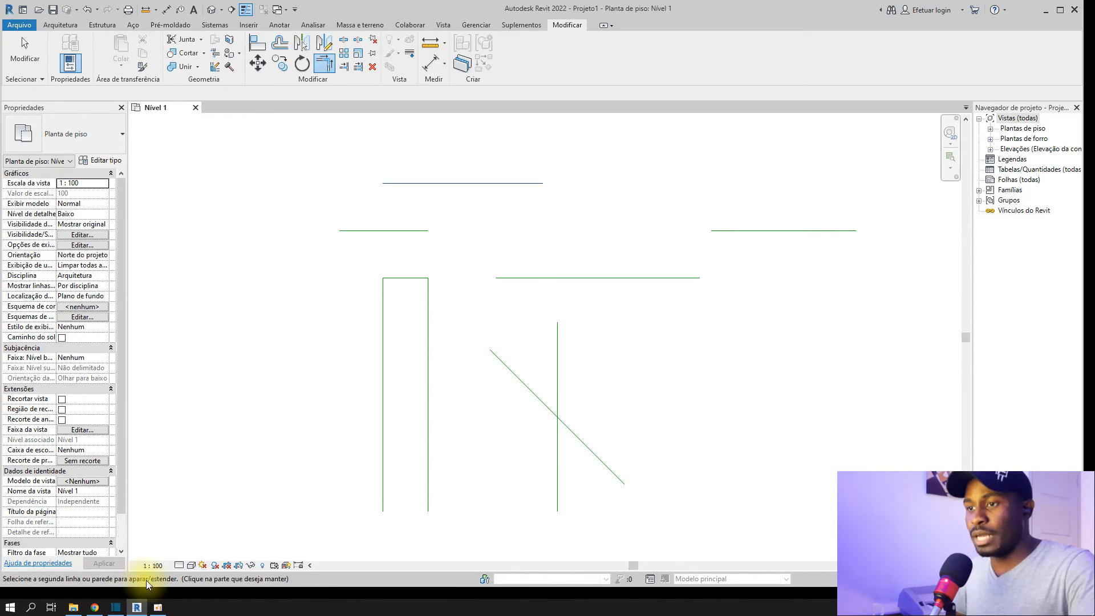
{"action": "left_click", "coordinate": [381, 305]}
{"action": "left_click", "coordinate": [426, 303]}
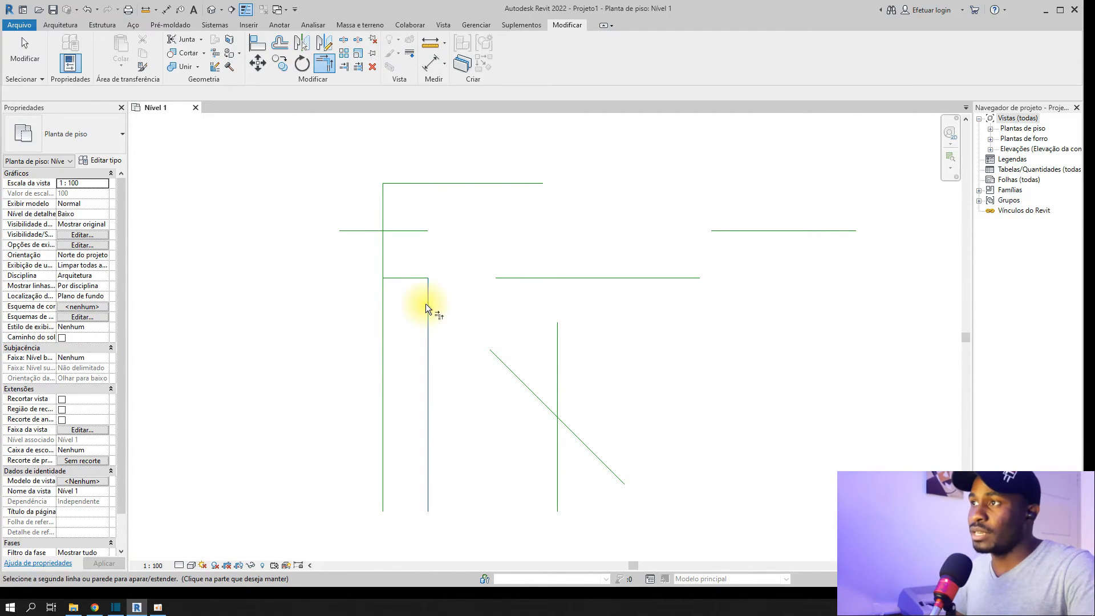
{"action": "left_click", "coordinate": [561, 280]}
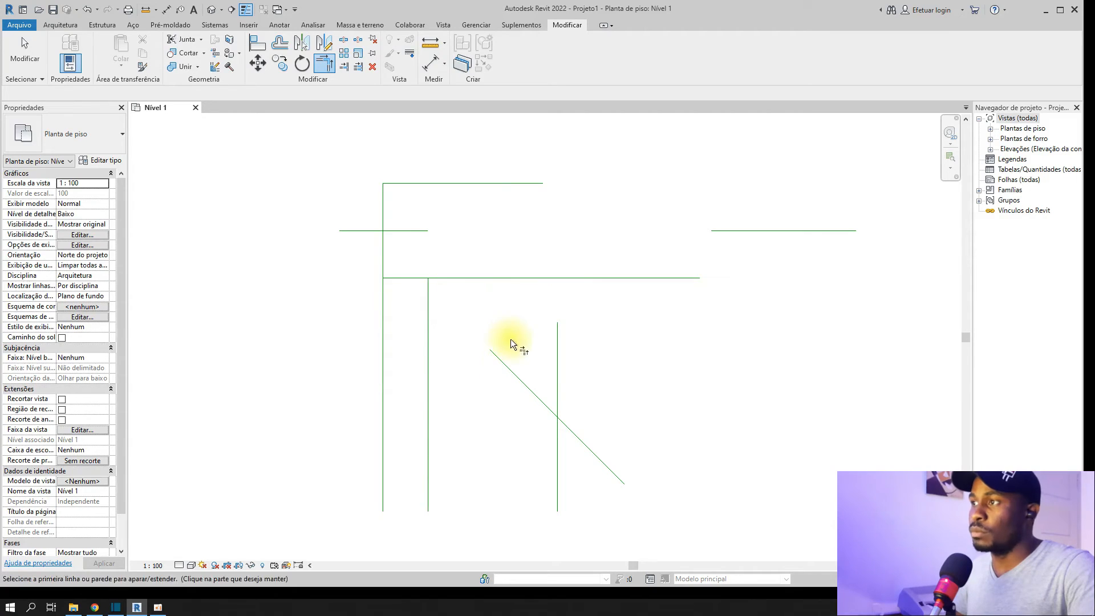
{"action": "left_click", "coordinate": [472, 279]}
{"action": "left_click", "coordinate": [497, 359]}
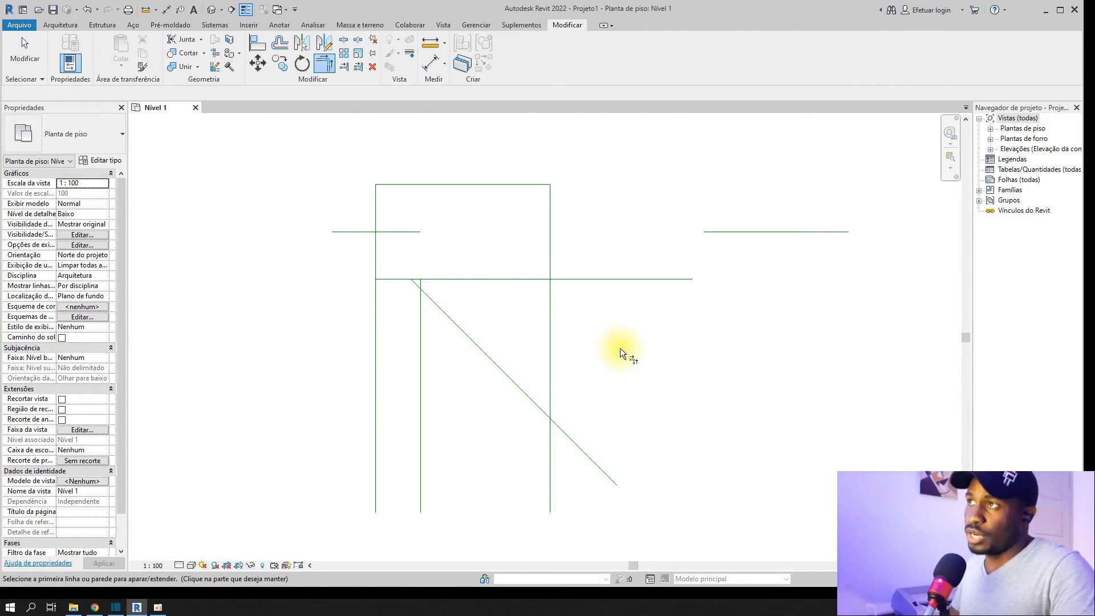
Step: Split the top horizontal line at two points with Split Element, the second about 2100 from its right end
{"action": "left_click", "coordinate": [344, 42]}
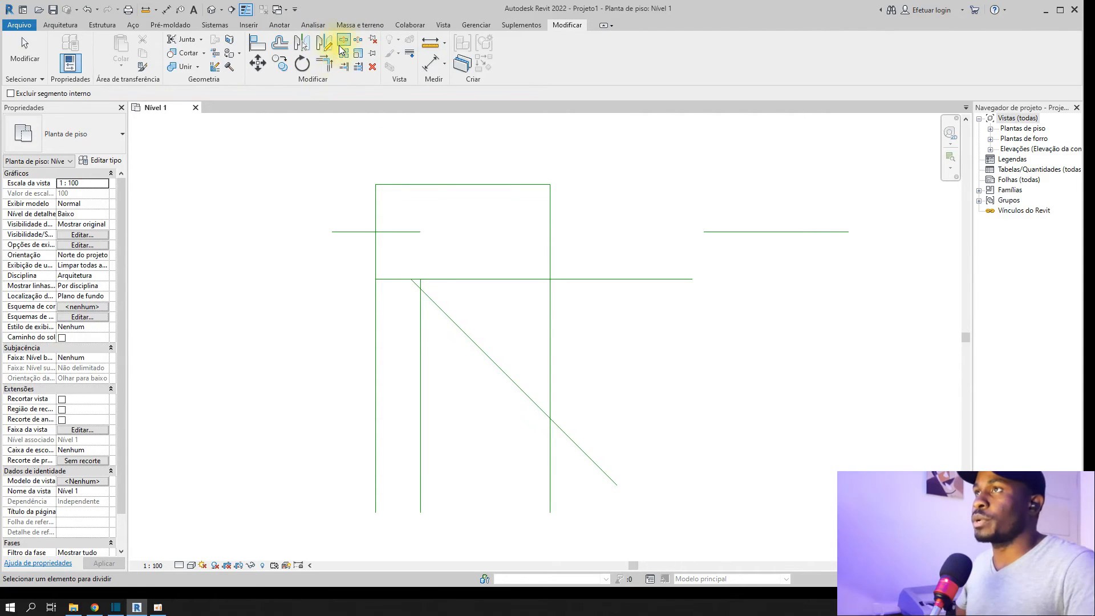
{"action": "left_click", "coordinate": [474, 183]}
{"action": "left_click", "coordinate": [501, 184]}
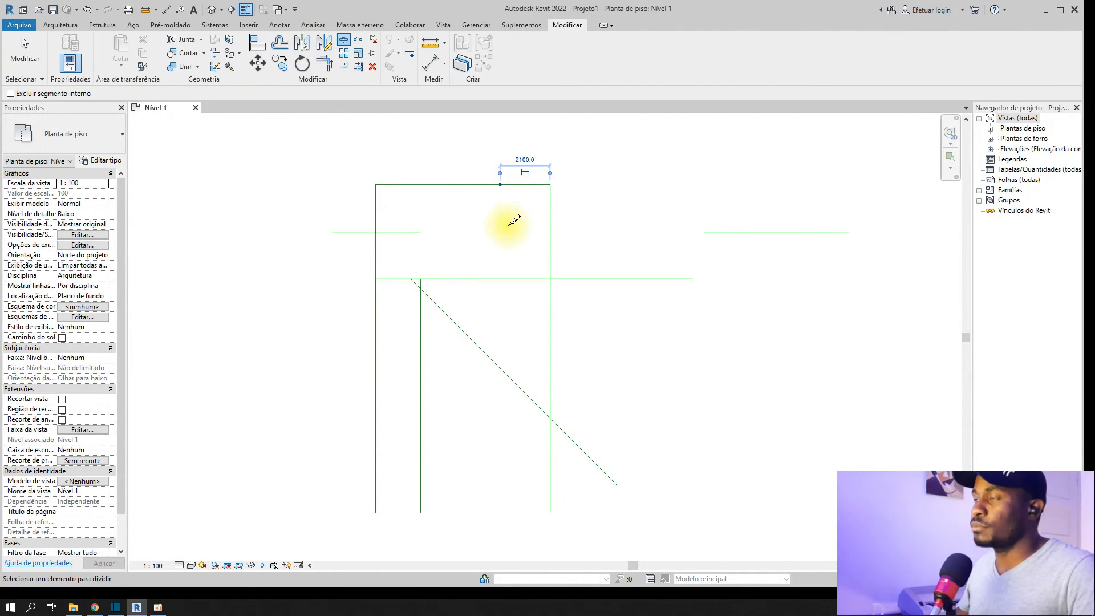
{"action": "key", "text": "Escape"}
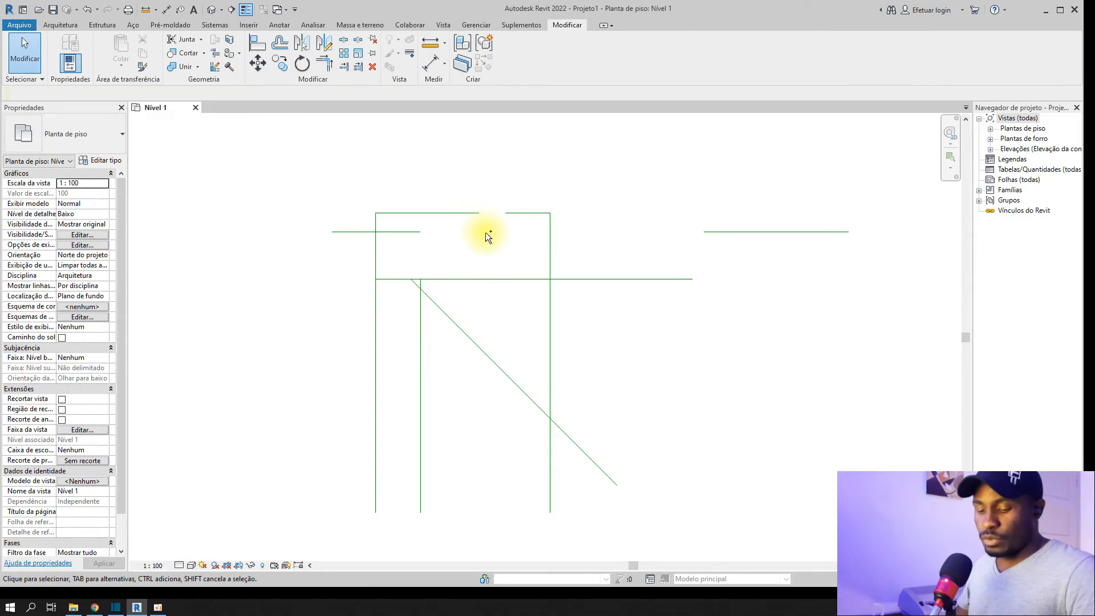
Step: Undo the last displacement of the split top horizontal line's segments and clear the selection
{"action": "key", "text": "ctrl+z"}
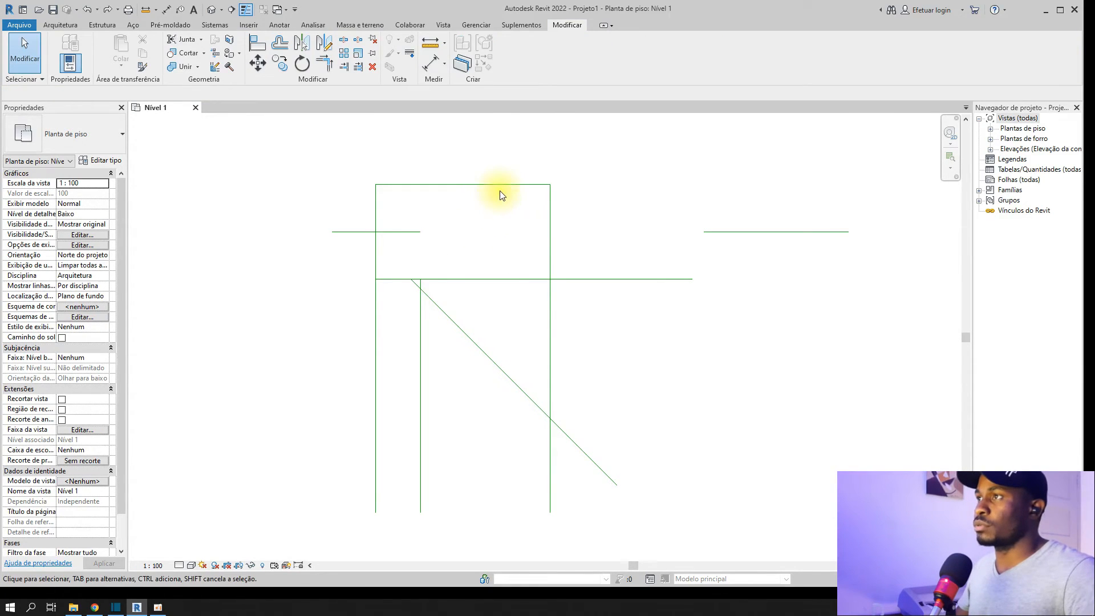
{"action": "left_click", "coordinate": [467, 184]}
{"action": "key", "text": "Escape"}
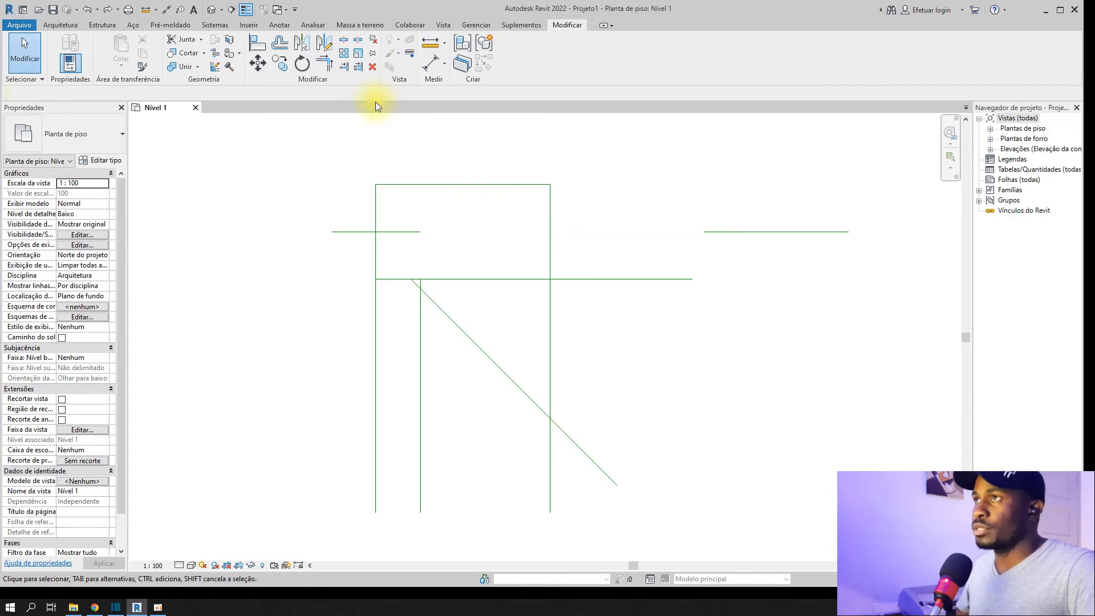
Step: Draw a short horizontal Genérico - 200 mm wall in the empty area to the right of the diagonal line
{"action": "left_click", "coordinate": [359, 41]}
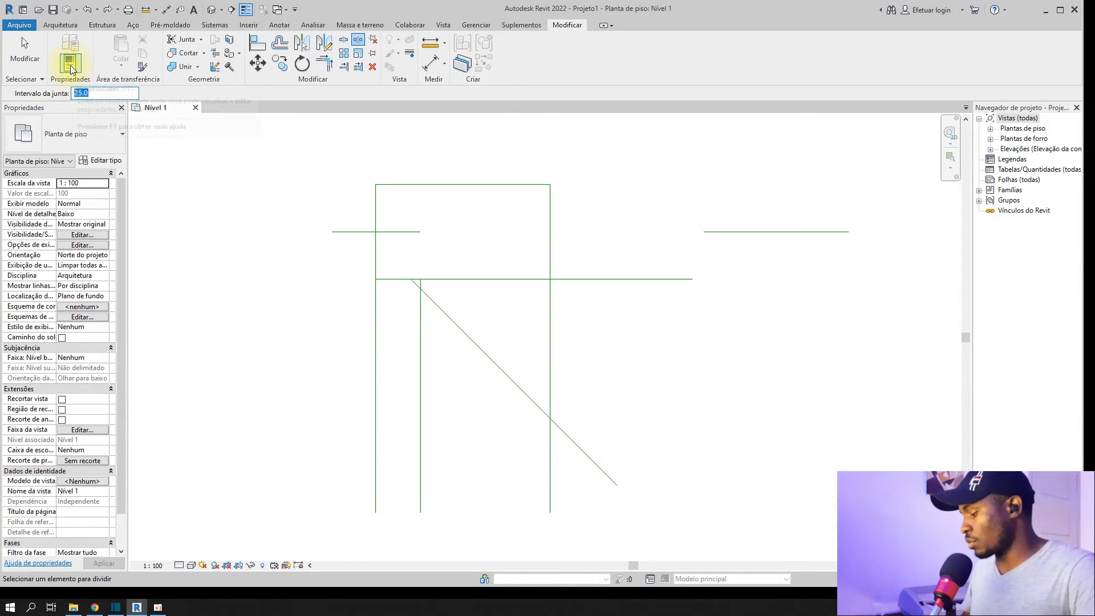
{"action": "key", "text": "Escape"}
{"action": "middle_click_drag", "start_coordinate": [639, 357], "coordinate": [536, 357]}
{"action": "key", "text": "w"}
{"action": "key", "text": "a"}
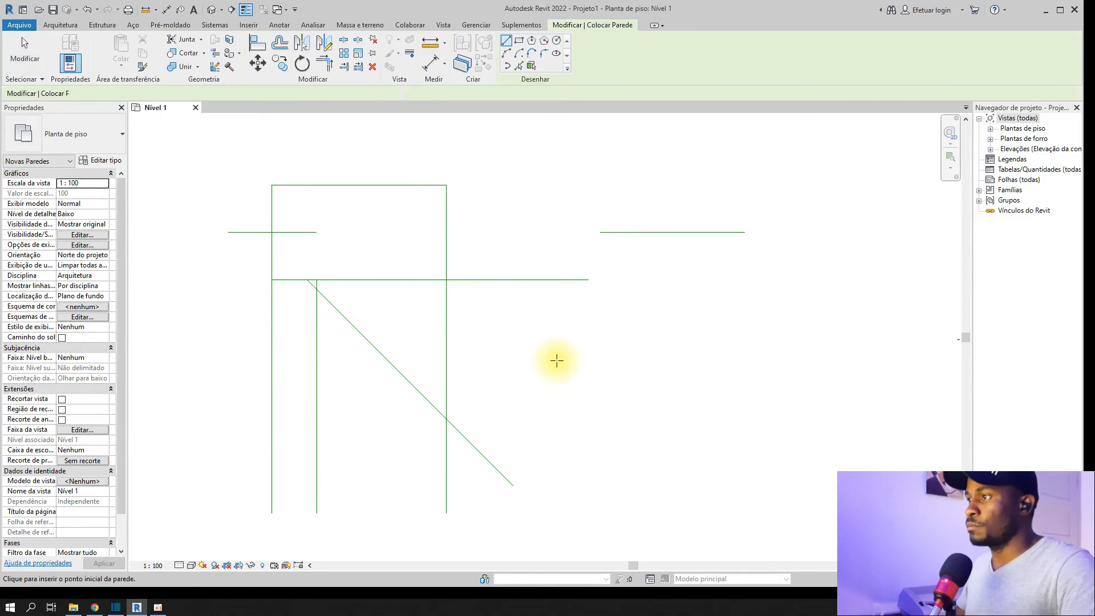
{"action": "left_click", "coordinate": [548, 360]}
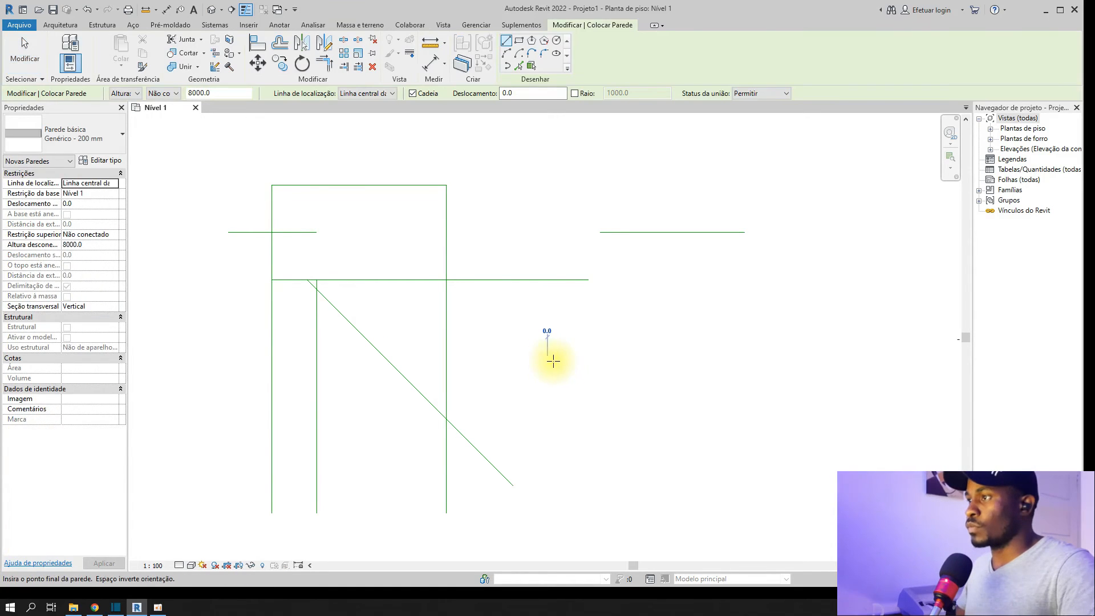
{"action": "left_click", "coordinate": [619, 361]}
{"action": "key", "text": "Escape"}
{"action": "key", "text": "Escape"}
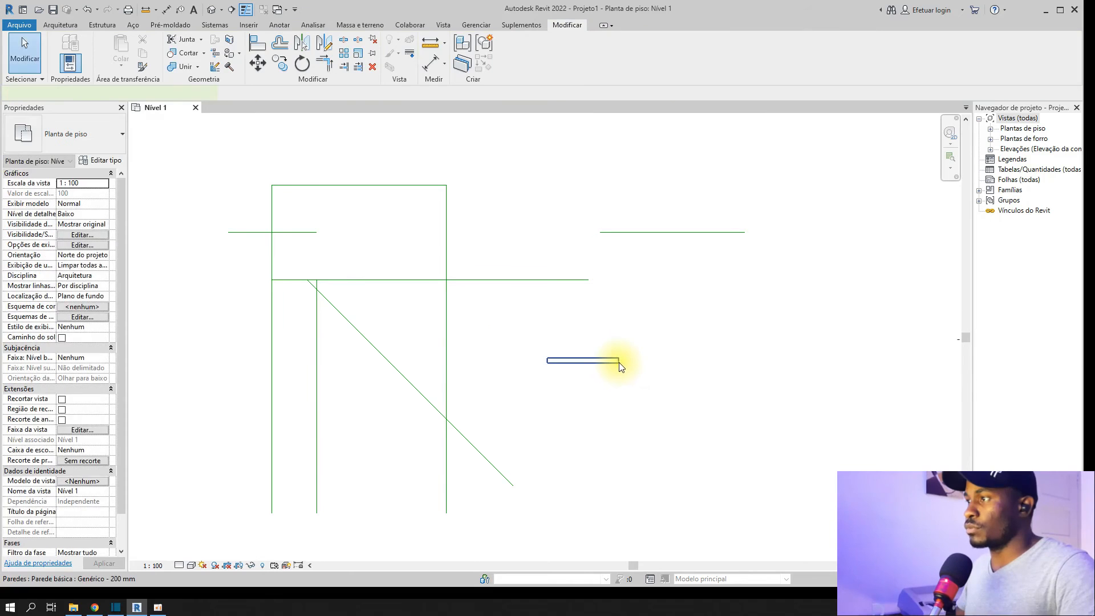
Step: Lengthen the new wall by stretching its right end farther to the right, and clear the selection
{"action": "left_click", "coordinate": [620, 360]}
{"action": "left_click_drag", "start_coordinate": [619, 361], "coordinate": [688, 361]}
{"action": "left_click", "coordinate": [665, 392]}
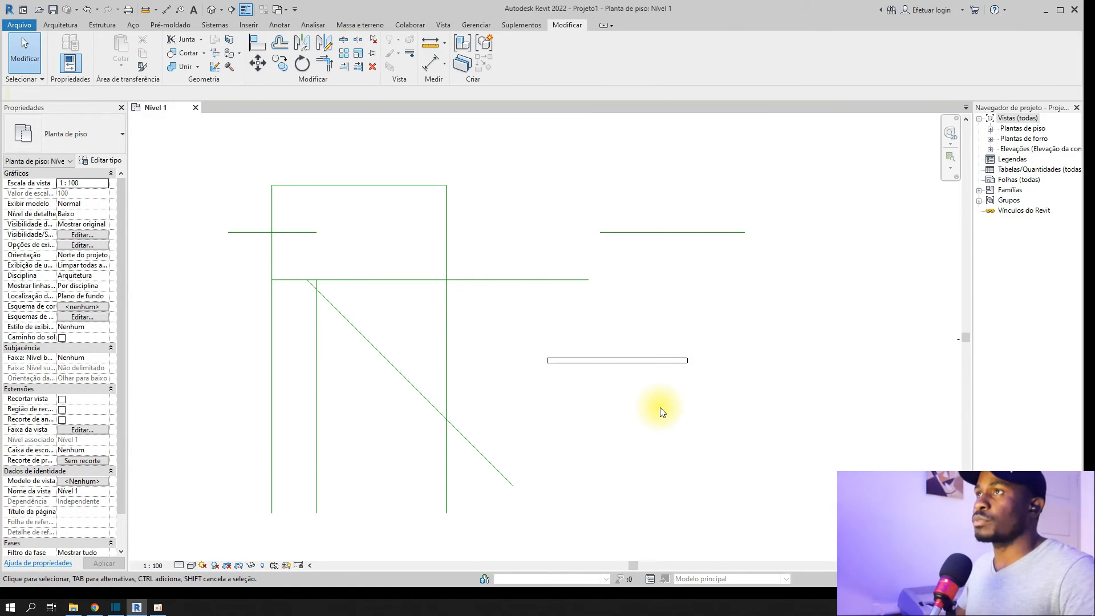
Step: Split the wall at three points along its length using Split with Gap with a joint gap of 250
{"action": "left_click", "coordinate": [356, 41]}
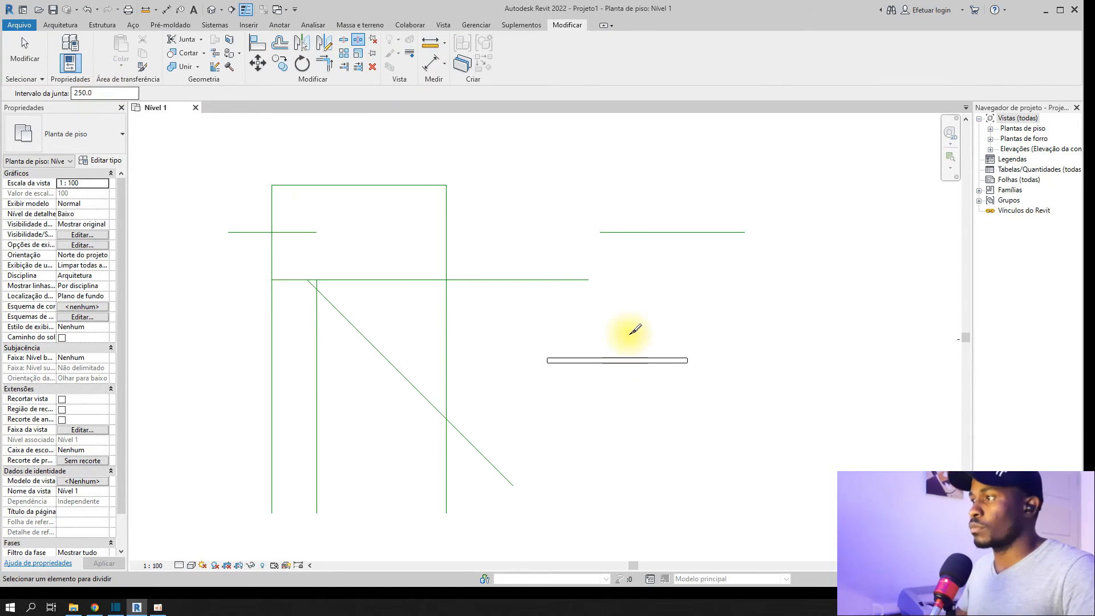
{"action": "left_click", "coordinate": [611, 360]}
{"action": "scroll", "coordinate": [613, 359], "scroll_direction": "up", "scroll_amount": 2}
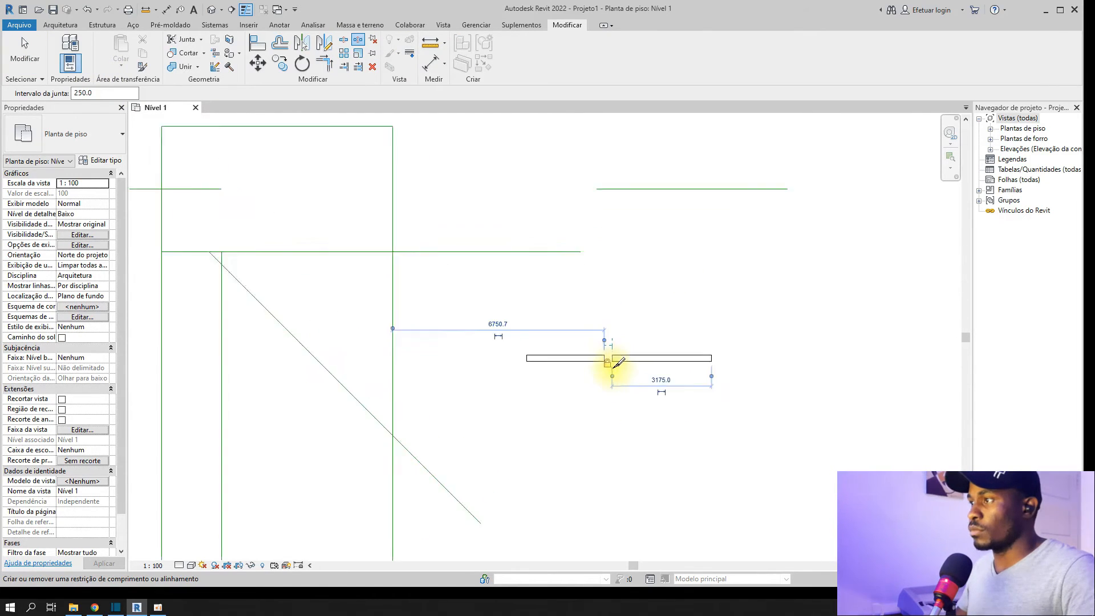
{"action": "left_click", "coordinate": [661, 358]}
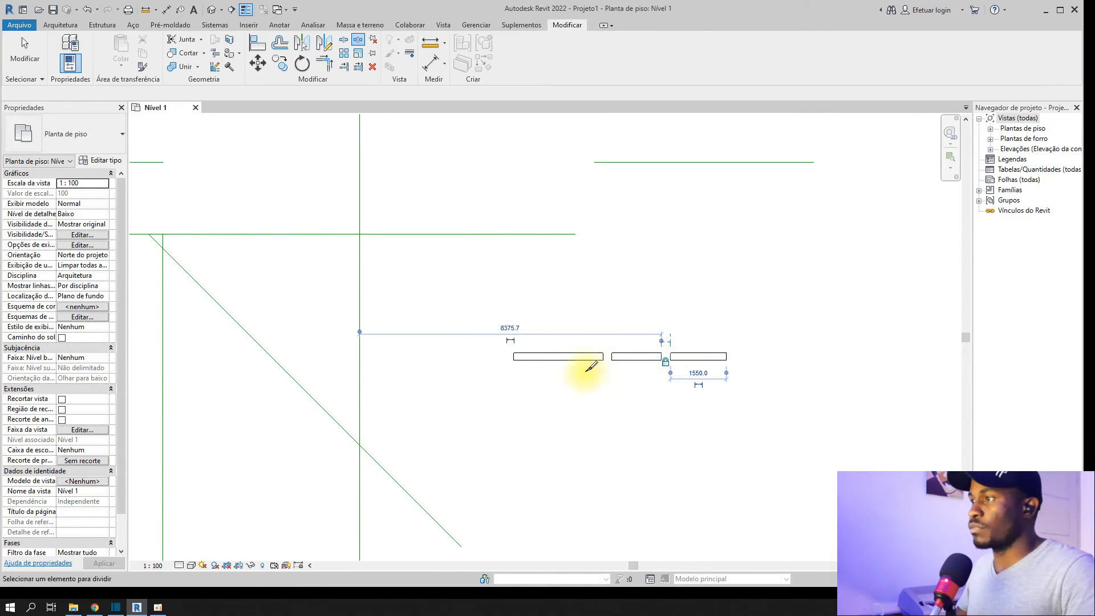
{"action": "left_click", "coordinate": [557, 358]}
{"action": "key", "text": "Escape"}
{"action": "key", "text": "Escape"}
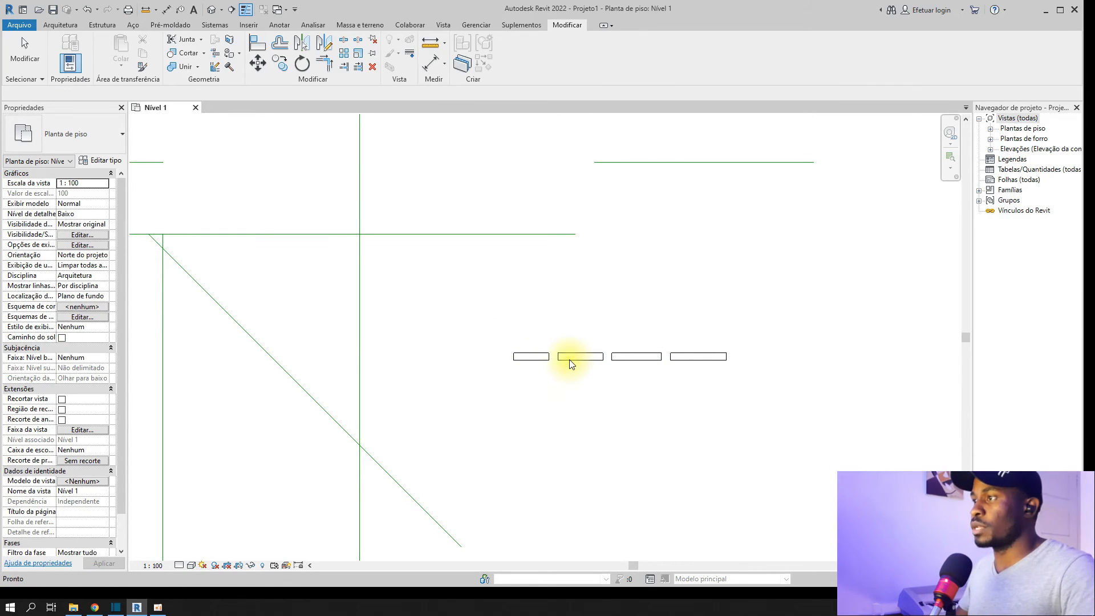
Step: Inspect the gap constraints and dimensions of the second wall segment from the left, then clear the selection
{"action": "left_click", "coordinate": [568, 358]}
{"action": "left_click", "coordinate": [598, 415]}
{"action": "left_click", "coordinate": [601, 358]}
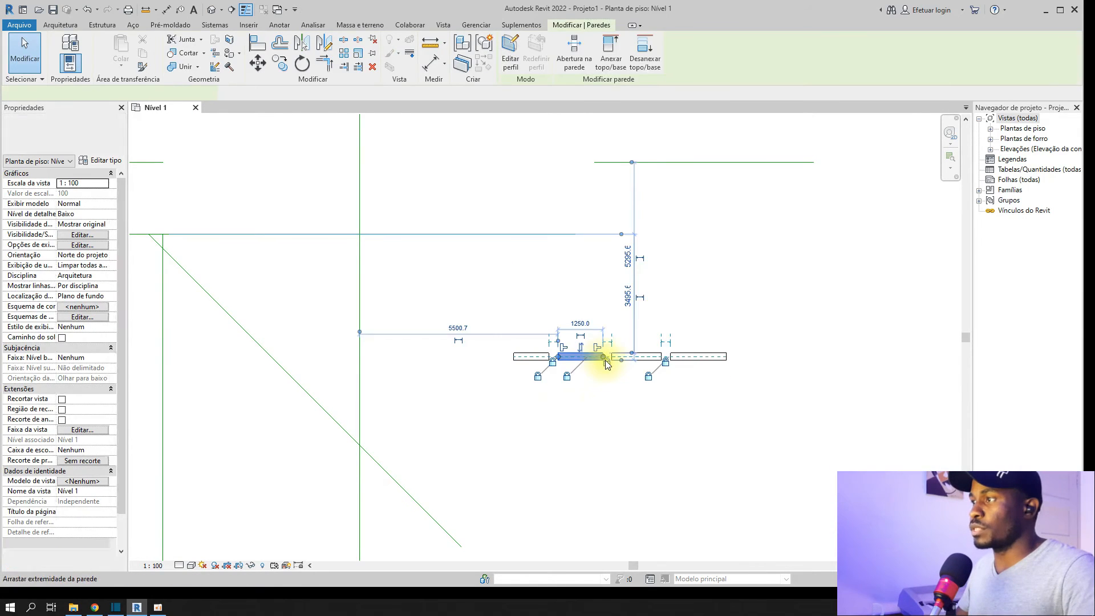
{"action": "left_click", "coordinate": [601, 409]}
{"action": "scroll", "coordinate": [633, 381], "scroll_direction": "down", "scroll_amount": 2}
{"action": "middle_click_drag", "start_coordinate": [639, 378], "coordinate": [724, 461]}
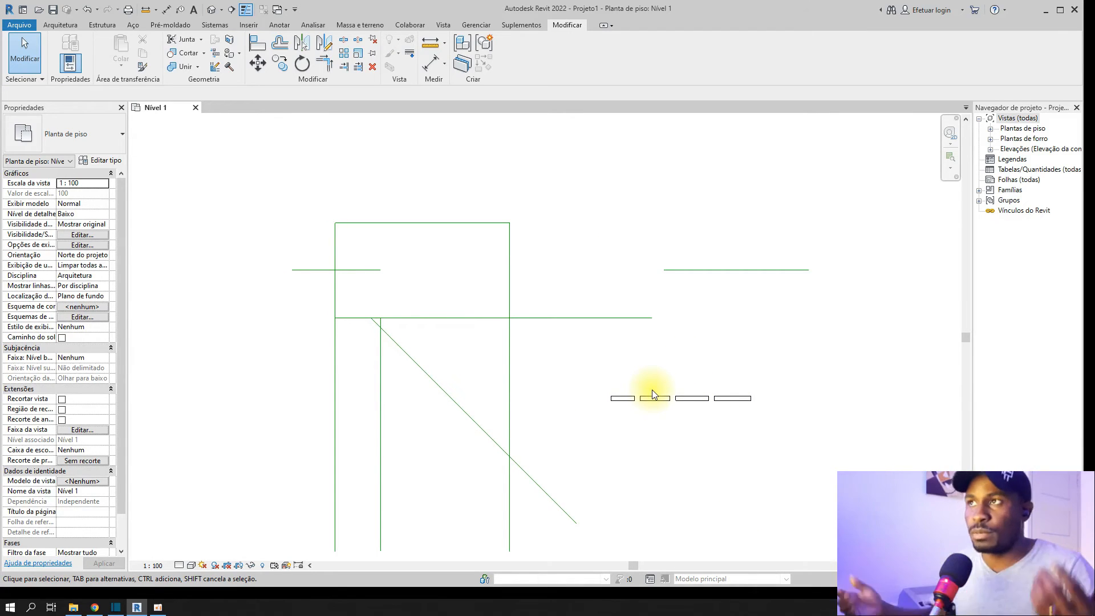
Step: Array the separate horizontal line above the wall segments upward as a grouped linear array of 5, spaced to the second item
{"action": "left_click", "coordinate": [343, 54]}
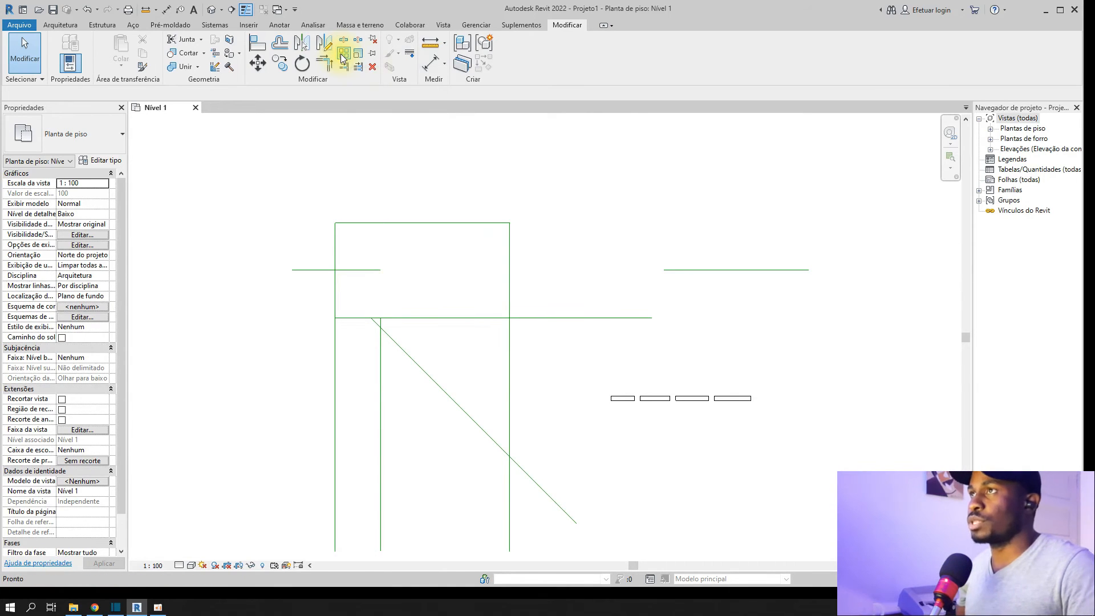
{"action": "middle_click_drag", "start_coordinate": [558, 295], "coordinate": [641, 355]}
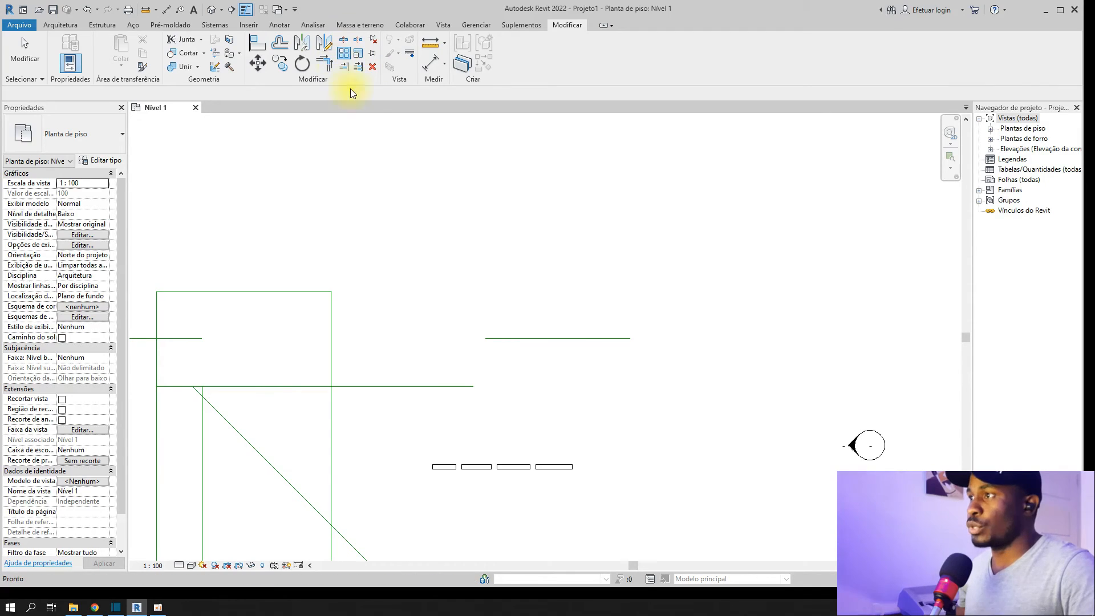
{"action": "left_click", "coordinate": [560, 338]}
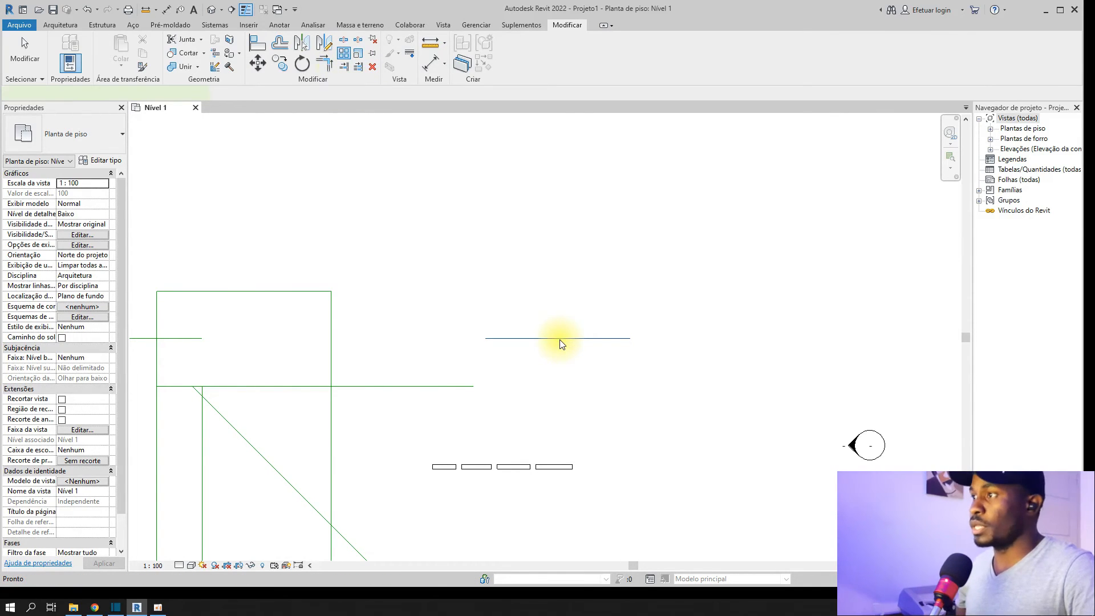
{"action": "key", "text": "a"}
{"action": "key", "text": "r"}
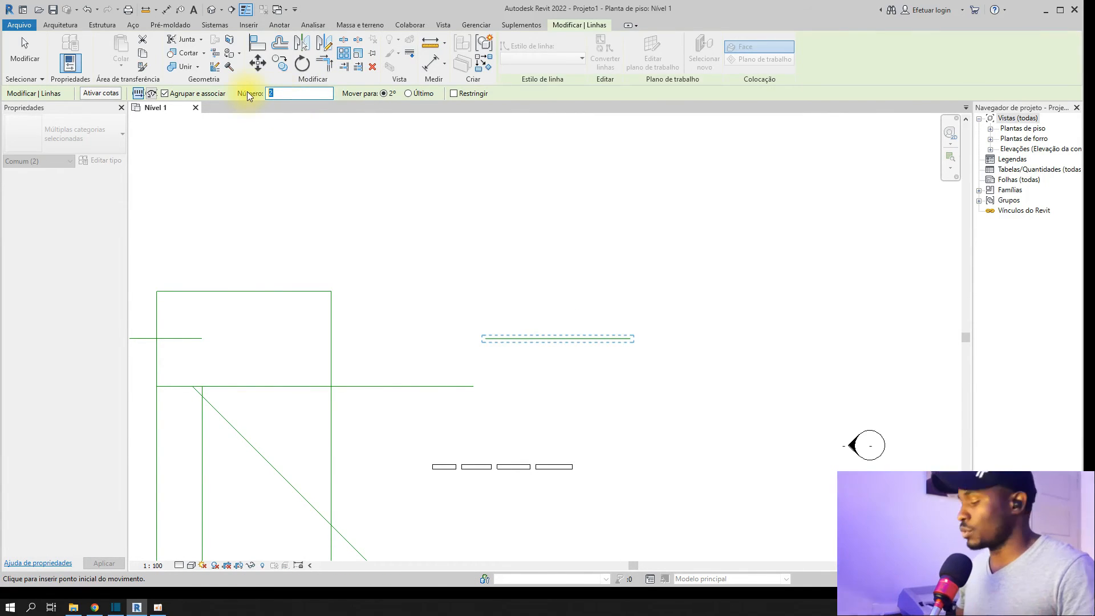
{"action": "left_click", "coordinate": [648, 338]}
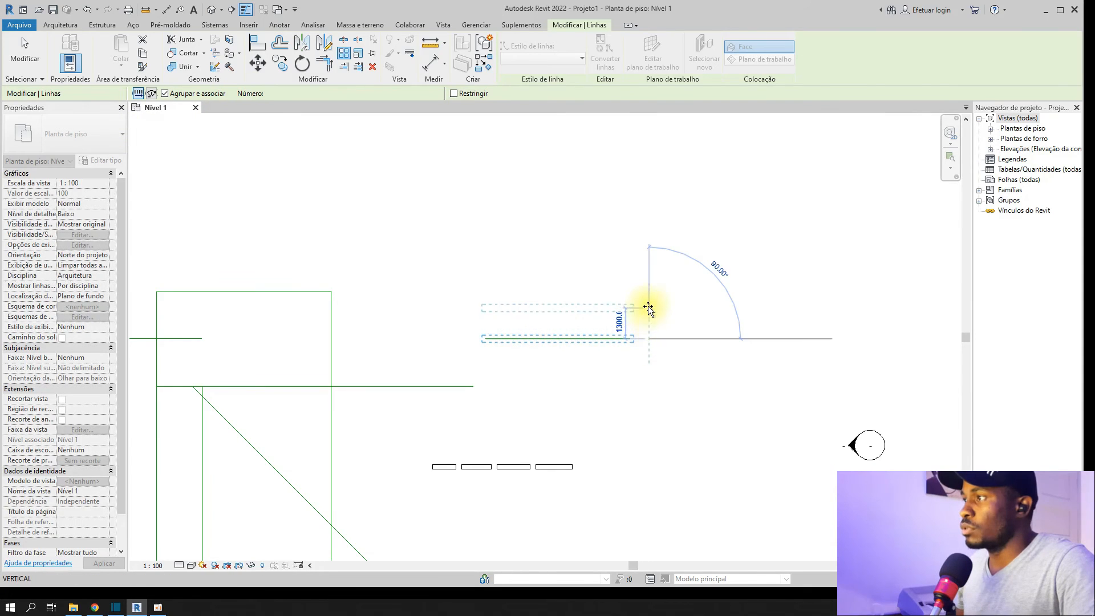
{"action": "left_click", "coordinate": [648, 292]}
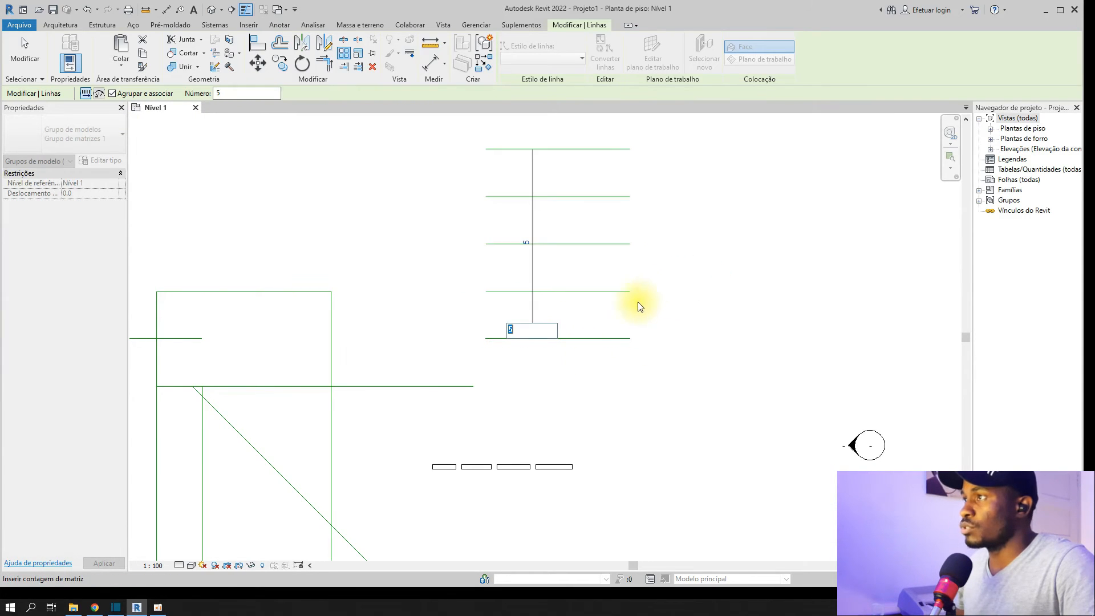
{"action": "scroll", "coordinate": [534, 391], "scroll_direction": "down", "scroll_amount": 3}
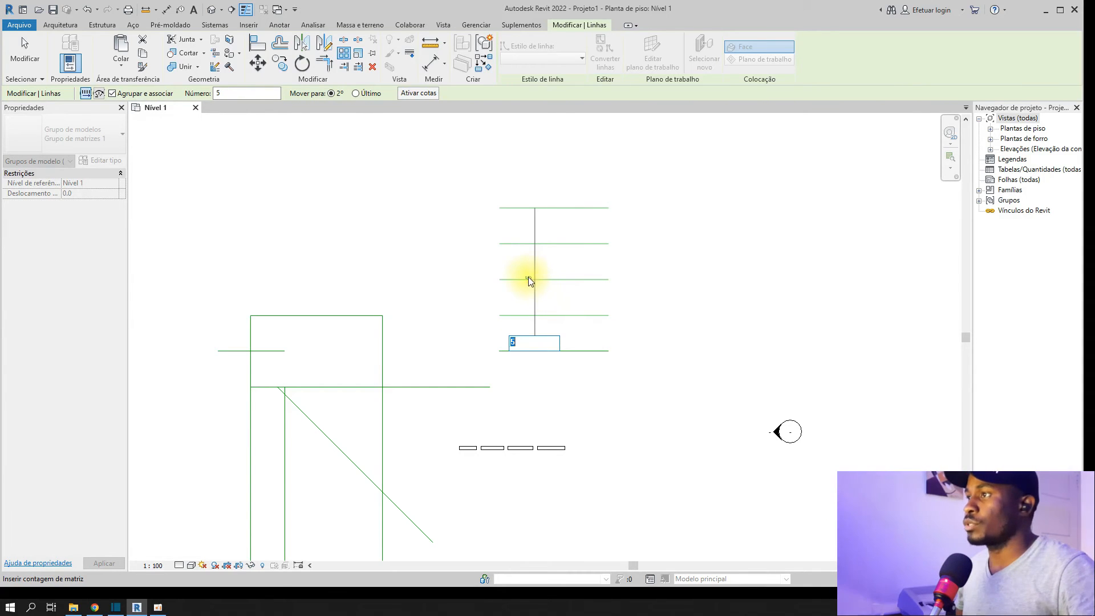
{"action": "key", "text": "Return"}
Step: Set the line array's item count to 10
{"action": "left_click", "coordinate": [529, 276]}
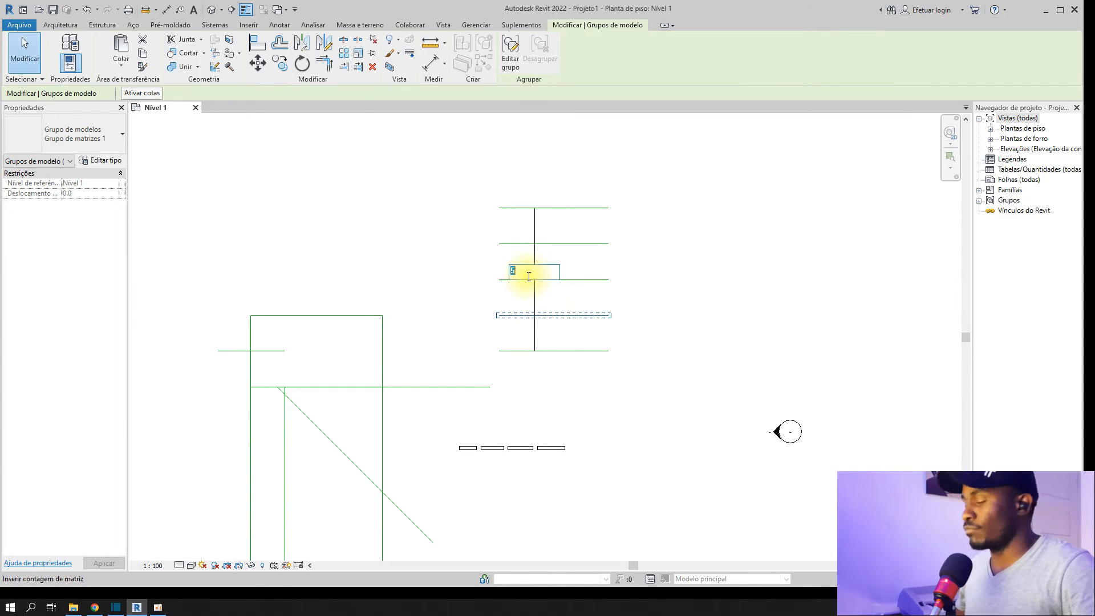
{"action": "key", "text": "Return"}
{"action": "scroll", "coordinate": [500, 449], "scroll_direction": "down", "scroll_amount": 3}
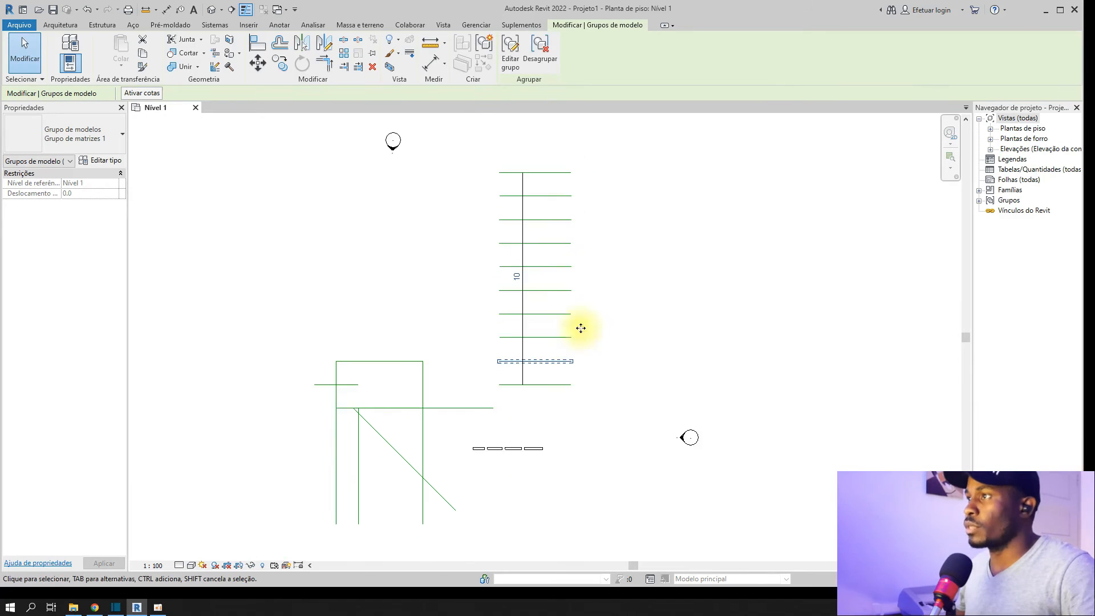
Step: Set the line array's item count to 2 and clear the selection
{"action": "left_click", "coordinate": [517, 276]}
{"action": "type", "text": "2"}
{"action": "key", "text": "Return"}
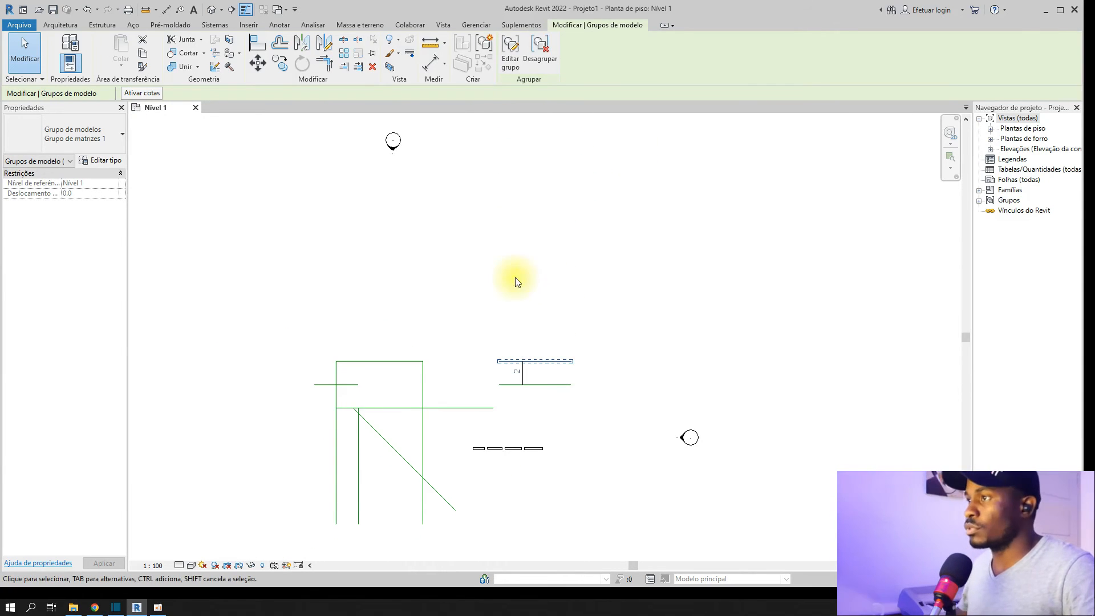
{"action": "scroll", "coordinate": [531, 399], "scroll_direction": "up", "scroll_amount": 1}
{"action": "key", "text": "Escape"}
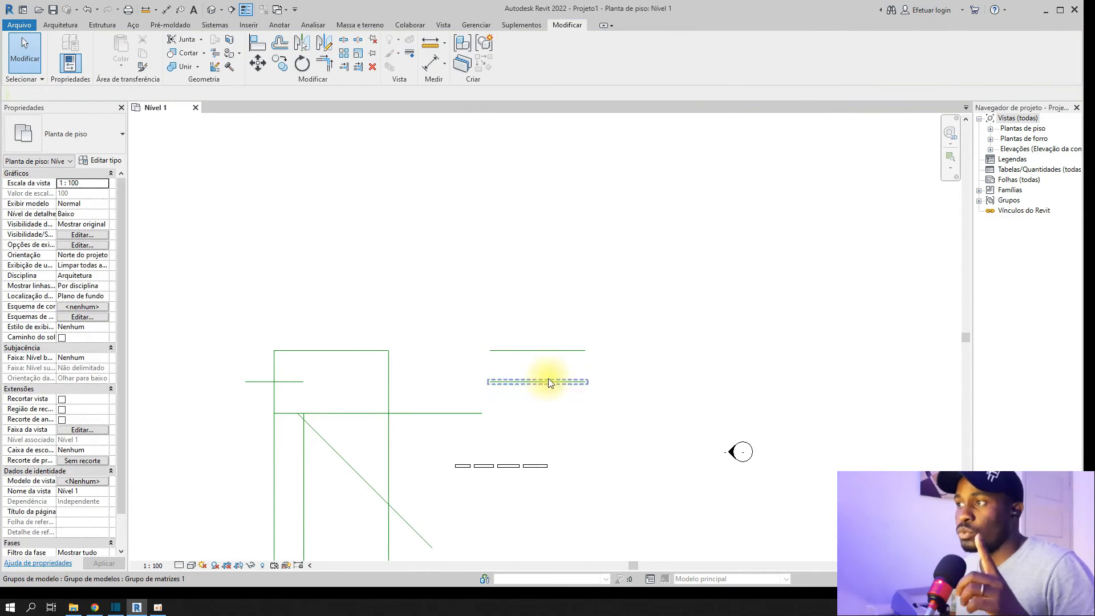
Step: Delete both remaining lines of the array, the upper one first
{"action": "left_click", "coordinate": [529, 352]}
{"action": "key", "text": "Delete"}
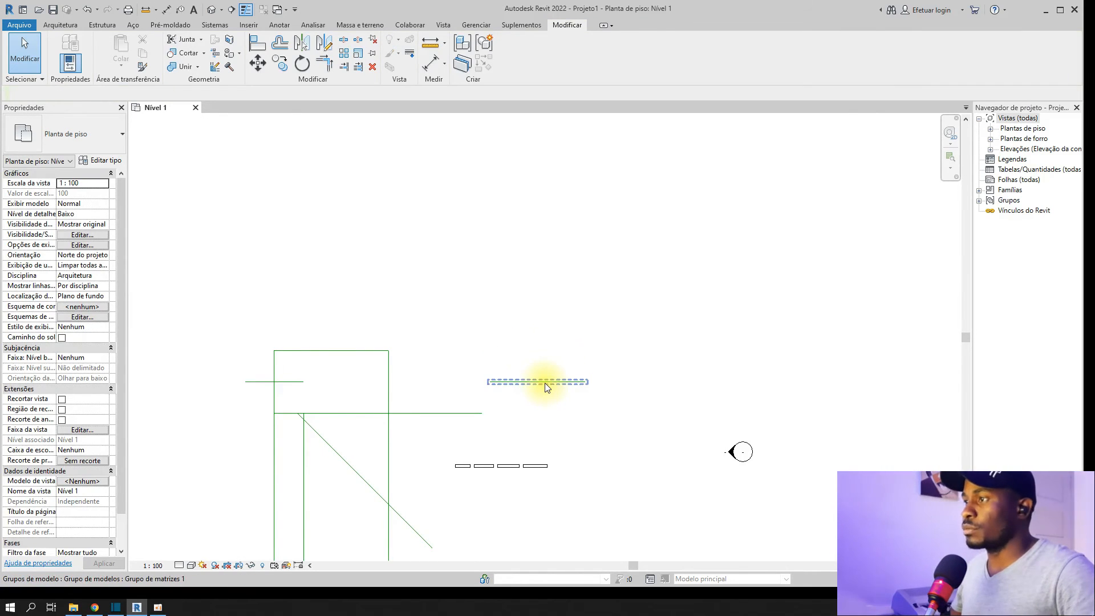
{"action": "left_click", "coordinate": [544, 381]}
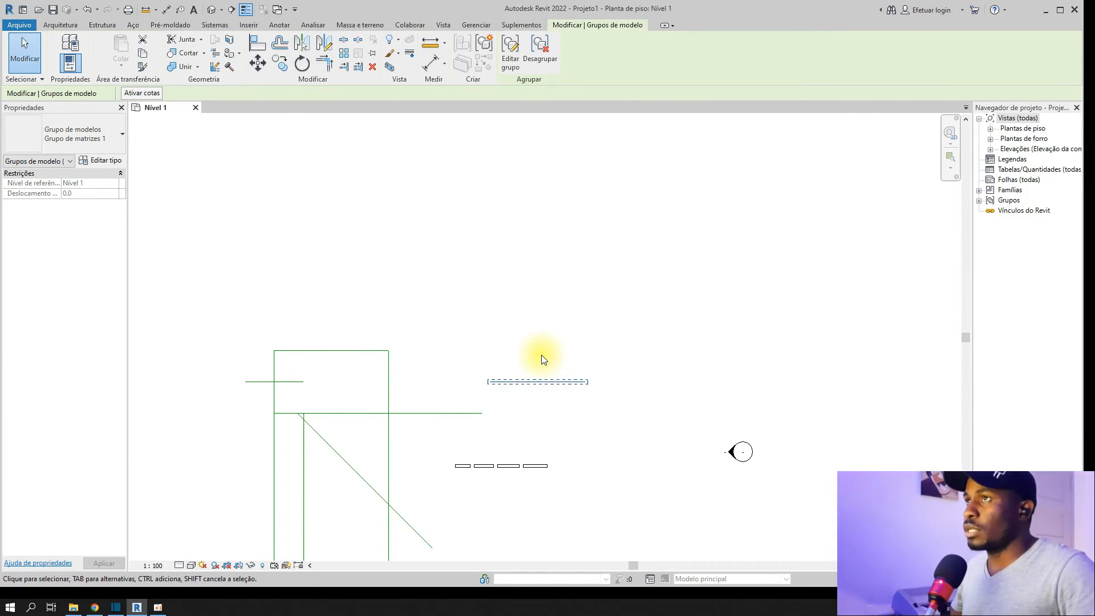
{"action": "key", "text": "Delete"}
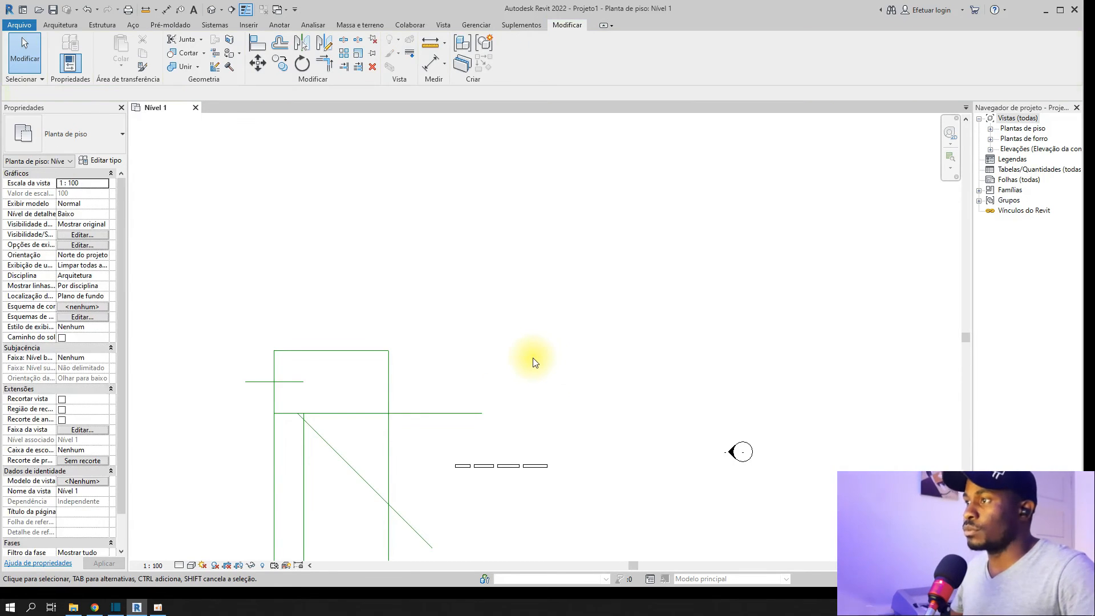
Step: Delete all remaining model lines and wall segments from the floor plan
{"action": "scroll", "coordinate": [588, 315], "scroll_direction": "down", "scroll_amount": 2}
{"action": "middle_click_drag", "start_coordinate": [572, 400], "coordinate": [601, 398]}
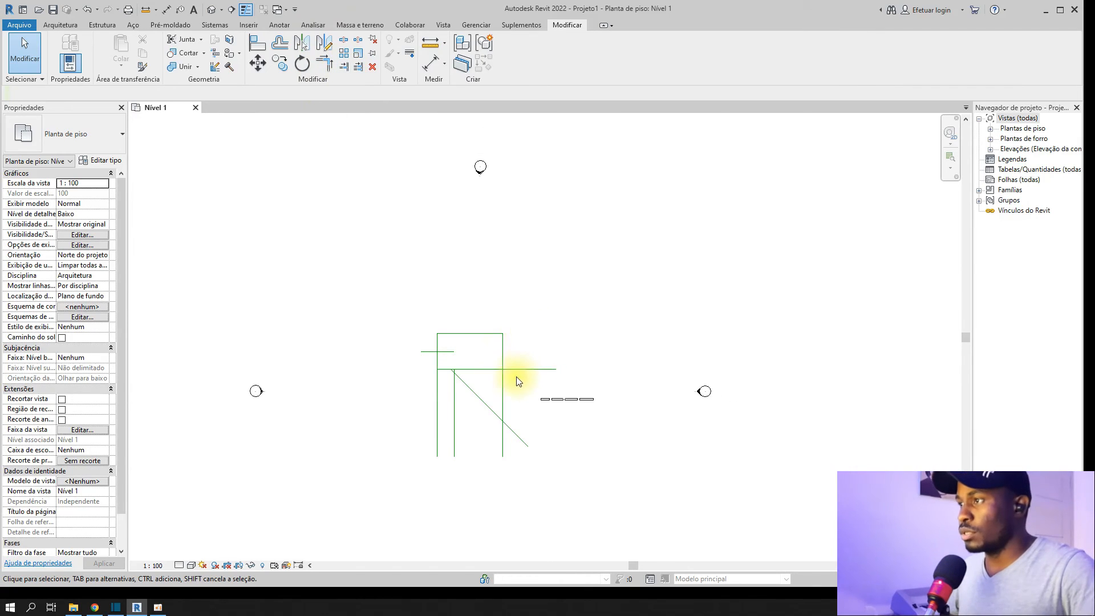
{"action": "scroll", "coordinate": [518, 381], "scroll_direction": "up", "scroll_amount": 3}
{"action": "mouse_move", "coordinate": [601, 216]}
{"action": "left_mouse_down"}
{"action": "mouse_move", "coordinate": [298, 506]}
{"action": "mouse_move", "coordinate": [319, 493]}
{"action": "left_mouse_up"}
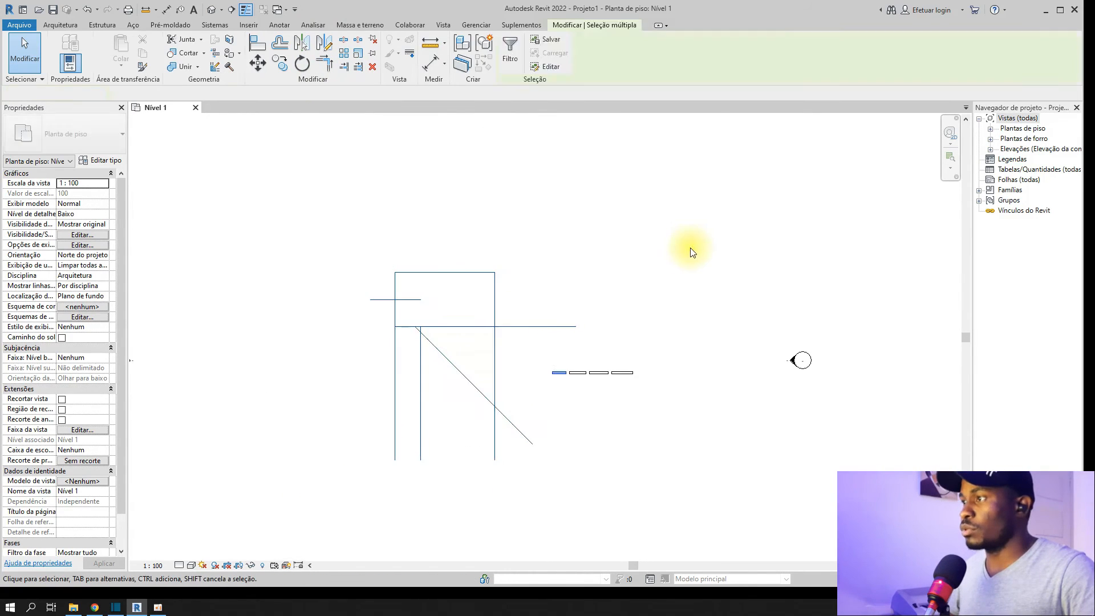
{"action": "left_click_drag", "start_coordinate": [708, 217], "coordinate": [333, 487]}
{"action": "key", "text": "Delete"}
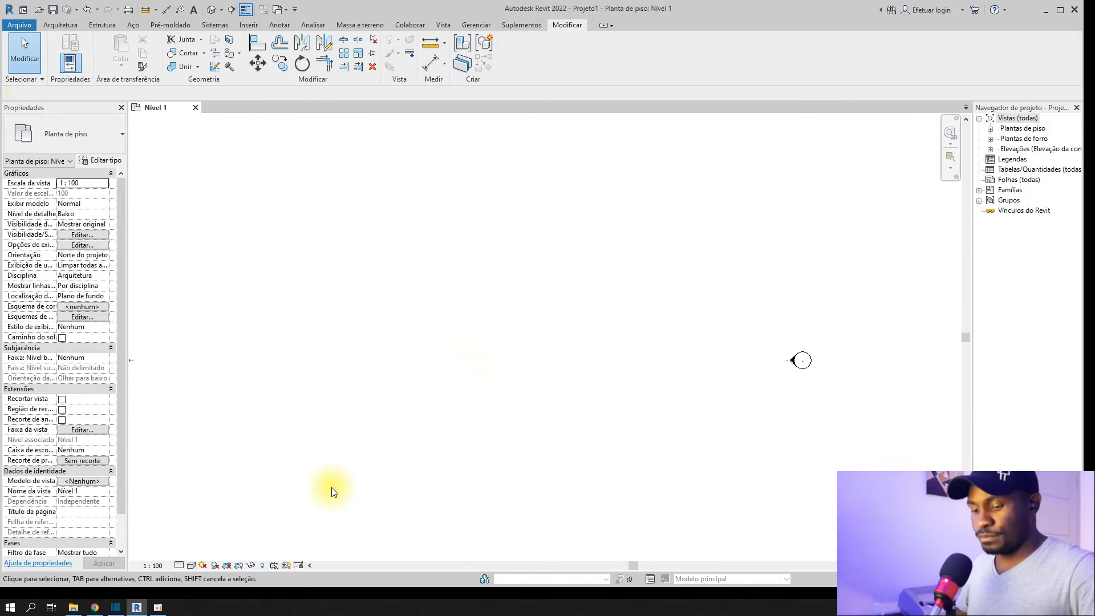
Step: Draw a 12000 vertical model line and three separate horizontal lines to its right, the top one about 9500 long
{"action": "key", "text": "l"}
{"action": "key", "text": "i"}
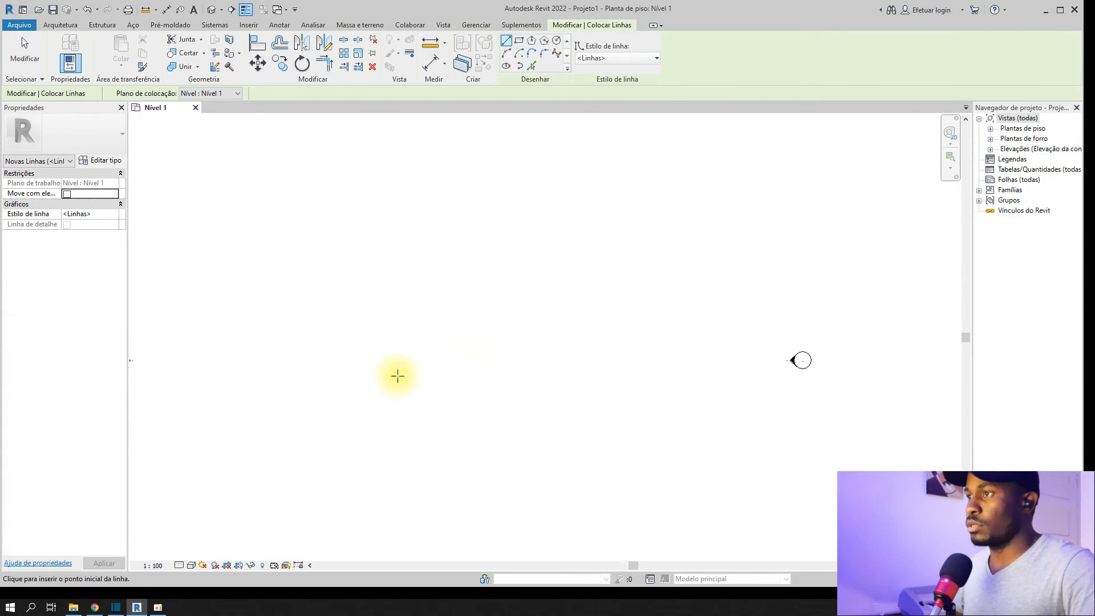
{"action": "left_click", "coordinate": [375, 244]}
{"action": "left_click", "coordinate": [375, 406]}
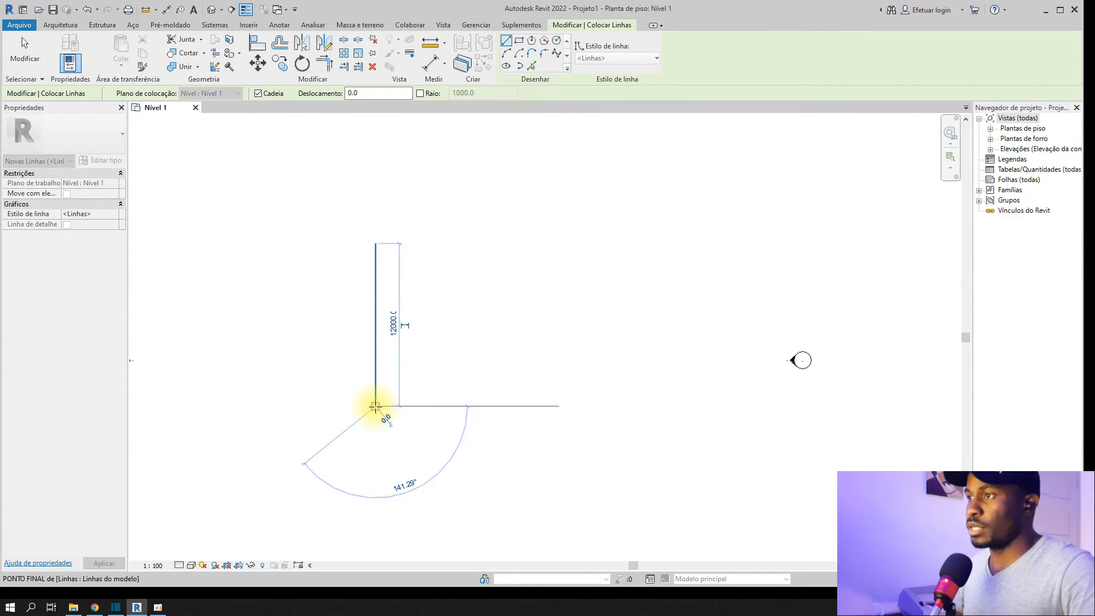
{"action": "key", "text": "Escape"}
{"action": "left_click", "coordinate": [416, 296]}
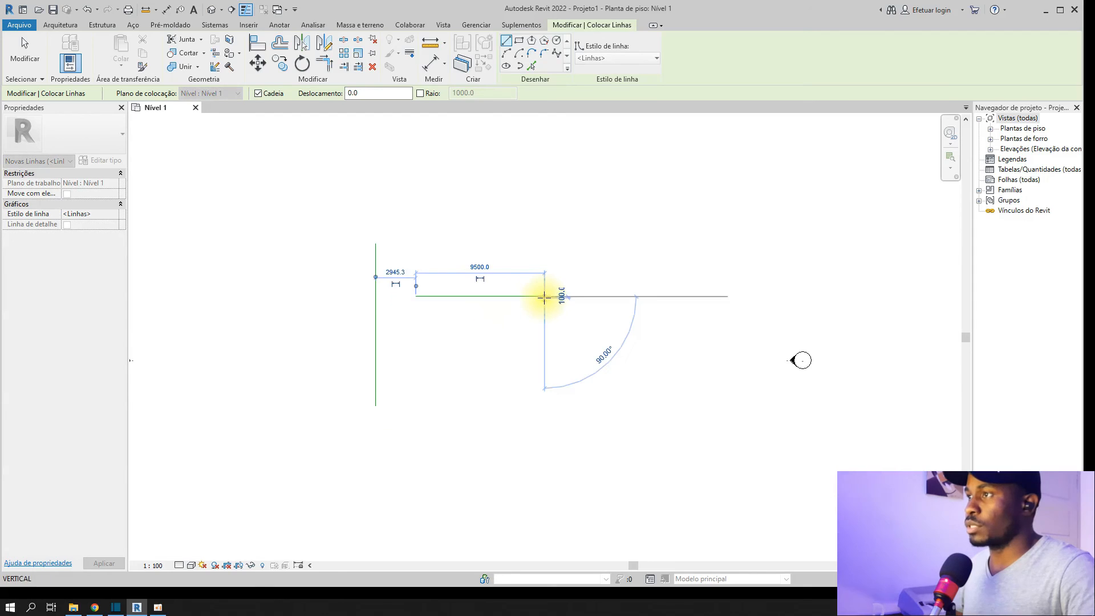
{"action": "left_click", "coordinate": [545, 297]}
{"action": "key", "text": "Escape"}
{"action": "key", "text": "Escape"}
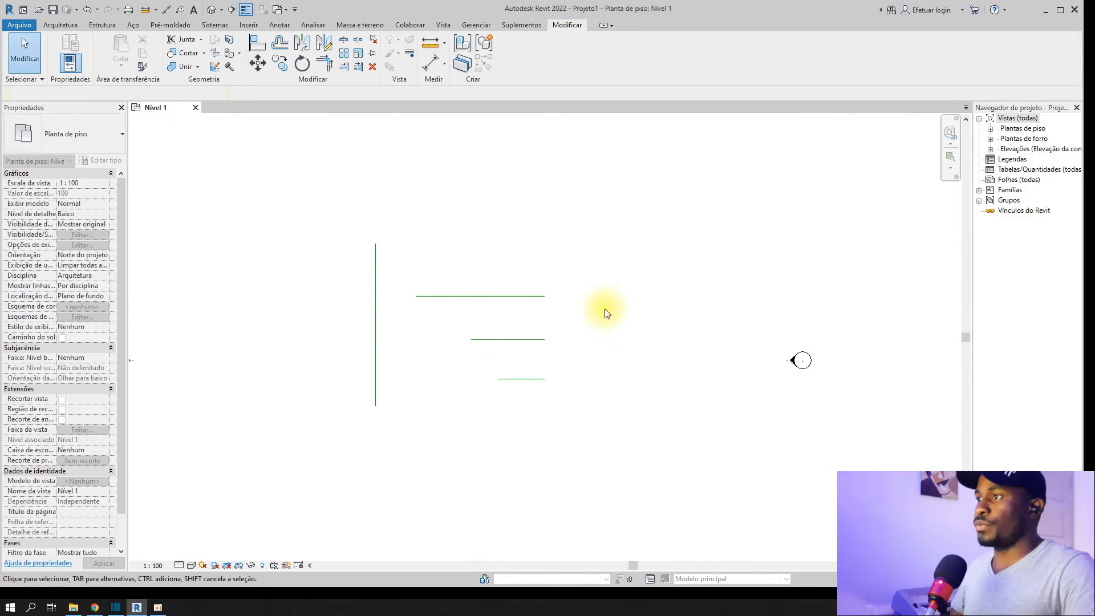
Step: Extend the top horizontal line to the vertical line with Trim/Extend Single Element, and try to extend the middle line without reselecting the boundary
{"action": "left_click", "coordinate": [351, 67]}
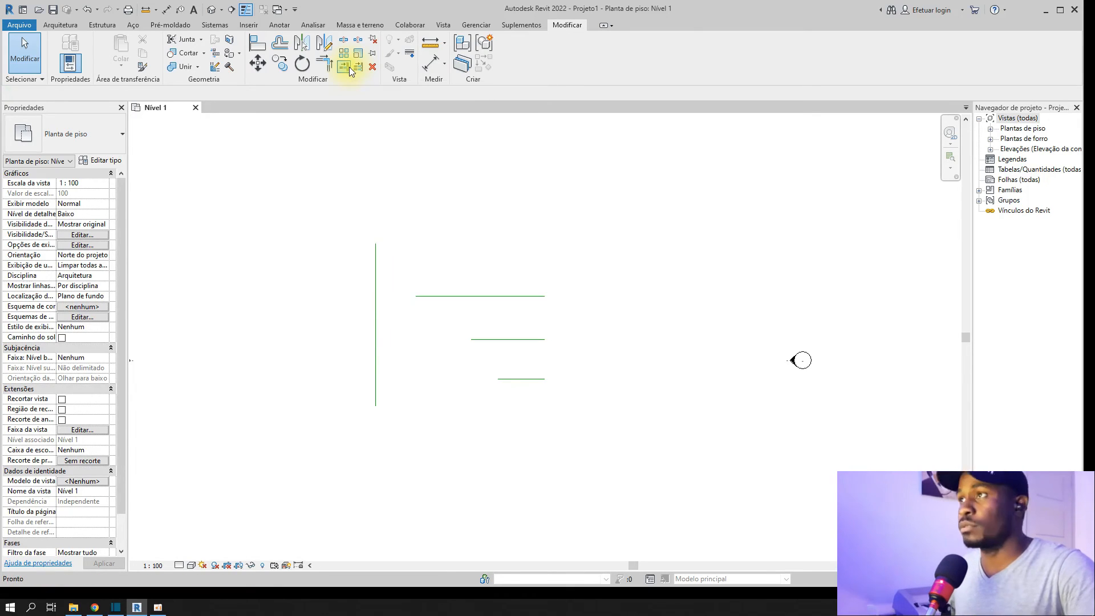
{"action": "left_click", "coordinate": [379, 320]}
{"action": "left_click", "coordinate": [436, 299]}
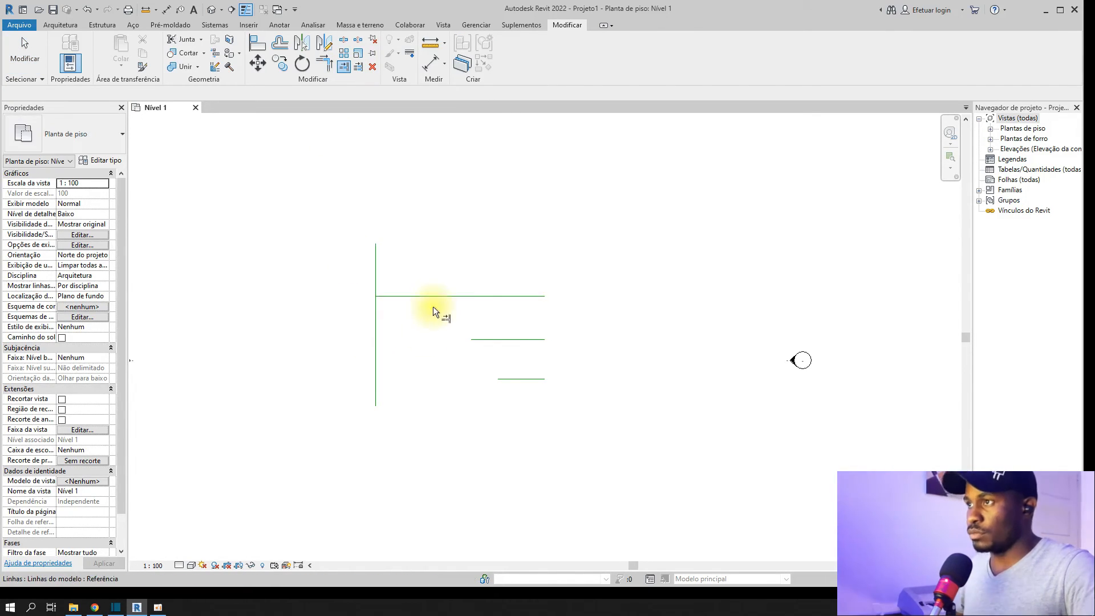
{"action": "left_click", "coordinate": [498, 340]}
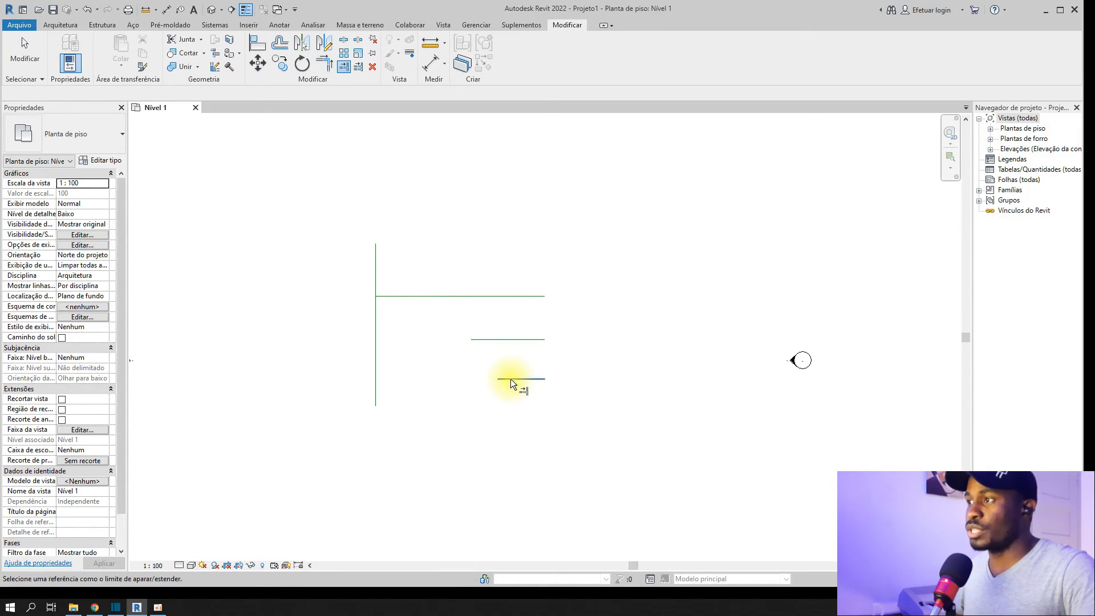
Step: Undo the top line's extension, and try trimming the vertical line at the top horizontal line before undoing that too
{"action": "key", "text": "Escape"}
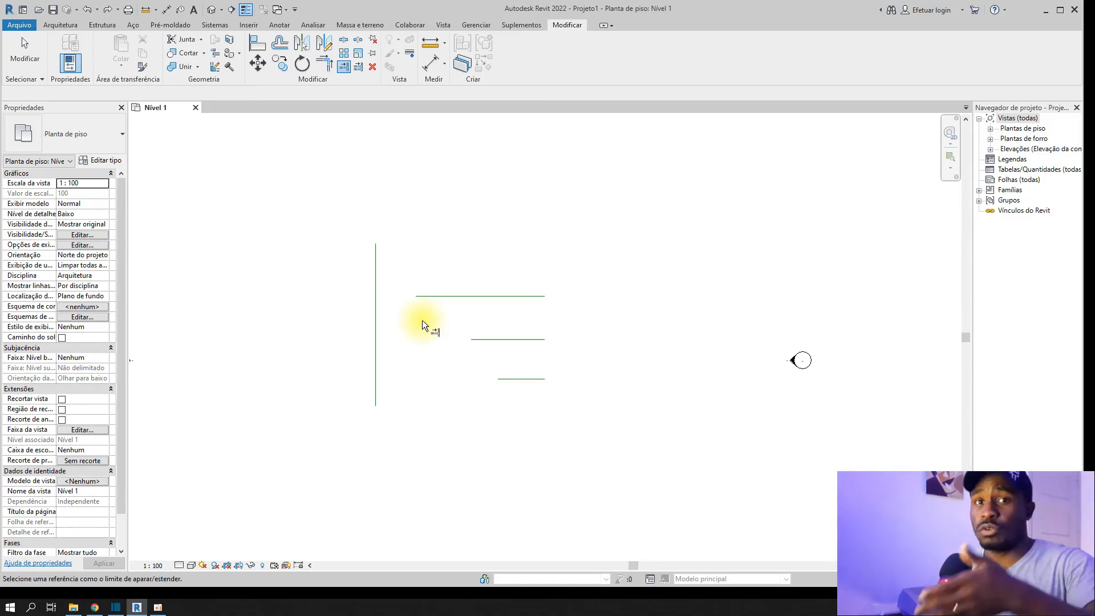
{"action": "key", "text": "ctrl+z"}
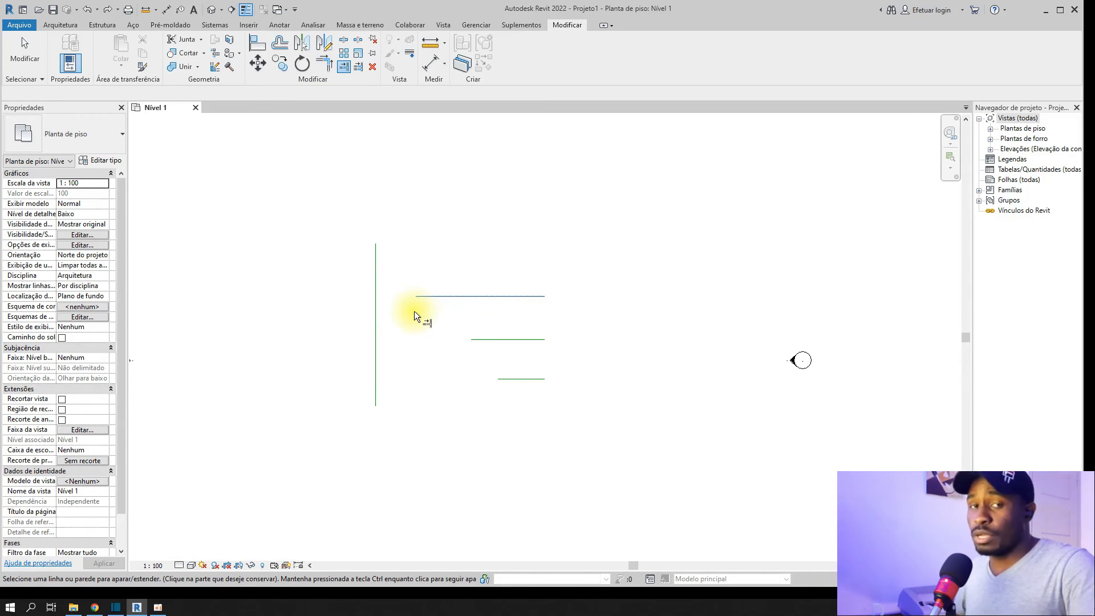
{"action": "left_click", "coordinate": [378, 324]}
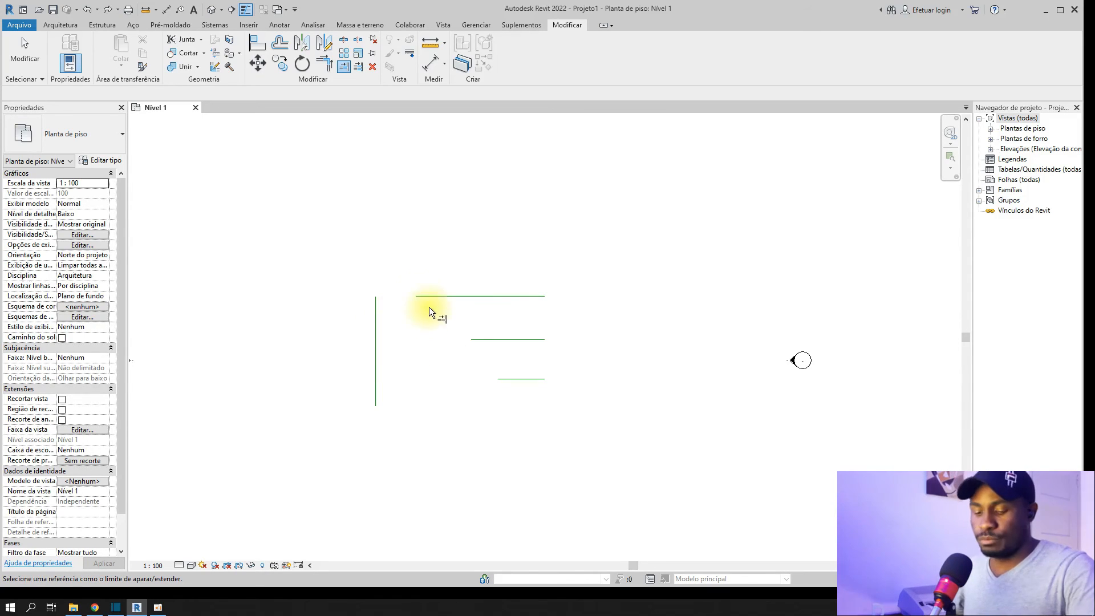
{"action": "key", "text": "ctrl+z"}
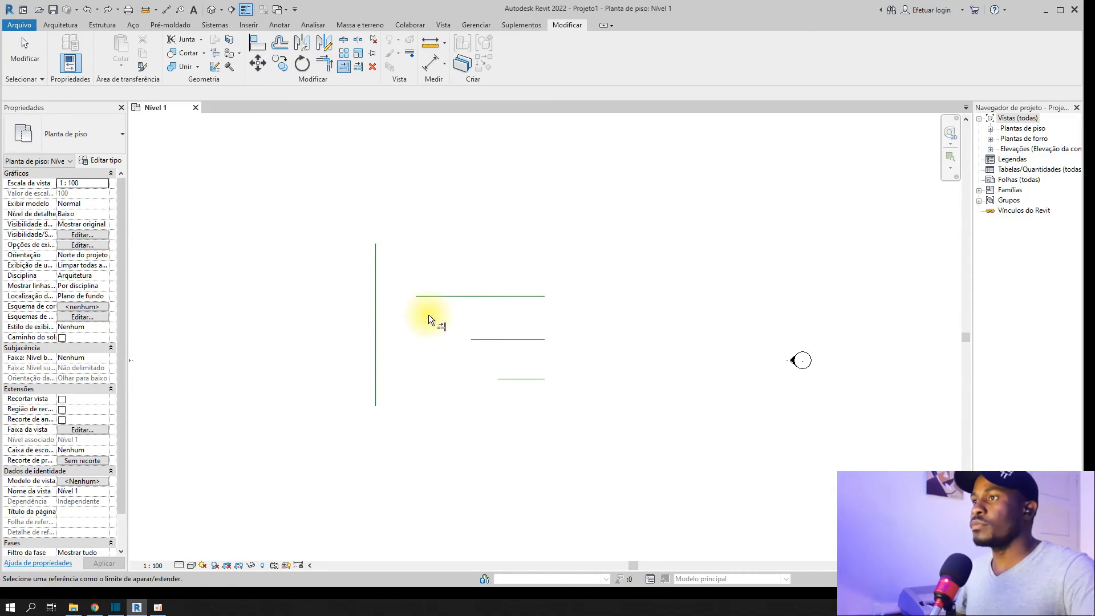
Step: Extend the three horizontal lines one by one to the vertical line with Trim/Extend Multiple Elements, and undo the extensions
{"action": "left_click", "coordinate": [358, 68]}
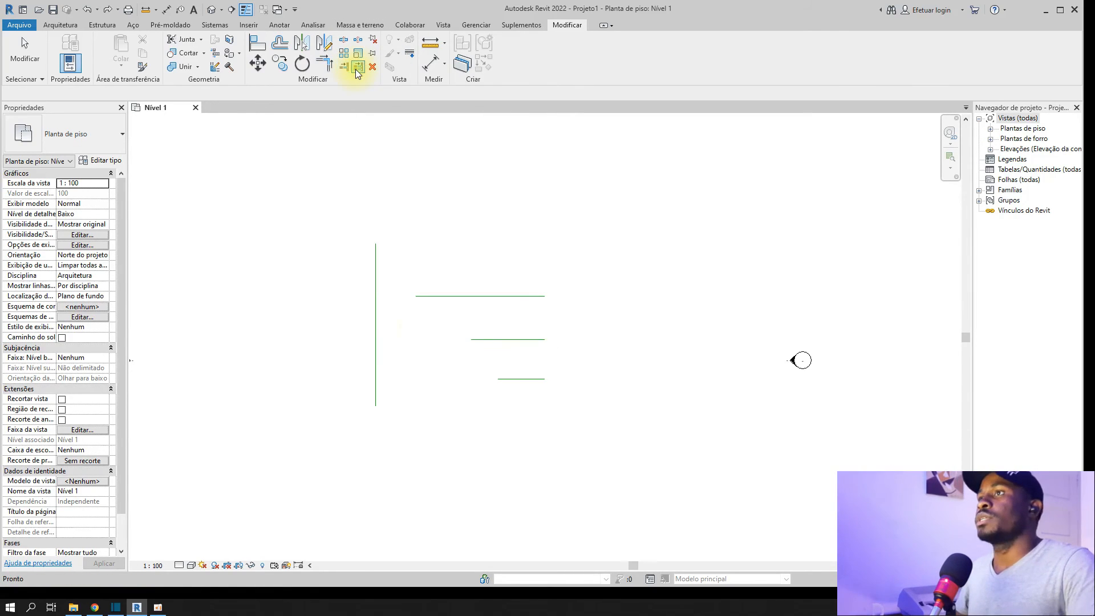
{"action": "left_click", "coordinate": [376, 330]}
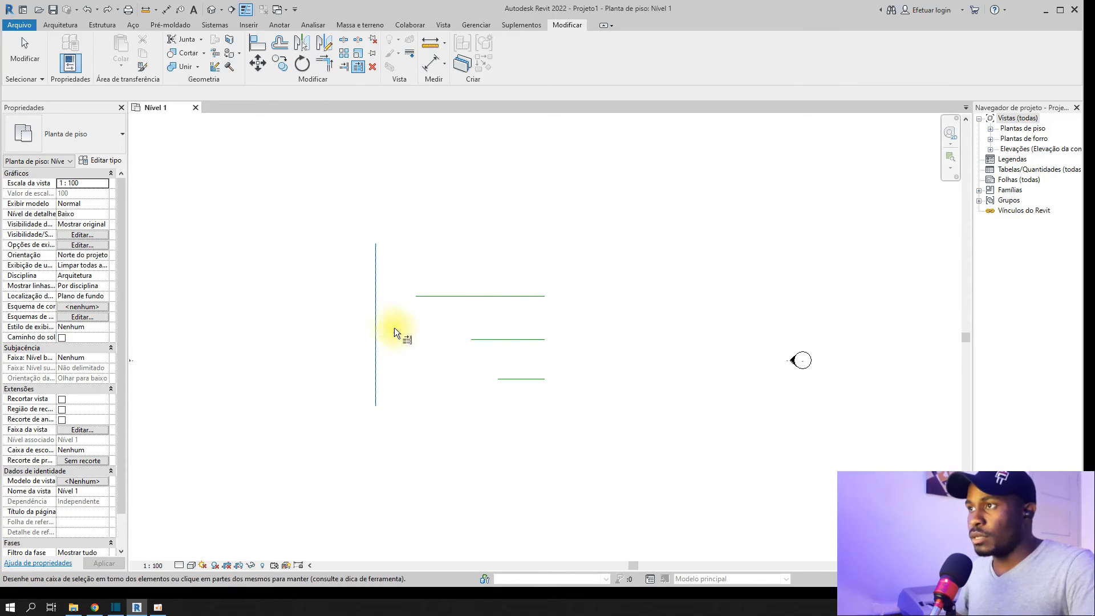
{"action": "left_click", "coordinate": [450, 296]}
{"action": "left_click", "coordinate": [507, 340]}
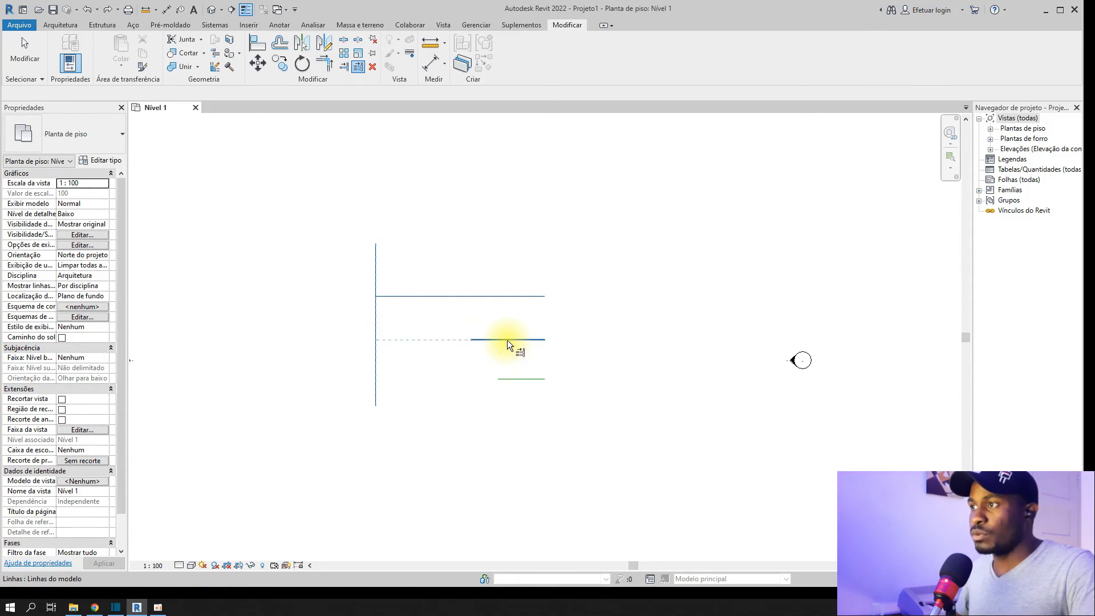
{"action": "left_click", "coordinate": [512, 379]}
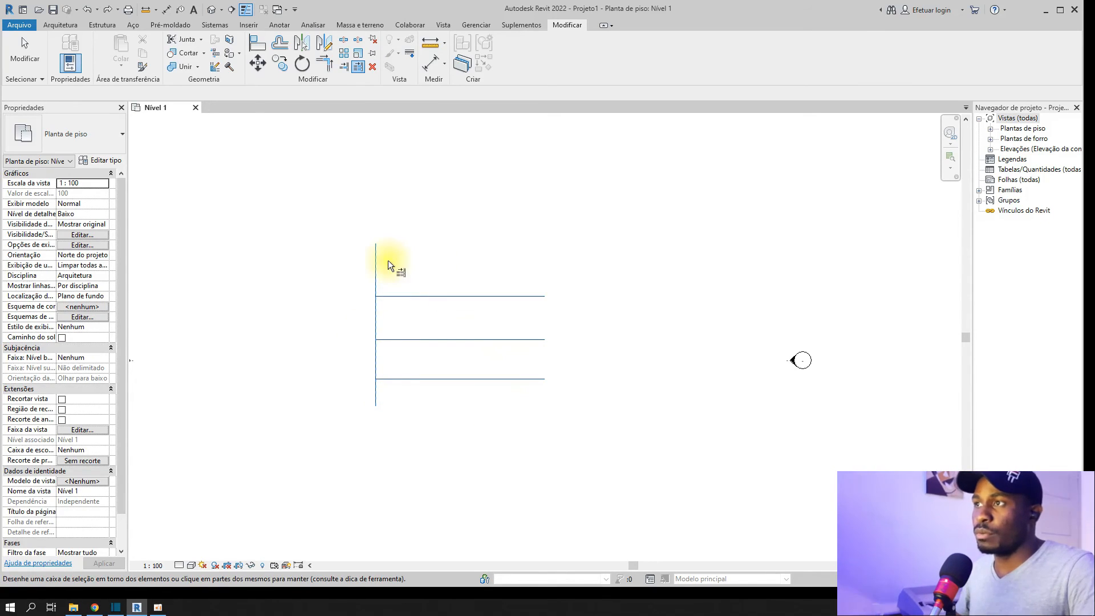
{"action": "key", "text": "ctrl+z"}
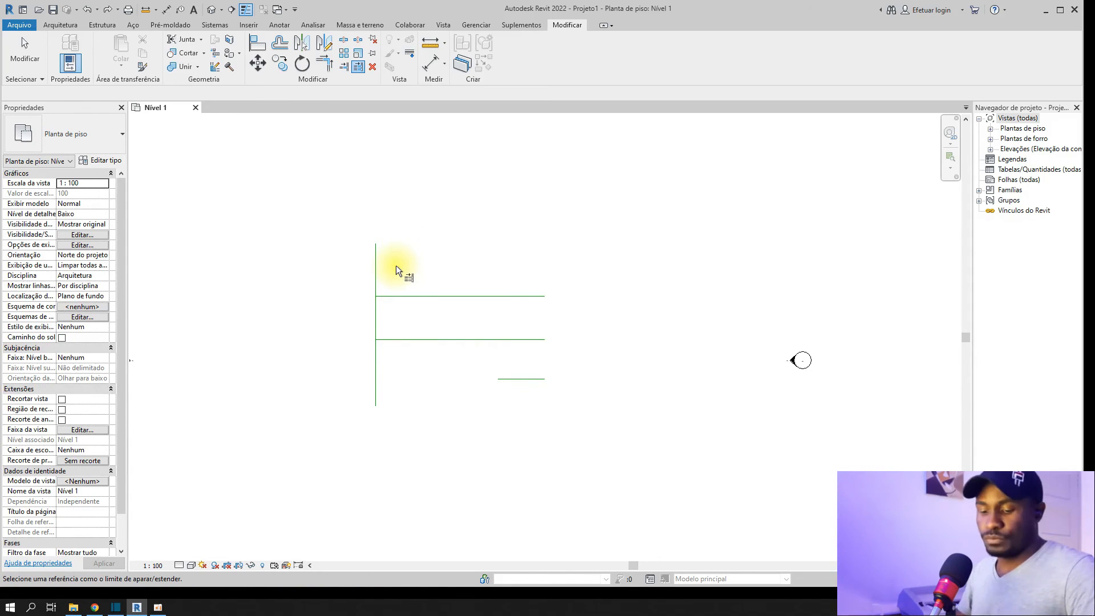
{"action": "key", "text": "ctrl+z"}
Step: Extend all horizontal lines to the vertical line in one window selection with Trim/Extend Multiple Elements, and undo the result
{"action": "left_click", "coordinate": [358, 66]}
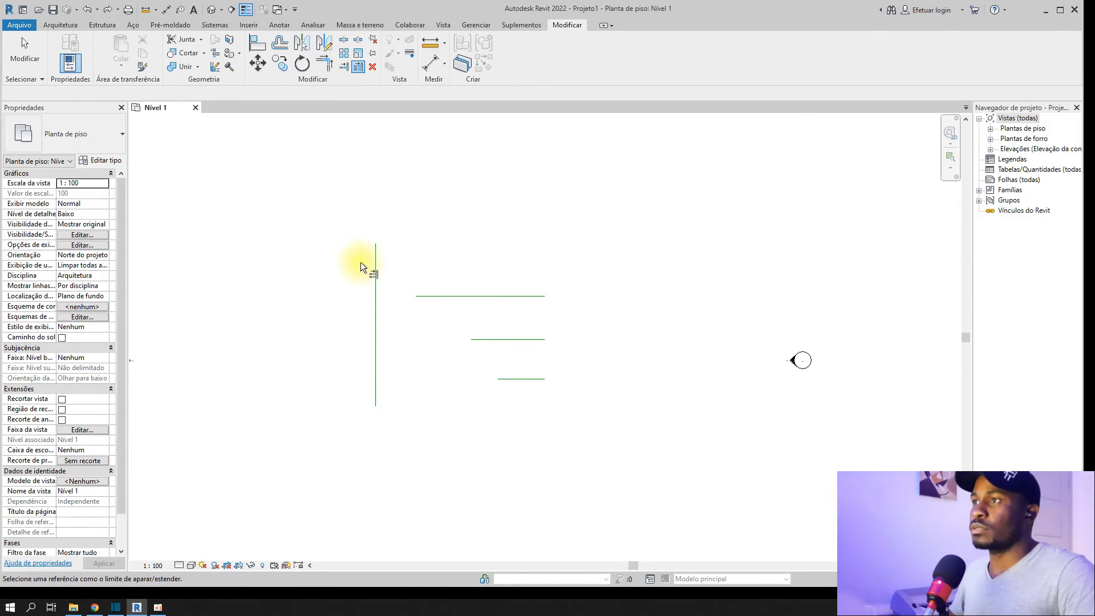
{"action": "left_click", "coordinate": [375, 303]}
{"action": "left_click_drag", "start_coordinate": [595, 238], "coordinate": [496, 489]}
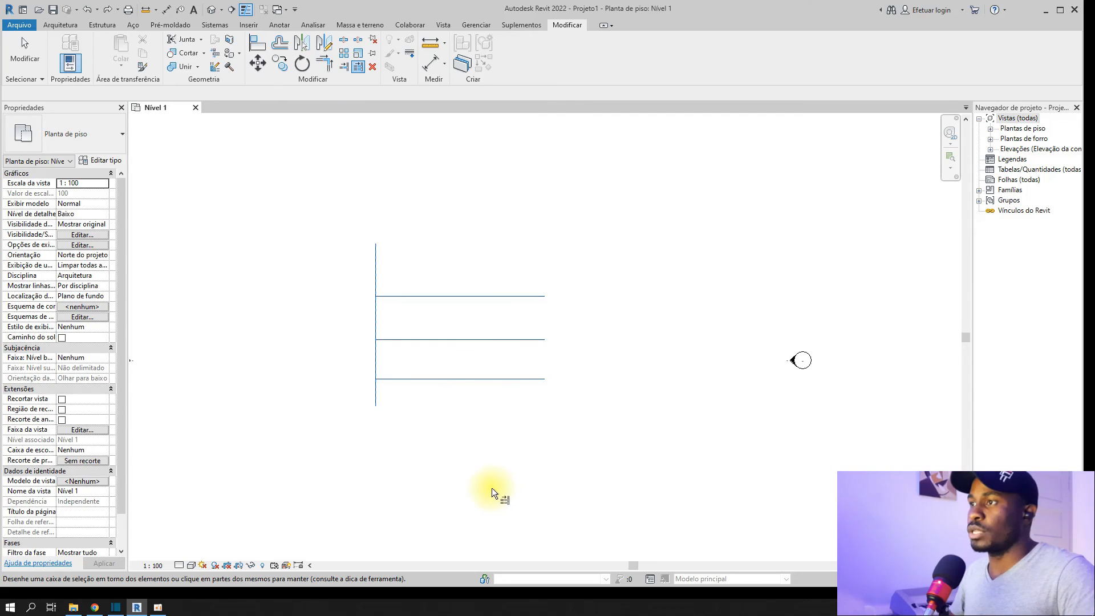
{"action": "key", "text": "Escape"}
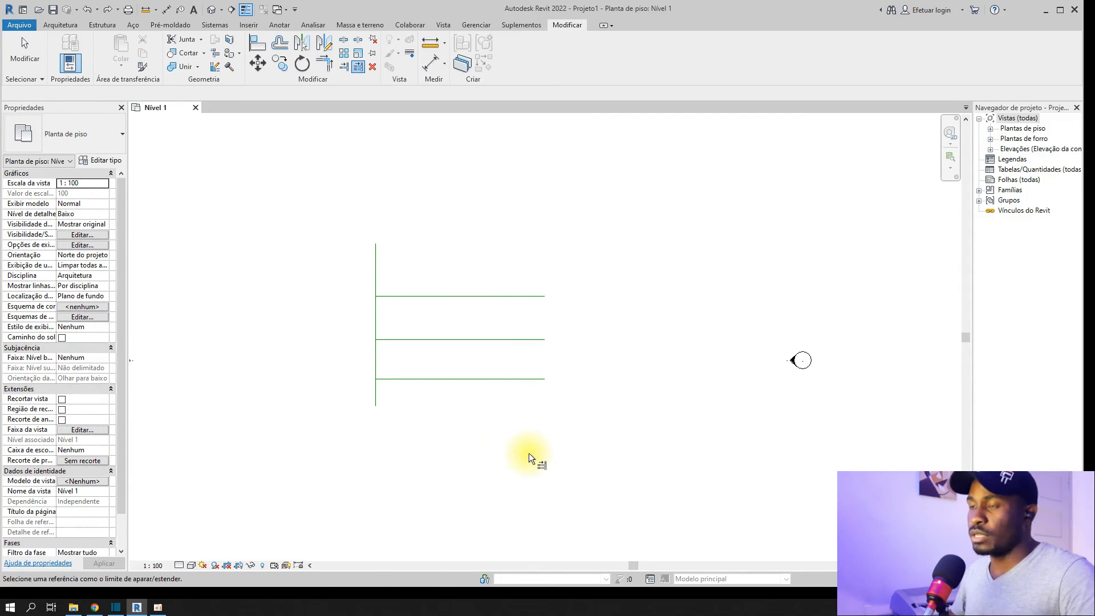
{"action": "key", "text": "Escape"}
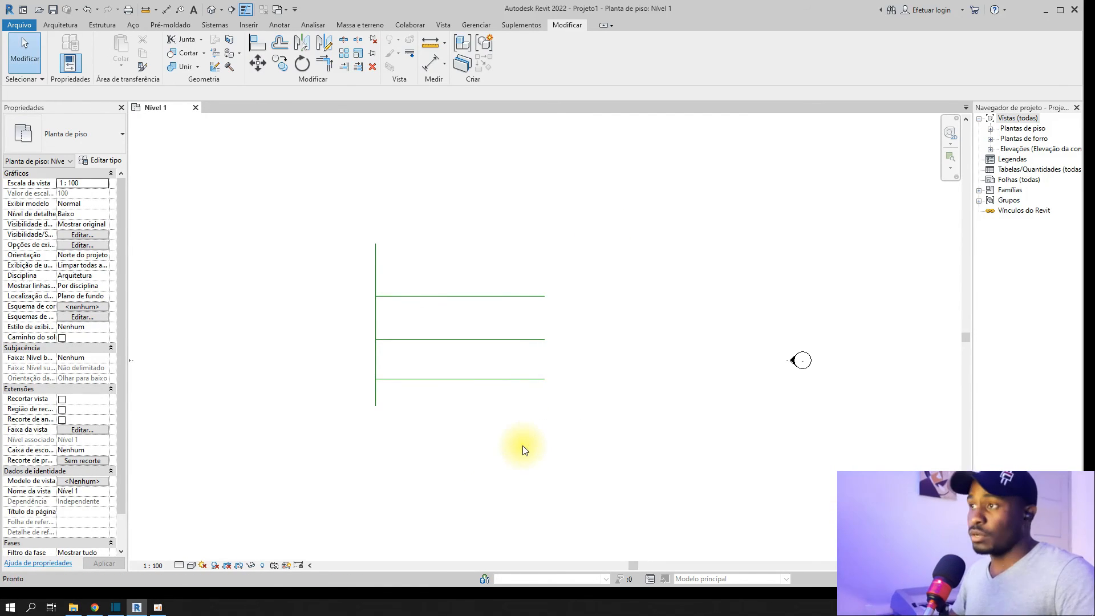
{"action": "key", "text": "ctrl+z"}
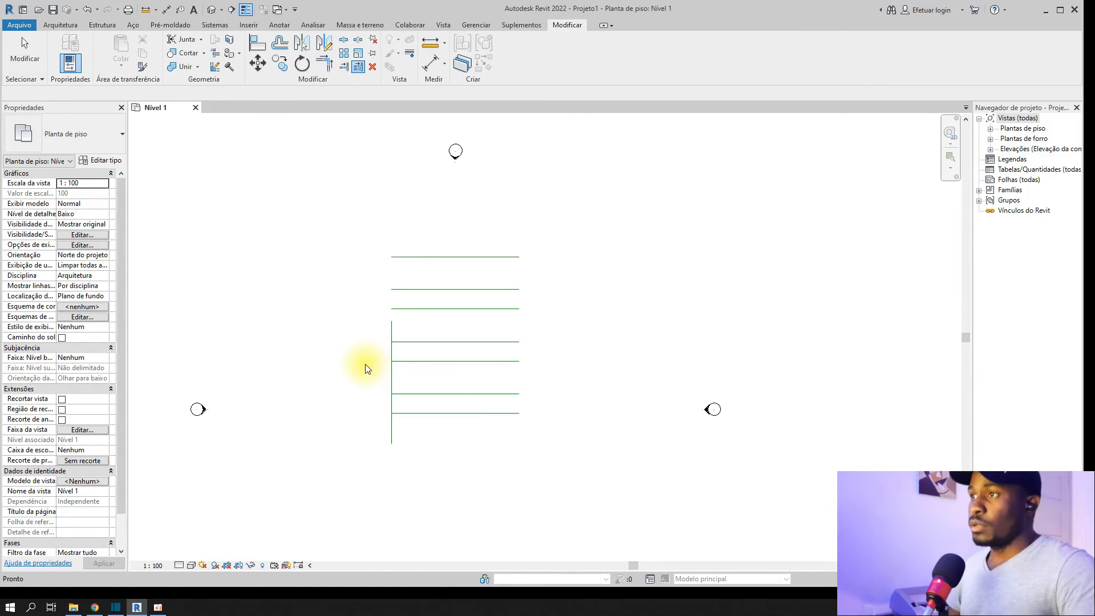
{"action": "key", "text": "Escape"}
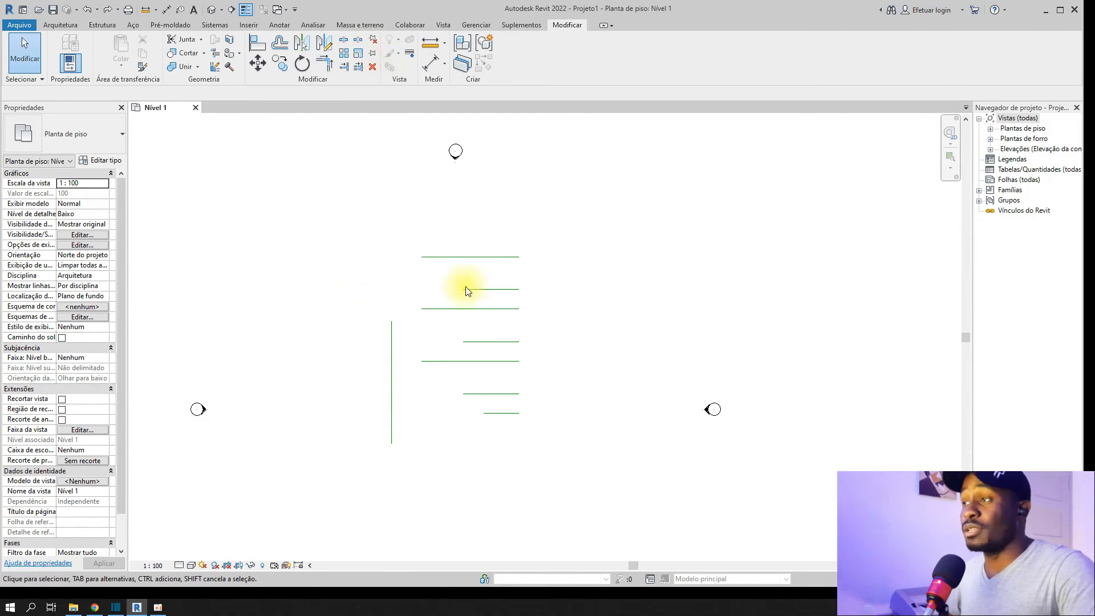
Step: Move the topmost horizontal line up to 3600 above the line below it and pin it in place
{"action": "middle_click_drag", "start_coordinate": [587, 262], "coordinate": [557, 276]}
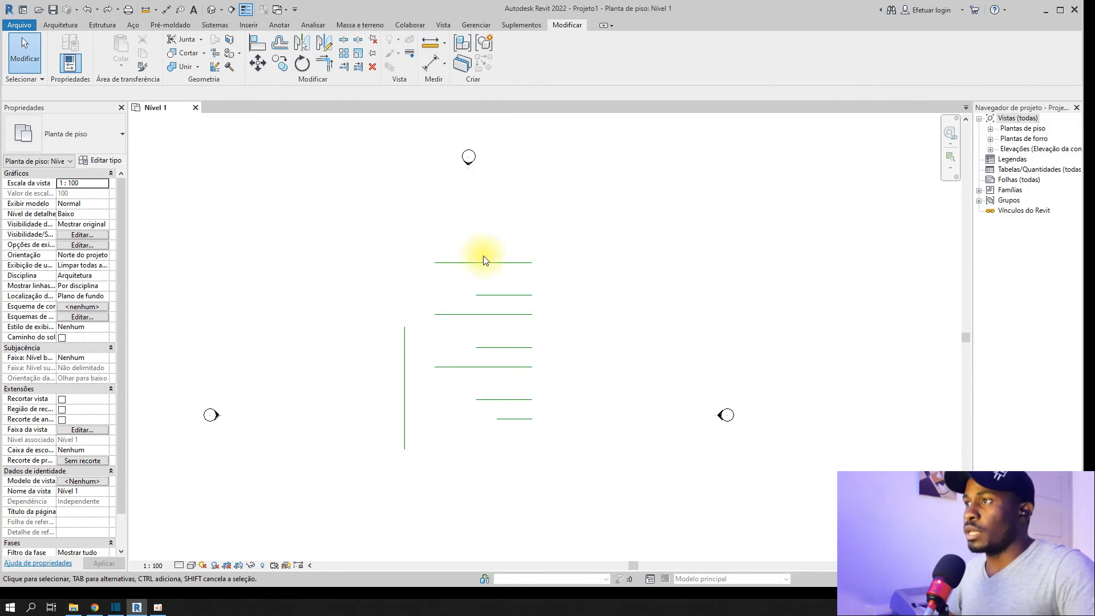
{"action": "mouse_move", "coordinate": [491, 264]}
{"action": "left_mouse_down"}
{"action": "mouse_move", "coordinate": [490, 237]}
{"action": "mouse_move", "coordinate": [491, 258]}
{"action": "left_mouse_up"}
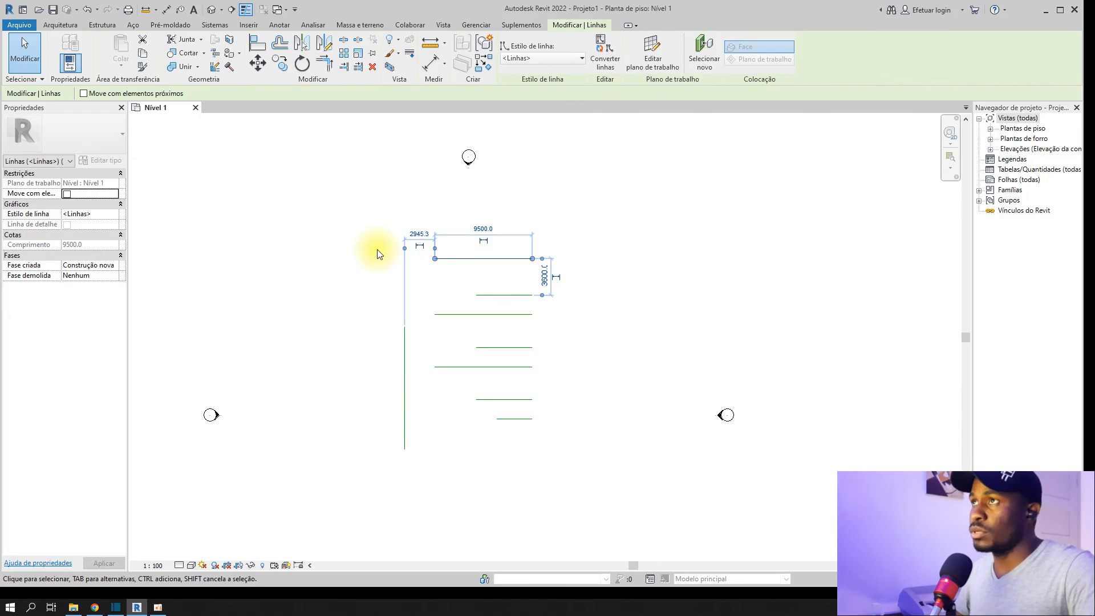
{"action": "left_click", "coordinate": [373, 59]}
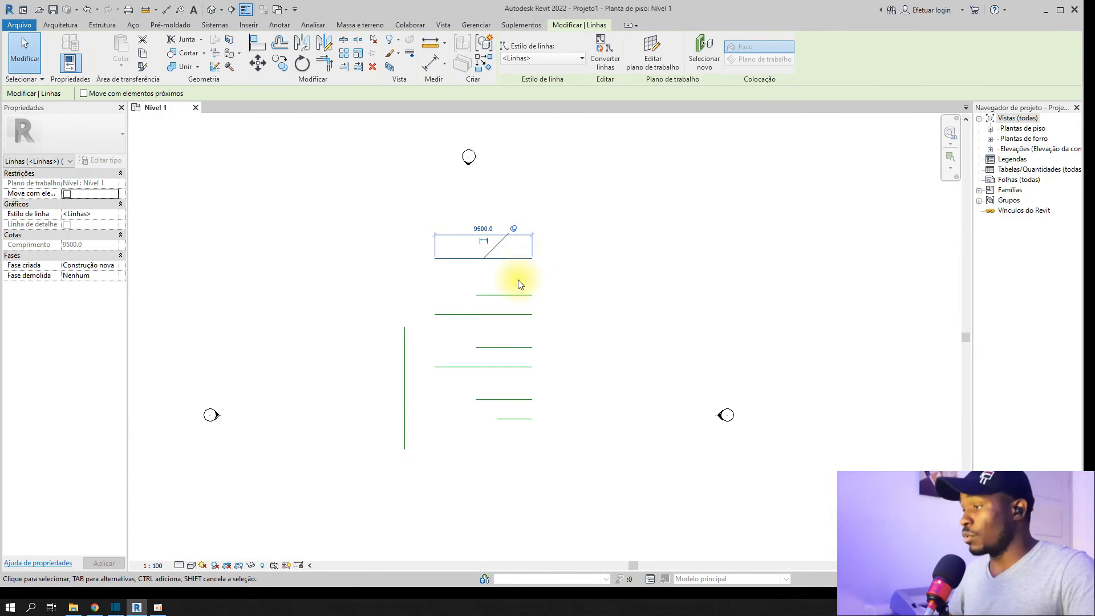
{"action": "left_click", "coordinate": [572, 290]}
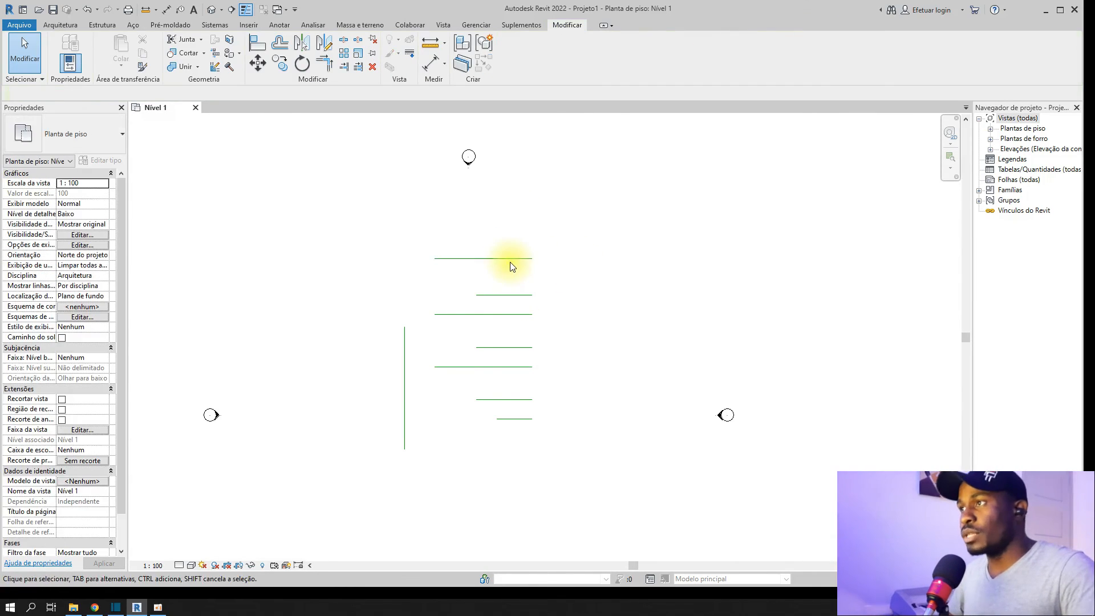
Step: Unpin the topmost horizontal line and leave it deselected
{"action": "left_click", "coordinate": [510, 259]}
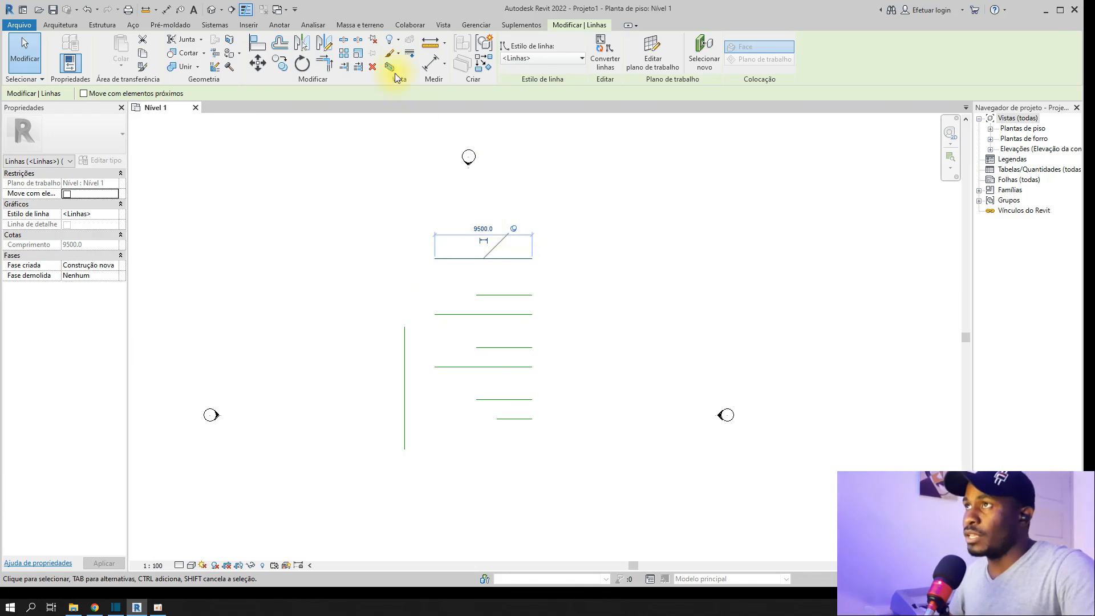
{"action": "left_click", "coordinate": [374, 41]}
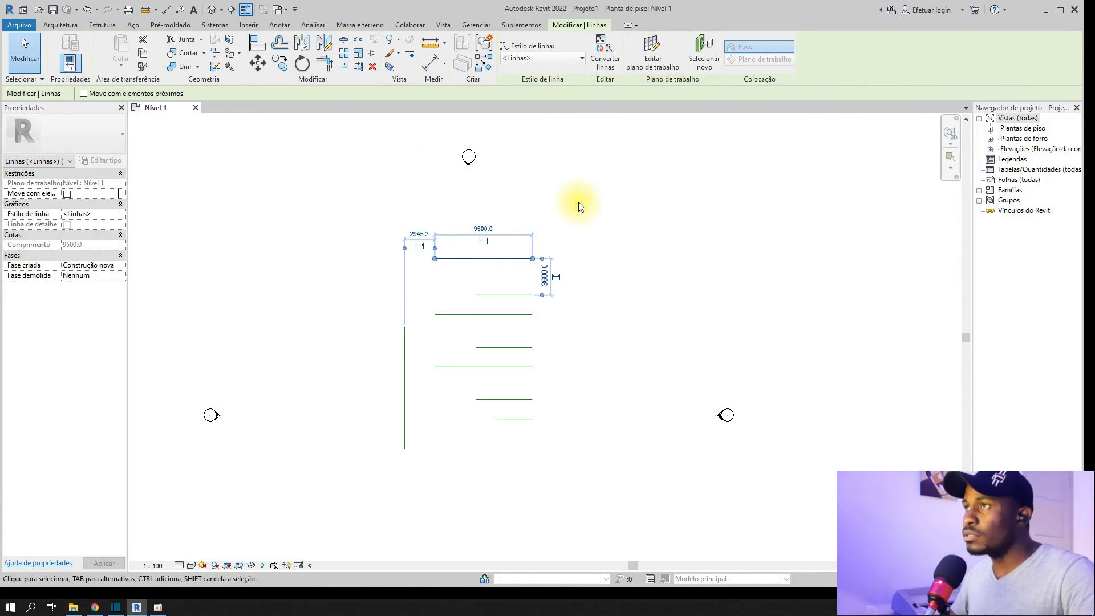
{"action": "key", "text": "Escape"}
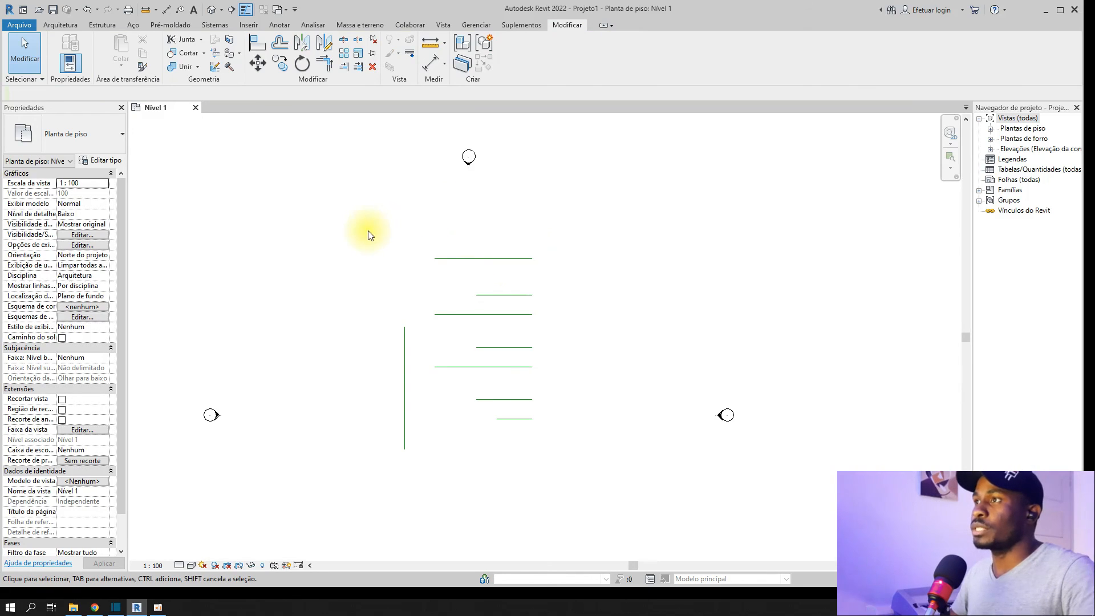
{"action": "left_click", "coordinate": [512, 258]}
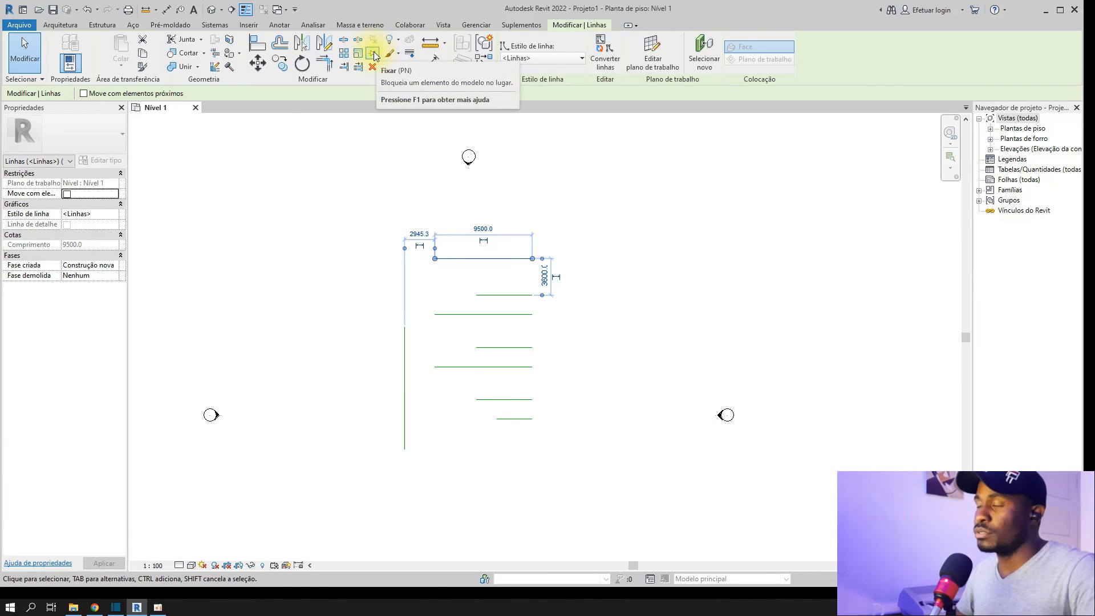
{"action": "left_click", "coordinate": [628, 301]}
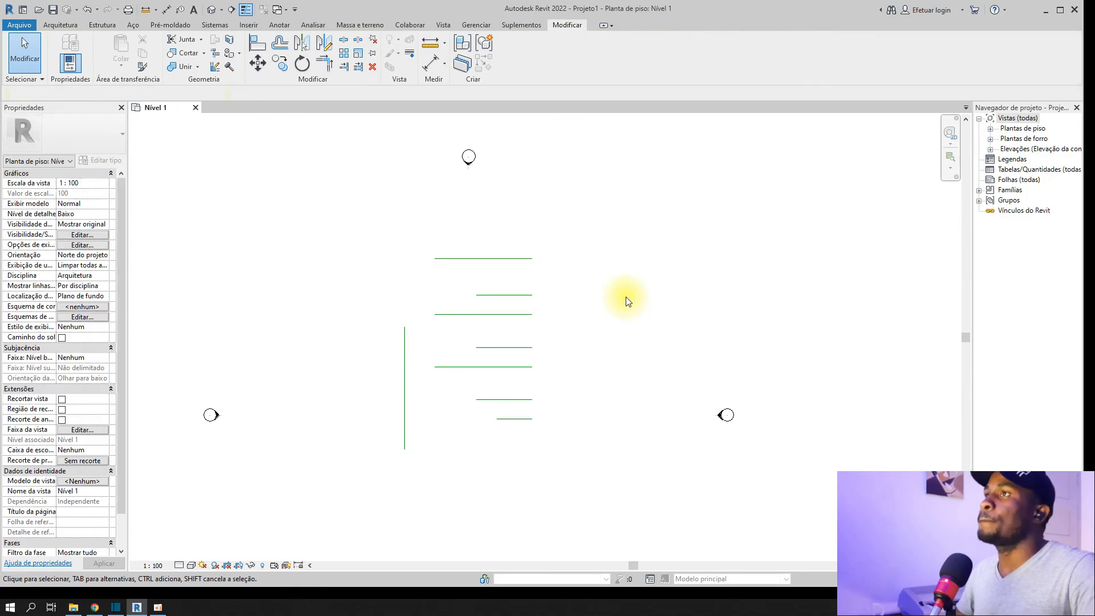
Step: Start the Delete tool first, choose all lines with a selection window to delete them, and undo the deletion
{"action": "left_click", "coordinate": [375, 70]}
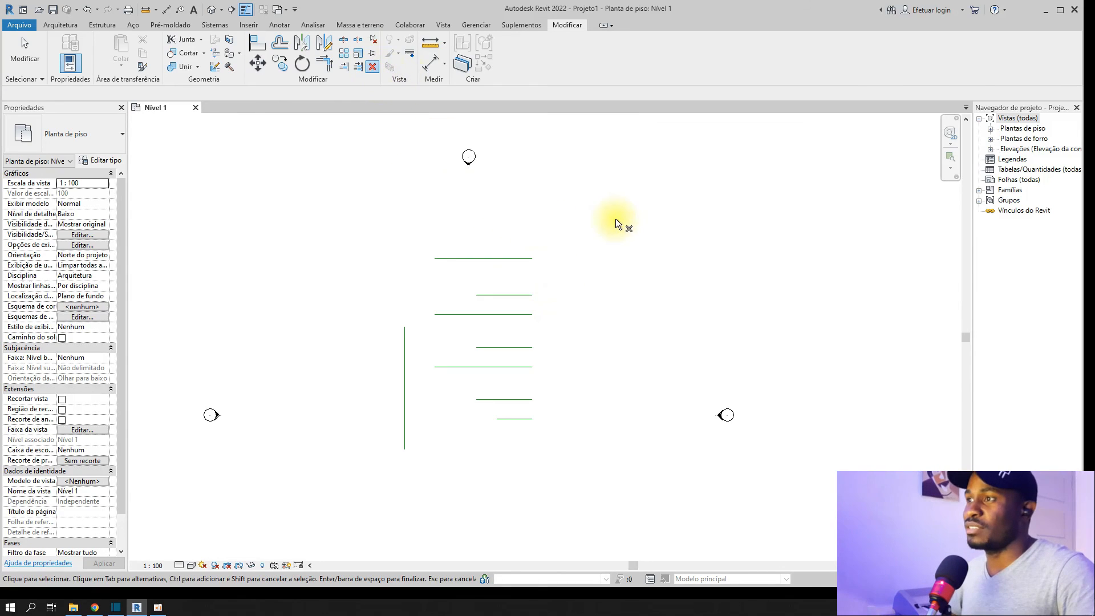
{"action": "left_click_drag", "start_coordinate": [616, 223], "coordinate": [365, 465]}
{"action": "key", "text": "Return"}
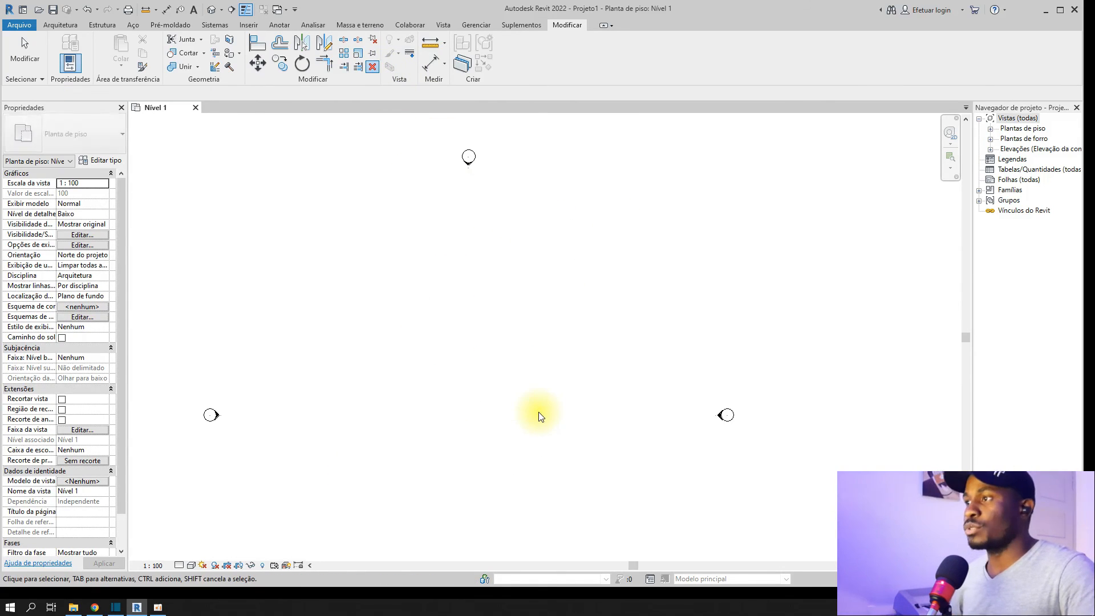
{"action": "key", "text": "Escape"}
{"action": "key", "text": "ctrl+z"}
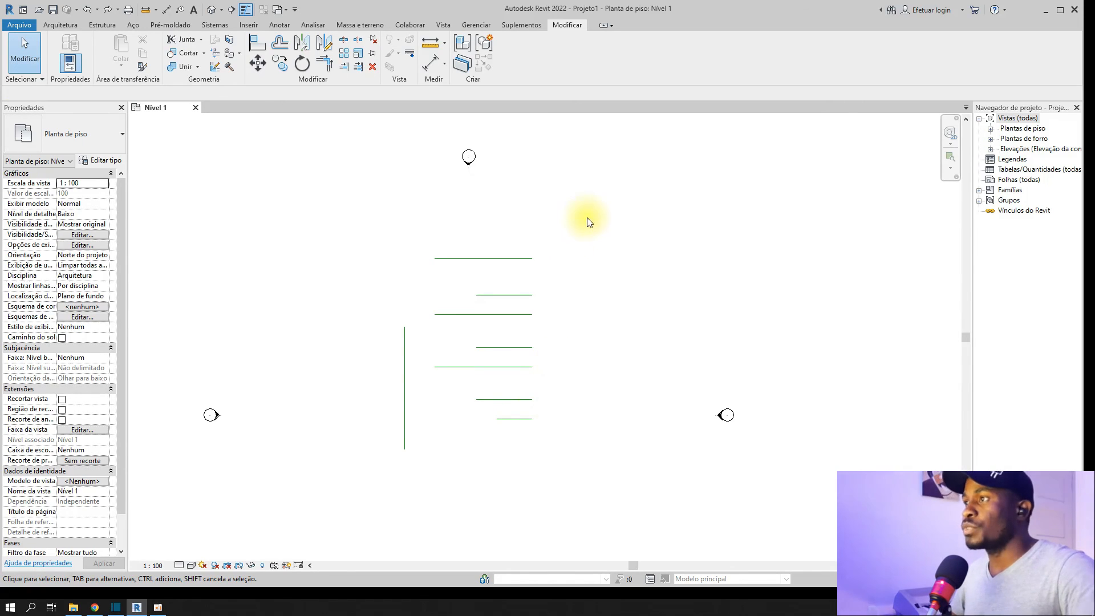
Step: Select the vertical line and all horizontal lines in the plan beforehand and delete them
{"action": "left_click_drag", "start_coordinate": [582, 220], "coordinate": [320, 549]}
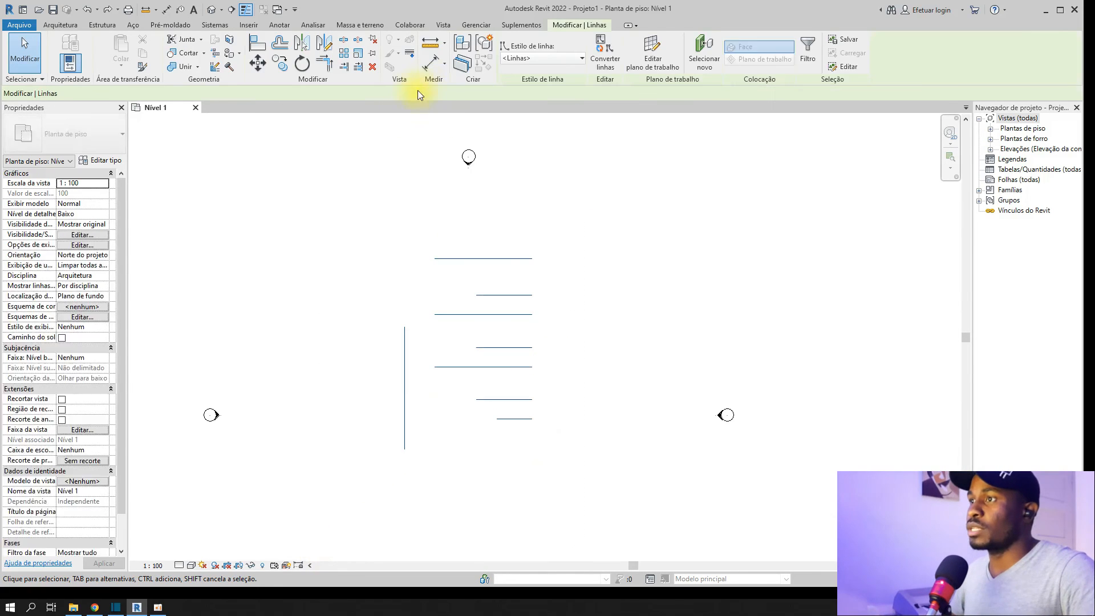
{"action": "left_click", "coordinate": [375, 69]}
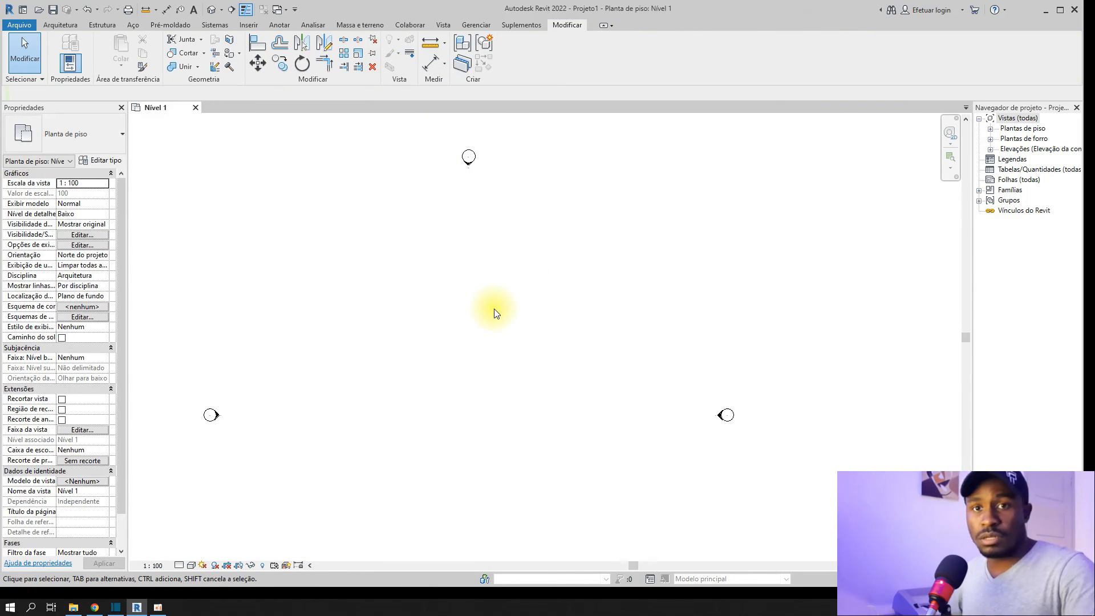